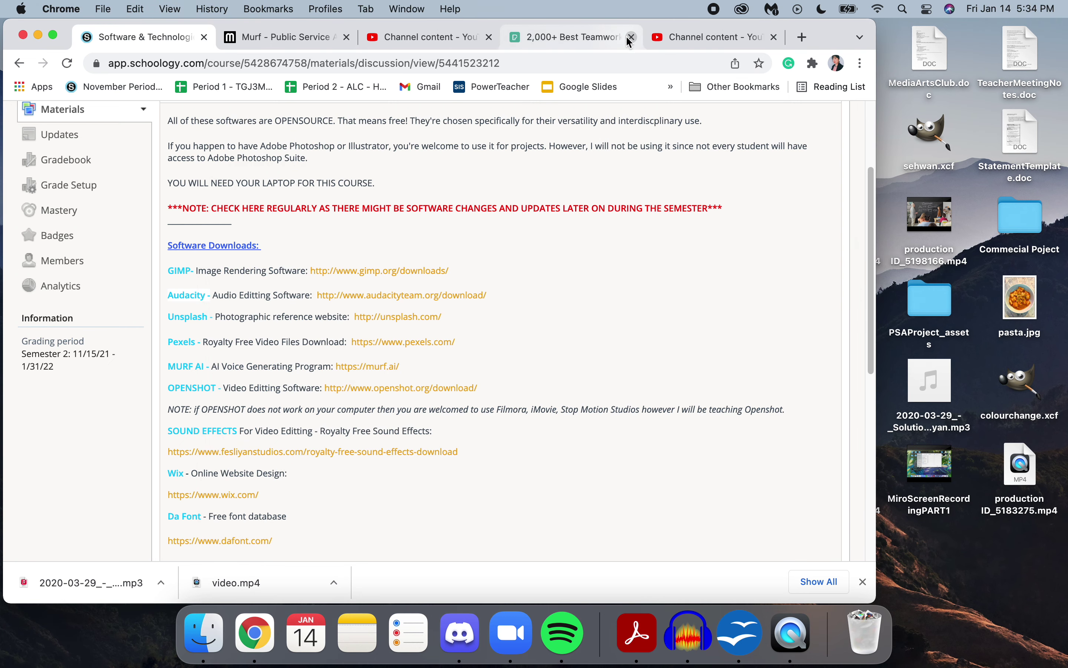
# Step: Look through the software download links and notes on the Software & Technologies Download Area page
pyautogui.moveTo(839, 37); pyautogui.dragTo(977, 35)
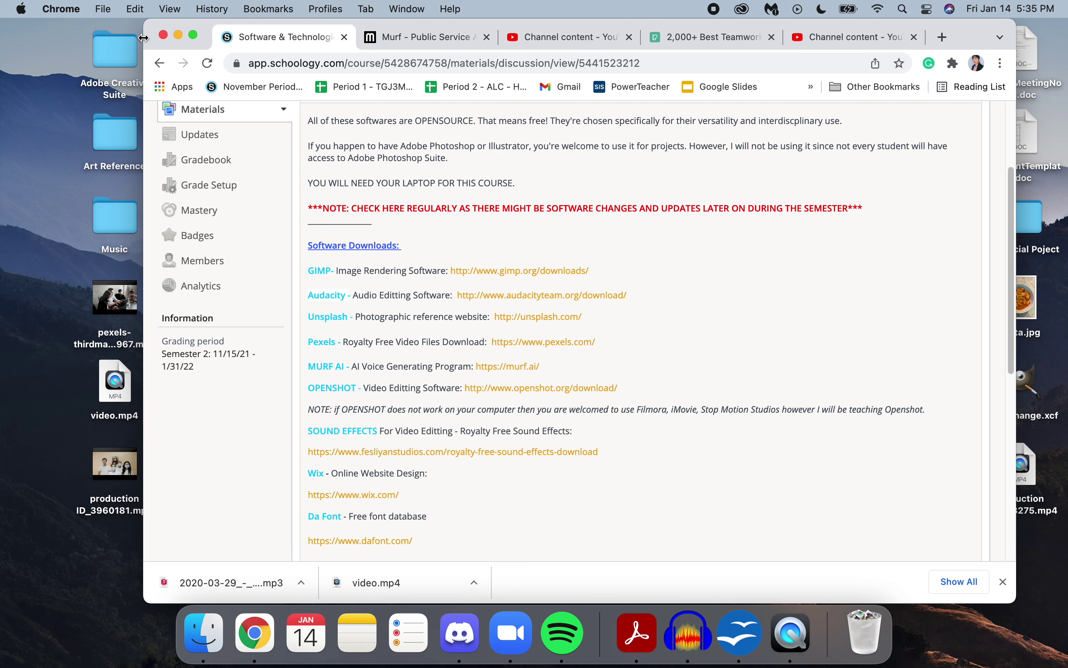
pyautogui.scroll(-8, 435, 250)
pyautogui.scroll(12, 435, 250)
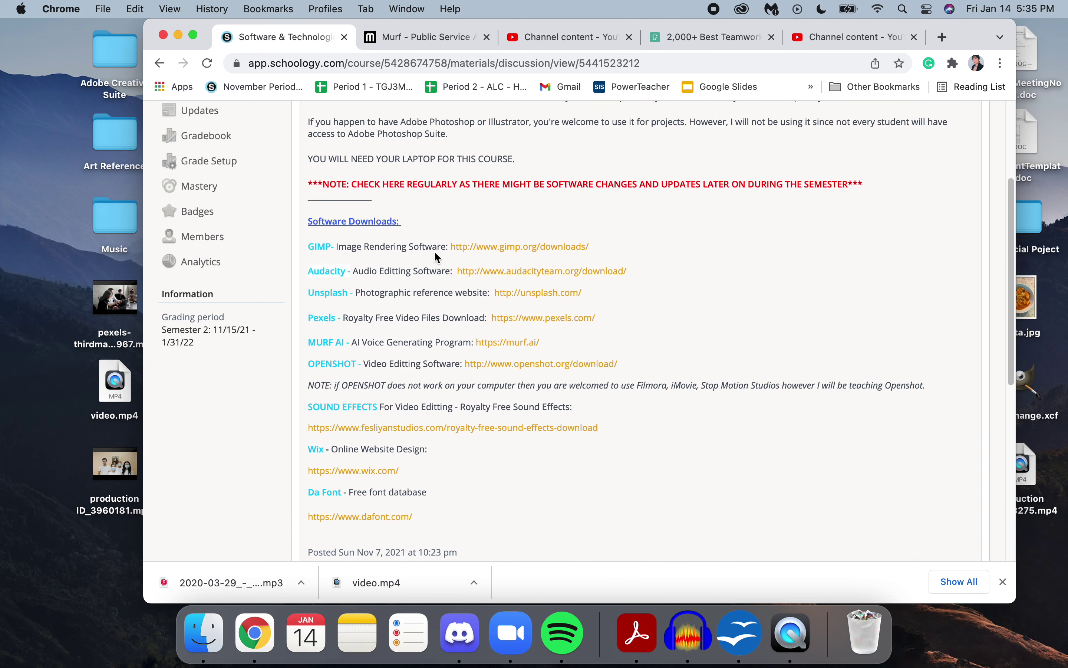
pyautogui.scroll(-5, 434, 251)
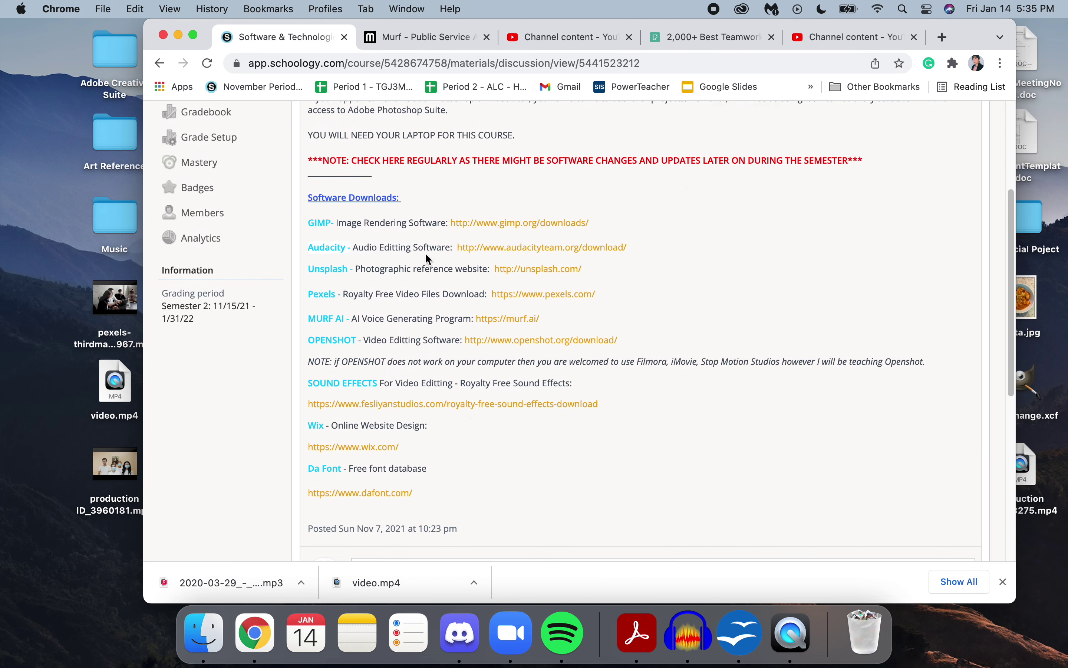
pyautogui.scroll(4, 425, 252)
pyautogui.scroll(-5, 425, 253)
pyautogui.scroll(1, 425, 254)
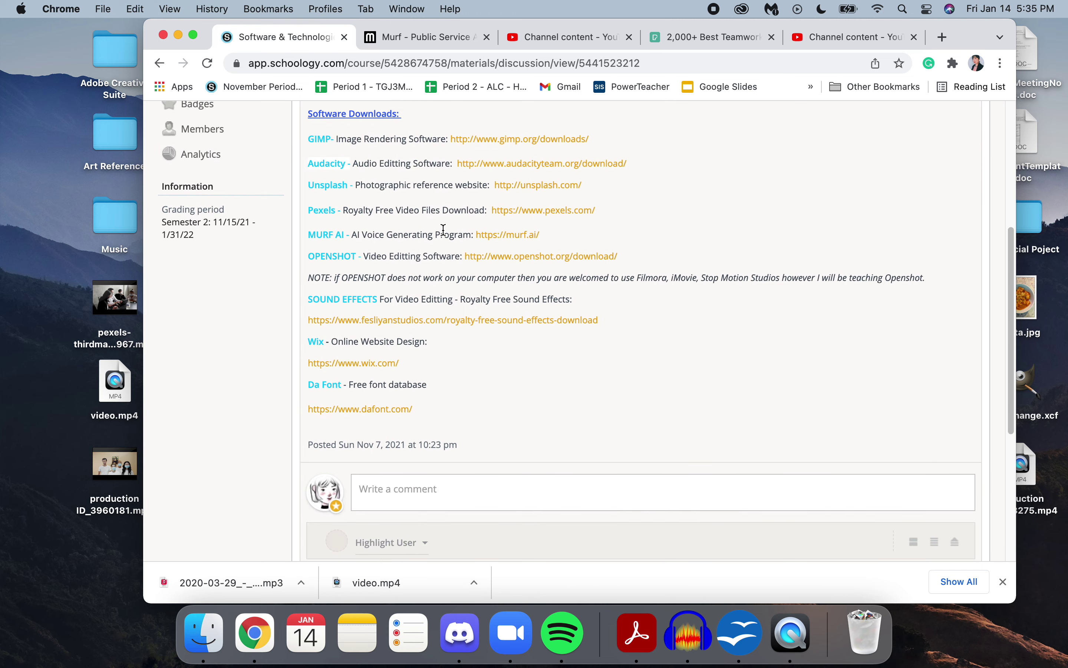
pyautogui.scroll(1, 443, 230)
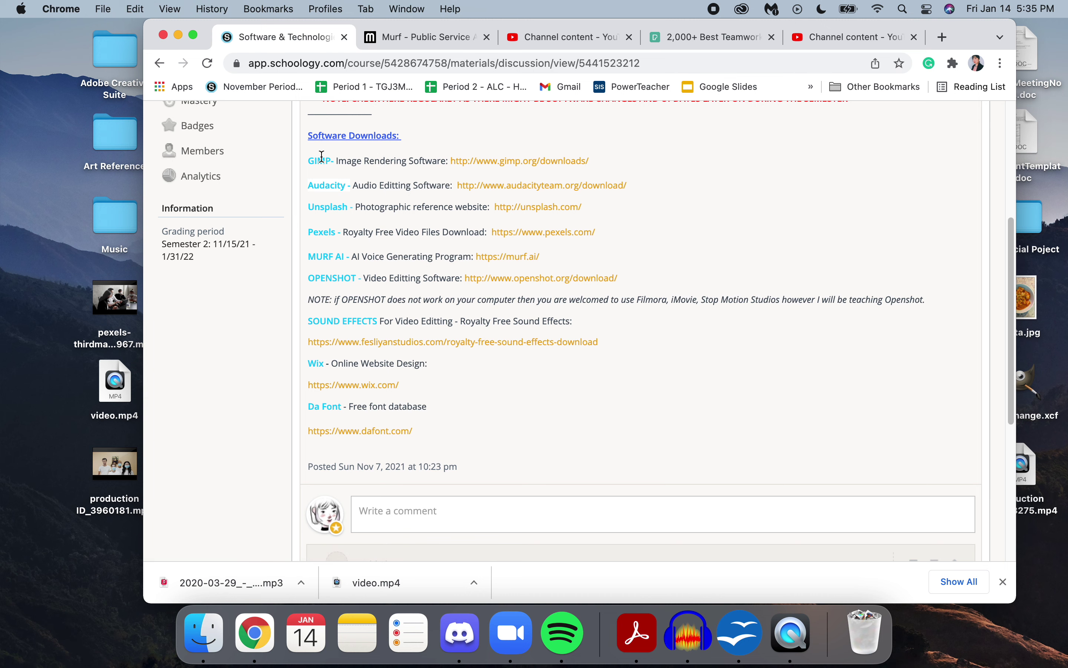
pyautogui.moveTo(309, 162); pyautogui.dragTo(629, 170)
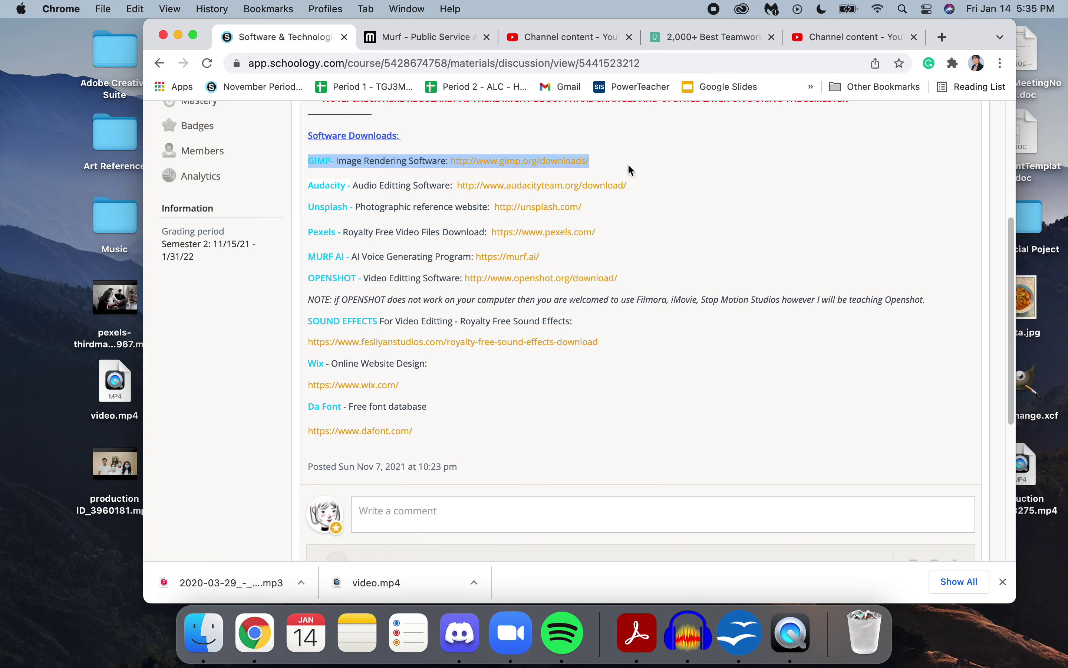
pyautogui.click(640, 205)
pyautogui.scroll(-2, 569, 191)
pyautogui.scroll(2, 570, 191)
pyautogui.scroll(5, 569, 191)
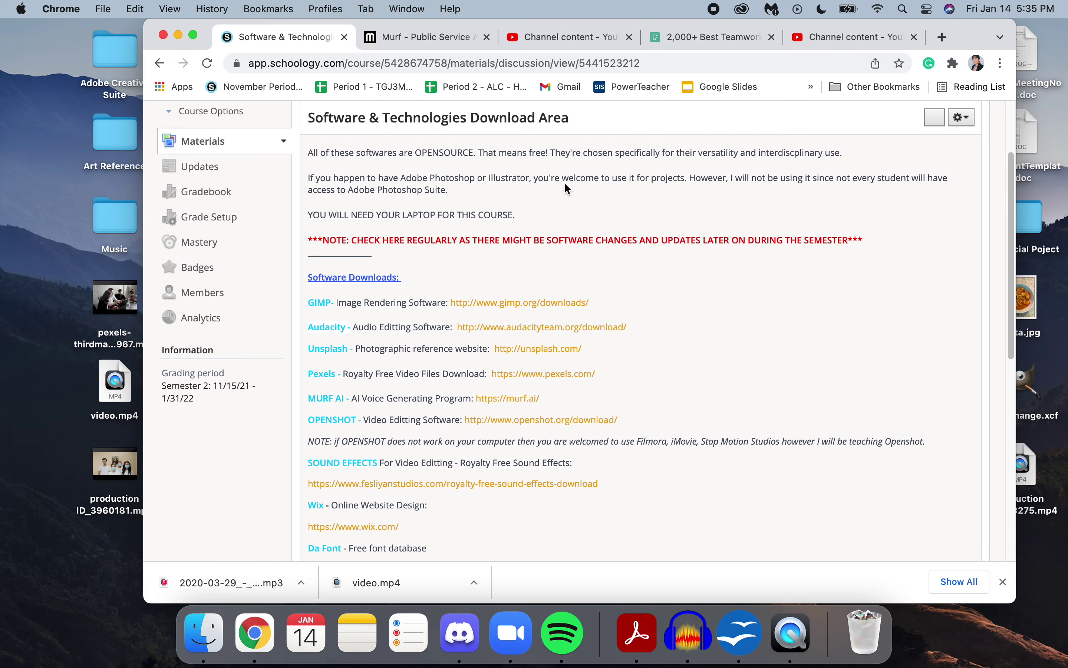
pyautogui.scroll(1, 565, 185)
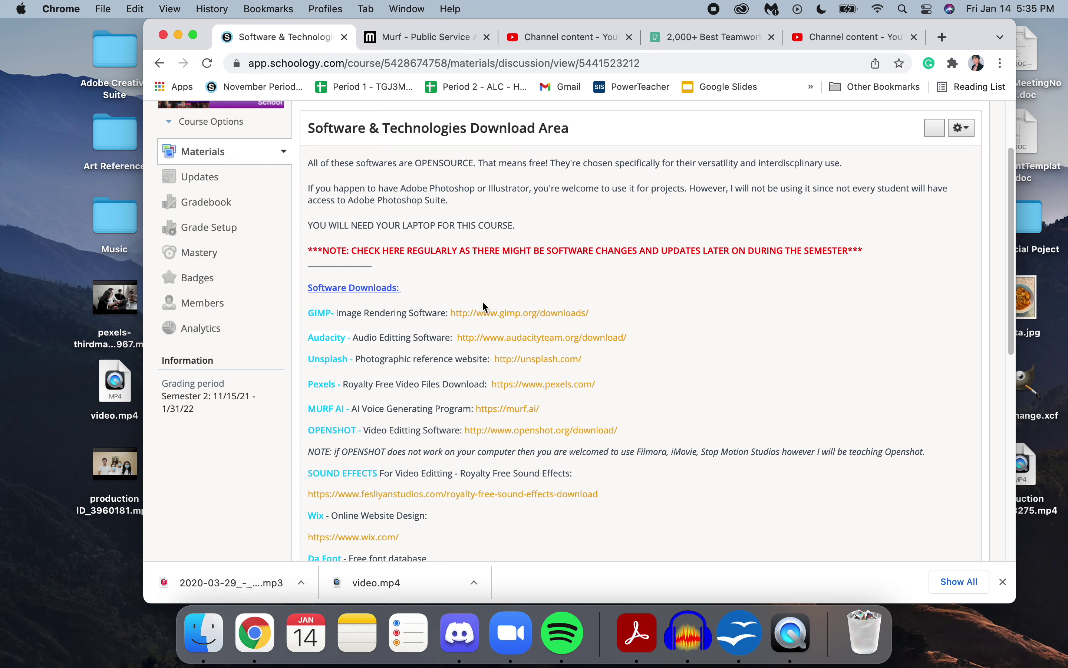
pyautogui.scroll(-1, 448, 306)
pyautogui.scroll(-3, 448, 306)
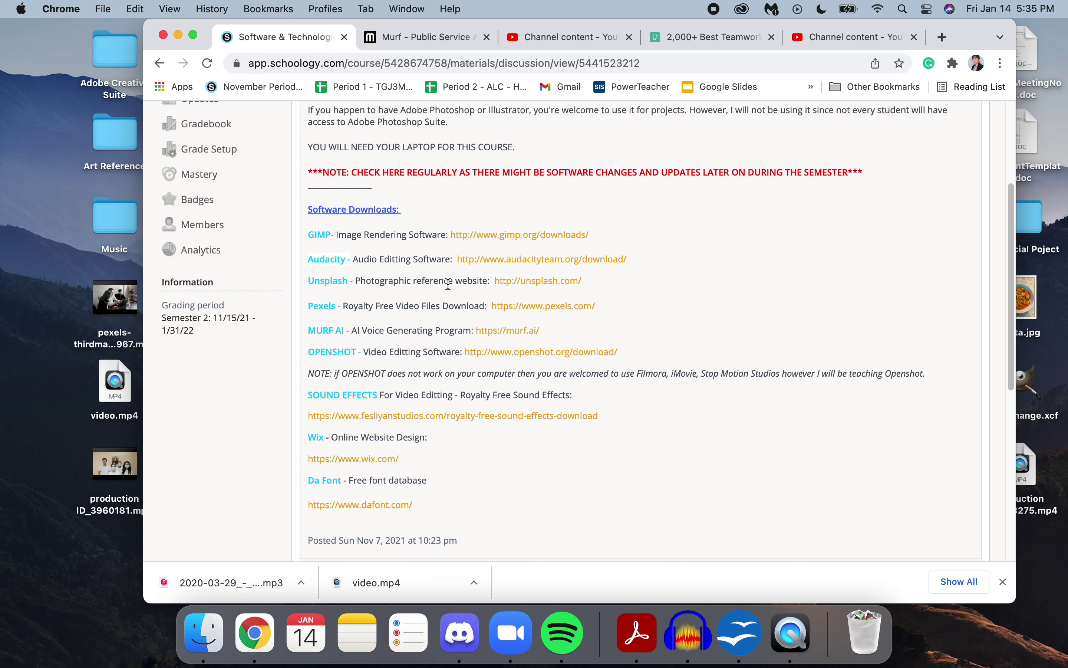
pyautogui.scroll(-1, 448, 284)
# Step: Open the November Period 1 (9:00 - 11:30) TGJ3M course from the list of courses
pyautogui.click(242, 89)
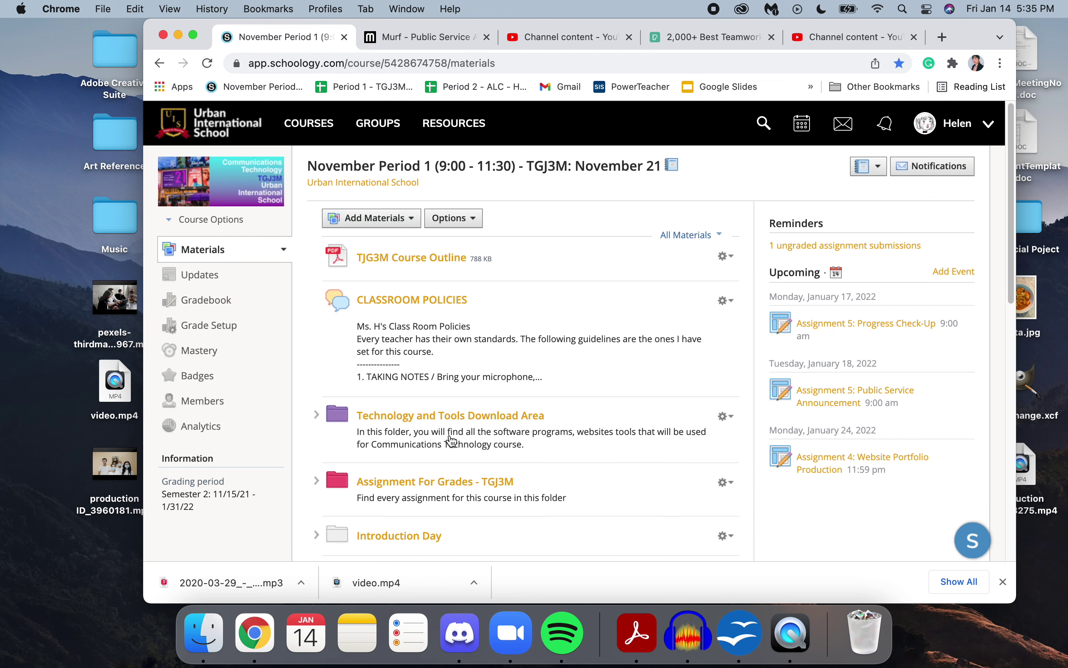
pyautogui.click(295, 138)
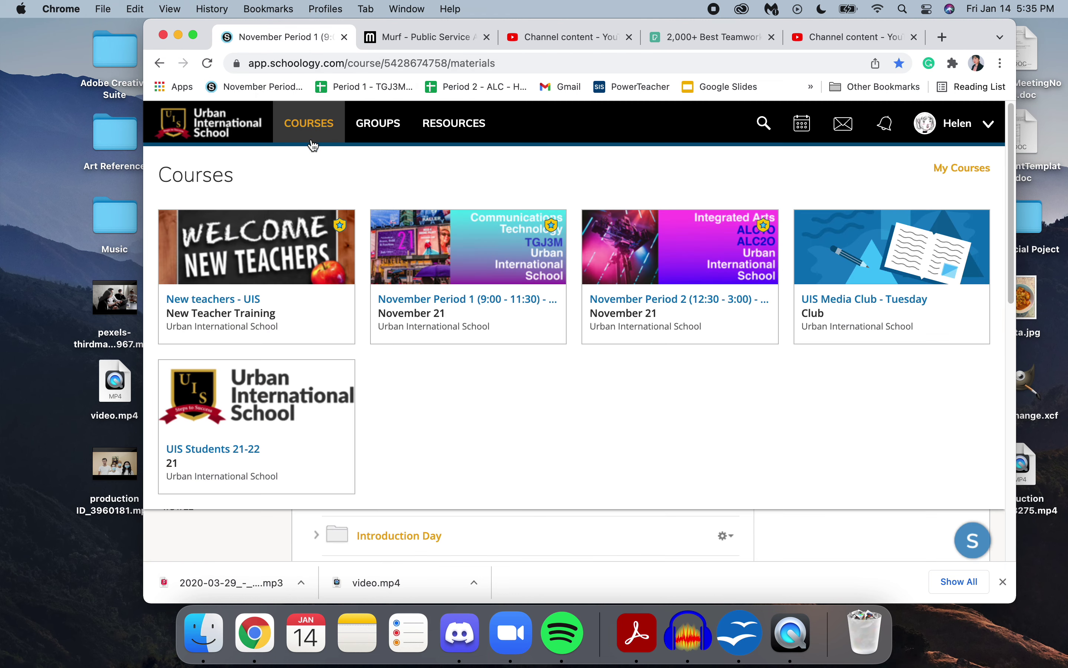
pyautogui.click(520, 311)
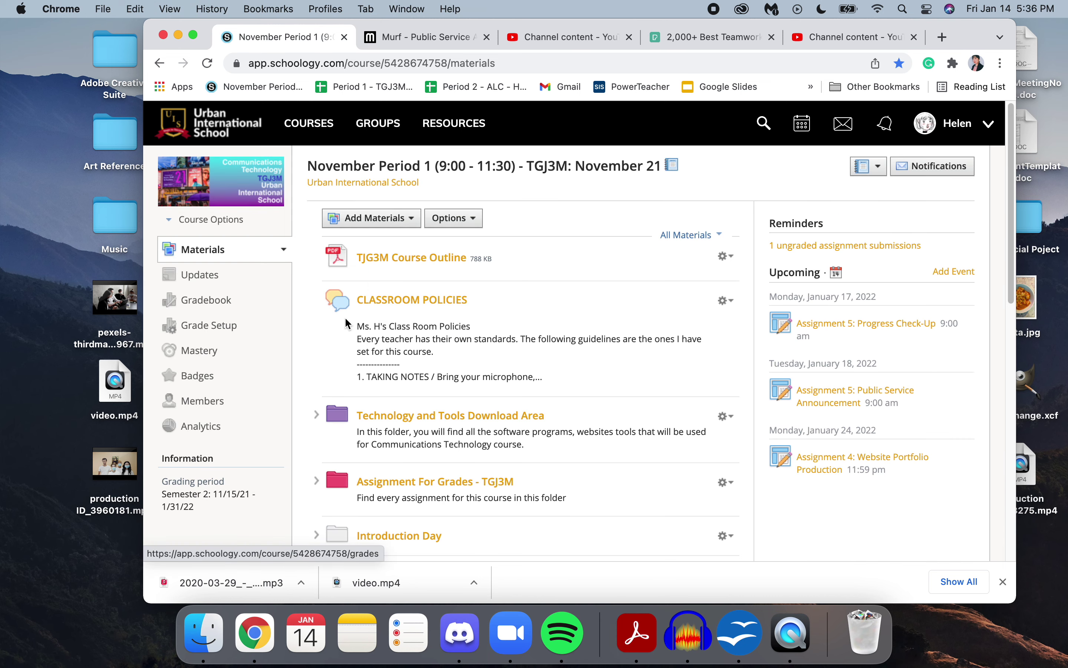
# Step: Open the Software & Technologies Download Area discussion in the Technology and Tools Download Area folder and permanently dismiss the Grammarly prompt
pyautogui.scroll(-2, 448, 361)
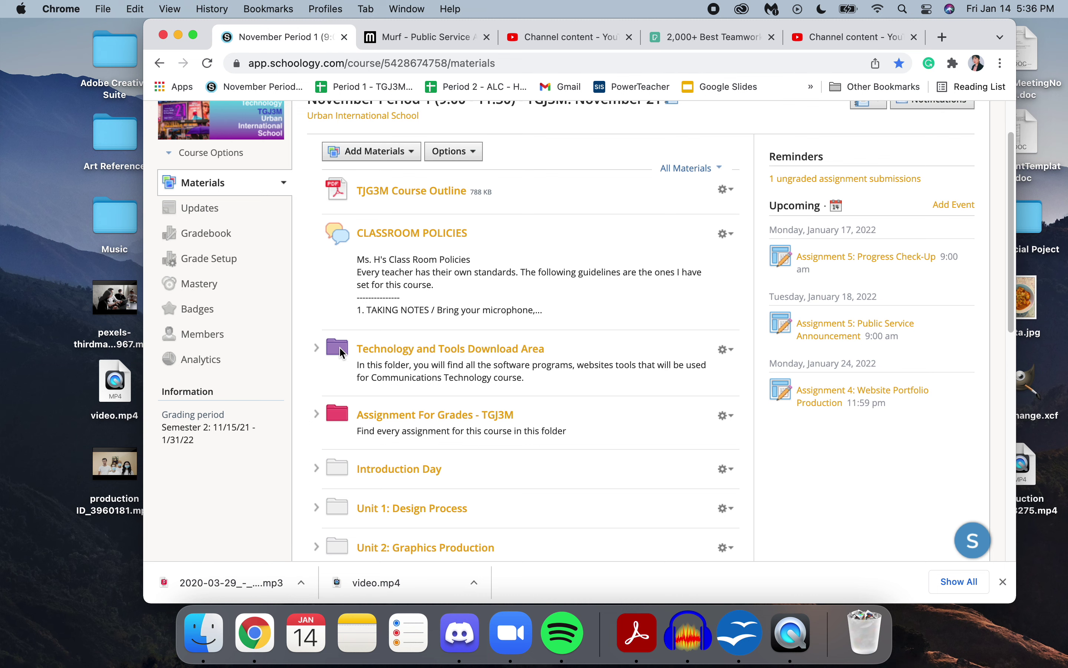
pyautogui.click(390, 356)
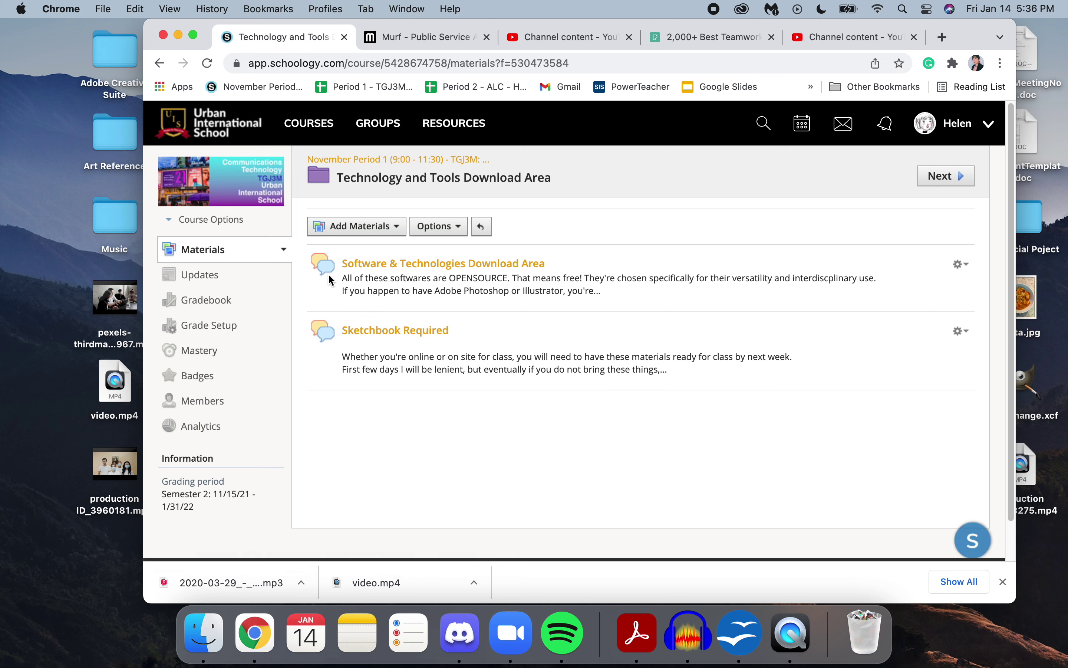
pyautogui.click(459, 272)
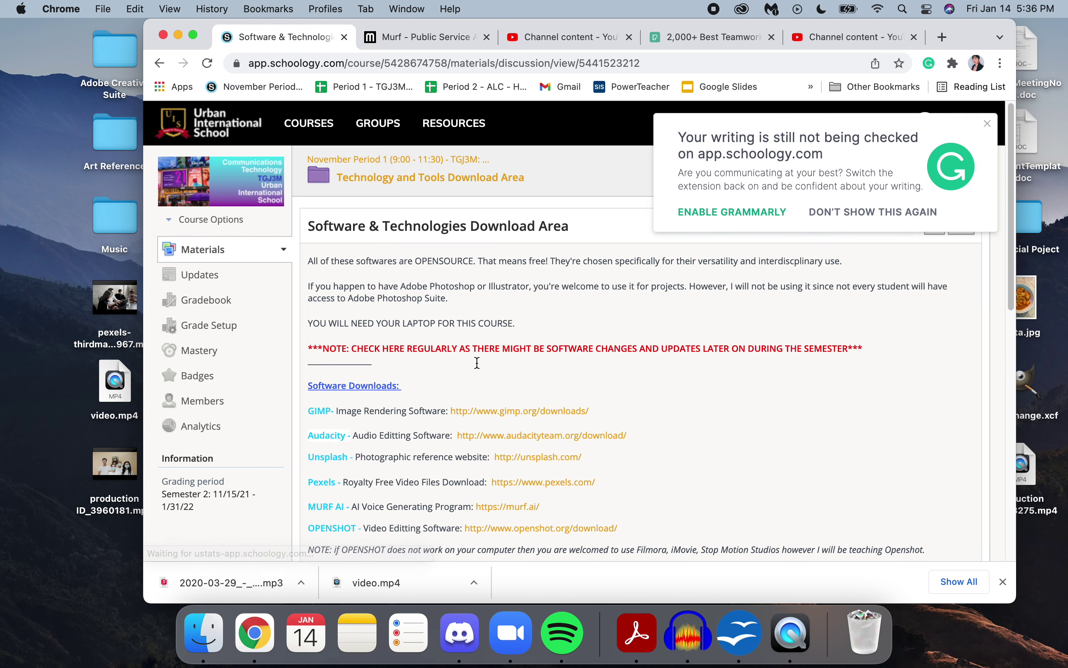
pyautogui.click(852, 212)
# Step: Review the listed software downloads, highlighting the GIMP and Unsplash entries
pyautogui.scroll(-5, 493, 362)
pyautogui.scroll(4, 485, 336)
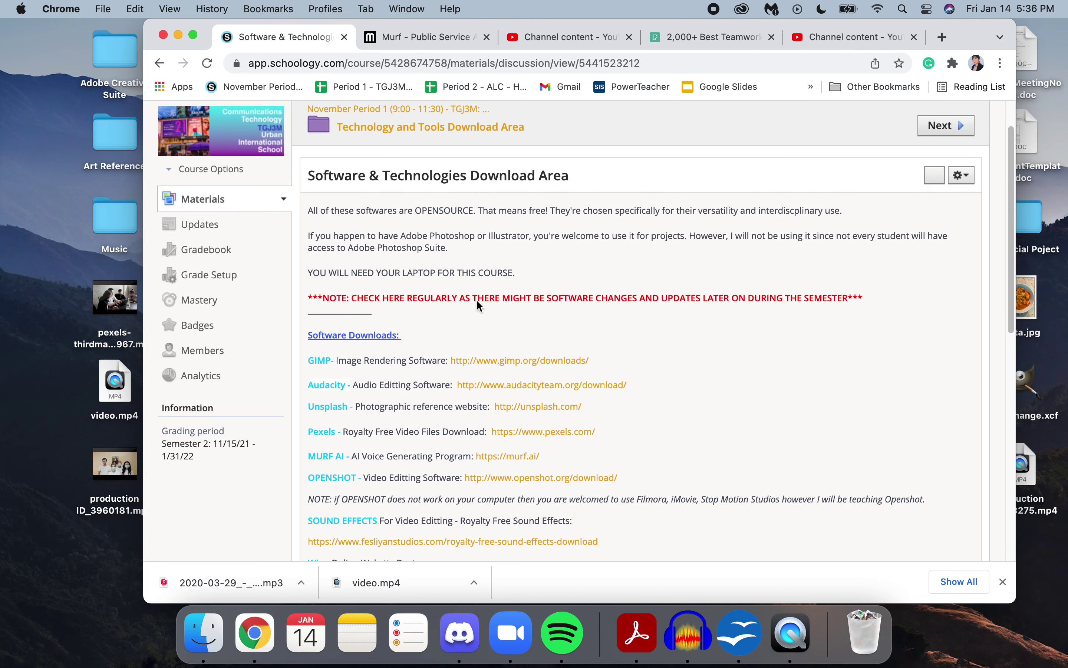
pyautogui.scroll(-4, 376, 360)
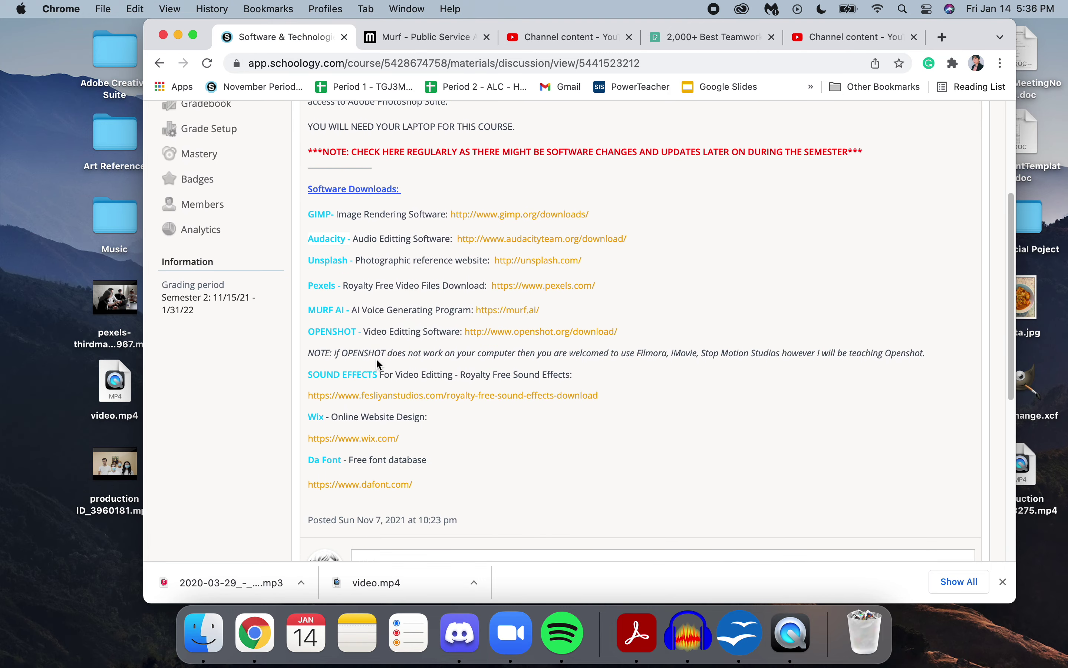
pyautogui.scroll(-1, 376, 358)
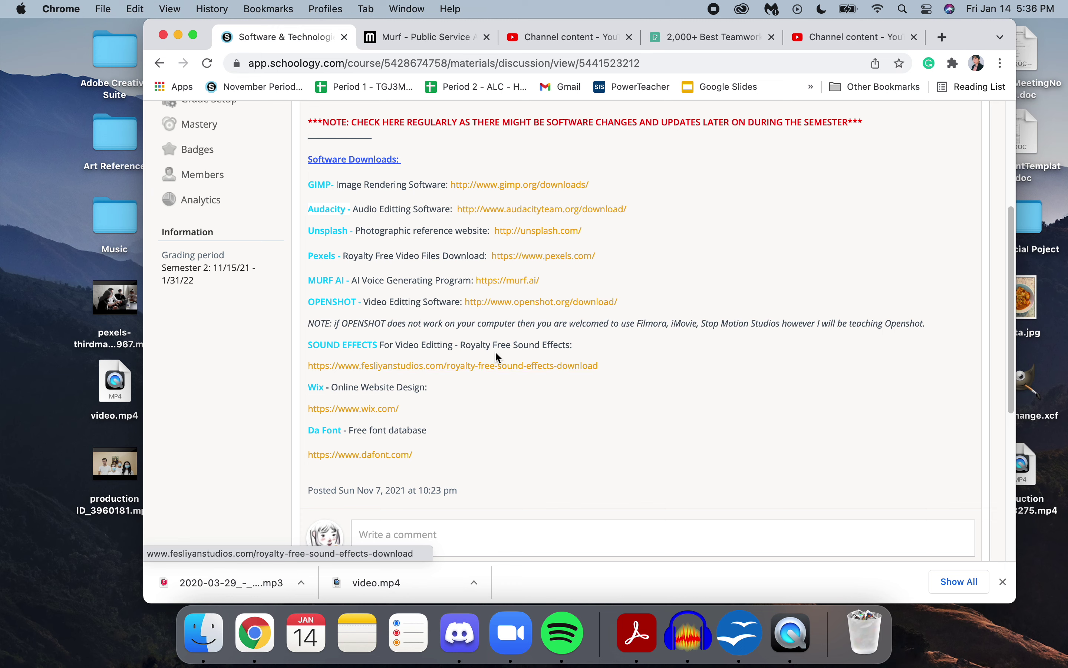
pyautogui.scroll(1, 495, 352)
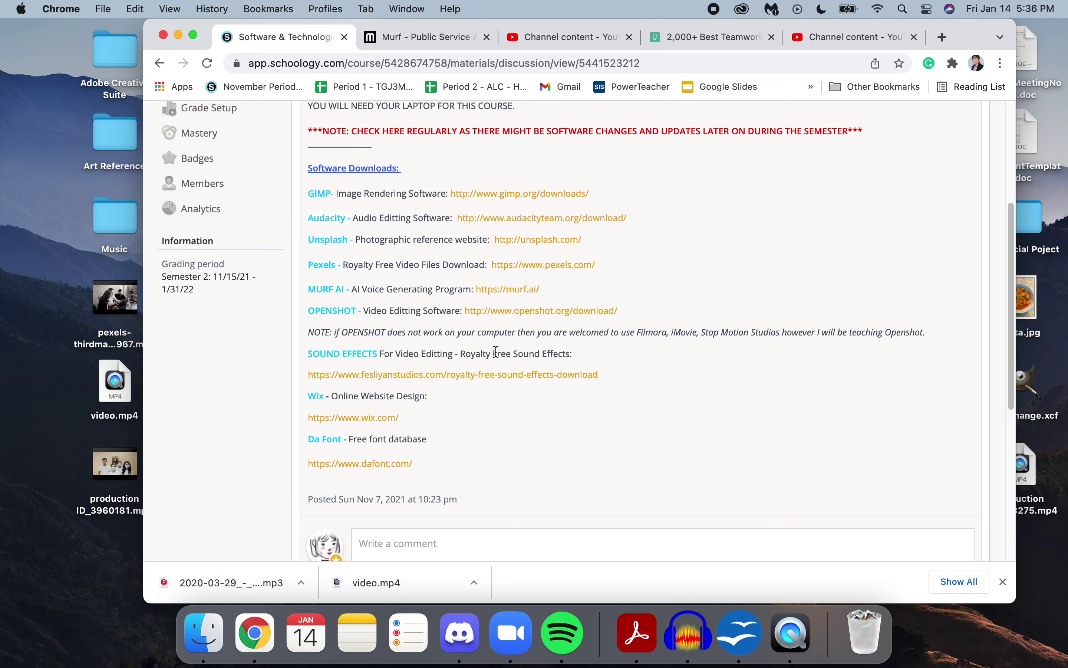
pyautogui.scroll(3, 496, 352)
pyautogui.scroll(-3, 493, 352)
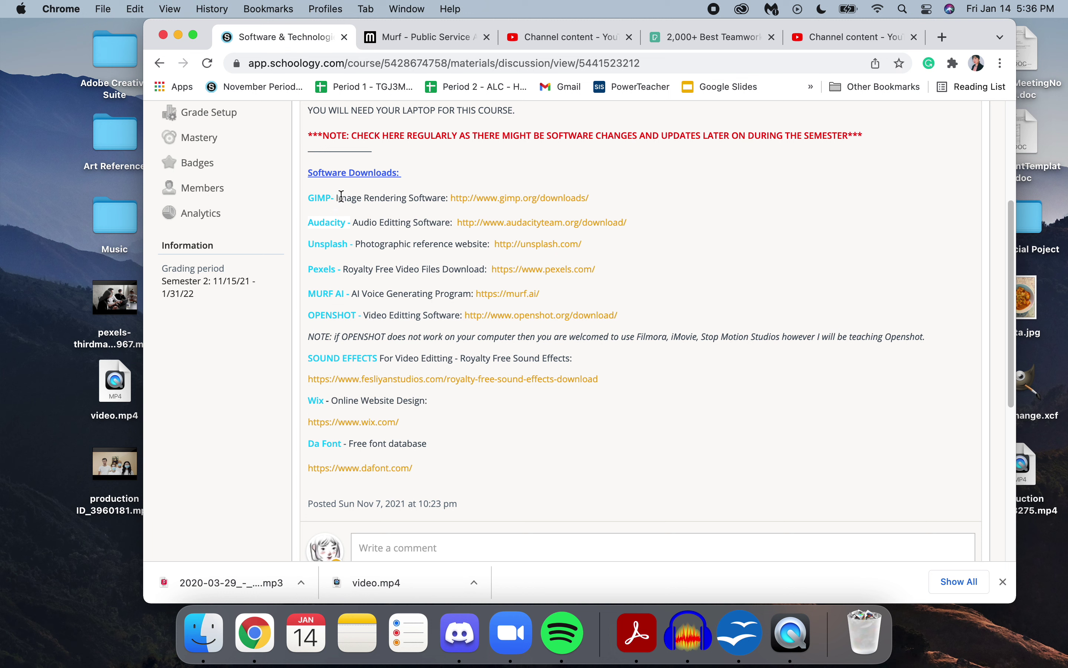
pyautogui.moveTo(312, 197); pyautogui.dragTo(388, 217)
pyautogui.click(390, 221)
pyautogui.moveTo(308, 245); pyautogui.dragTo(611, 252)
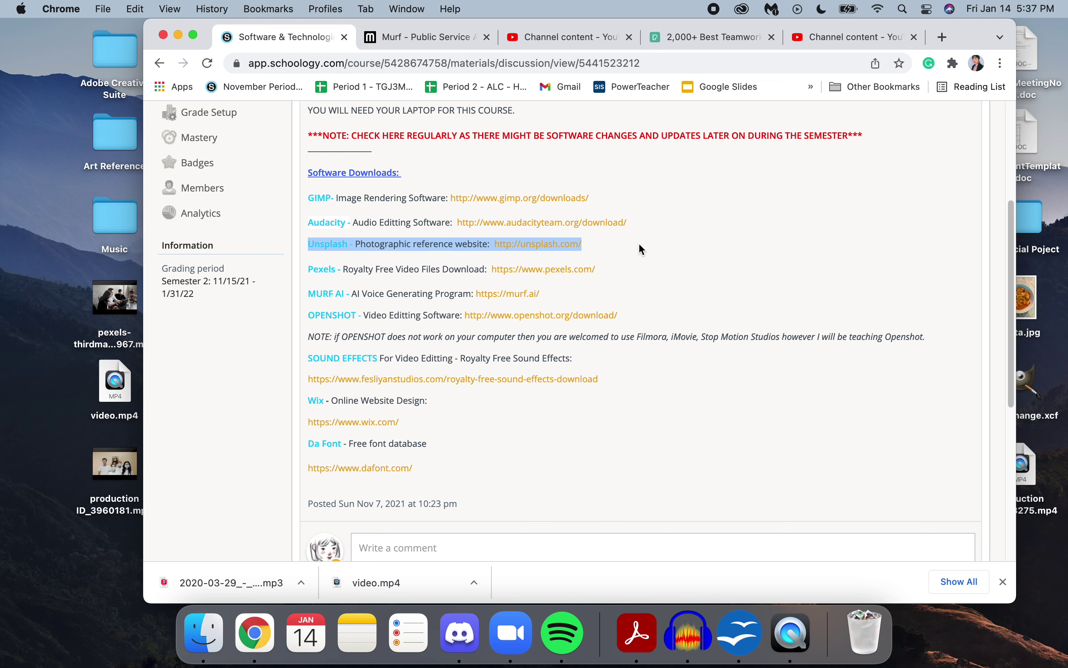
# Step: Open the Unsplash website from its link in the course's software list
pyautogui.click(617, 249)
pyautogui.click(556, 246)
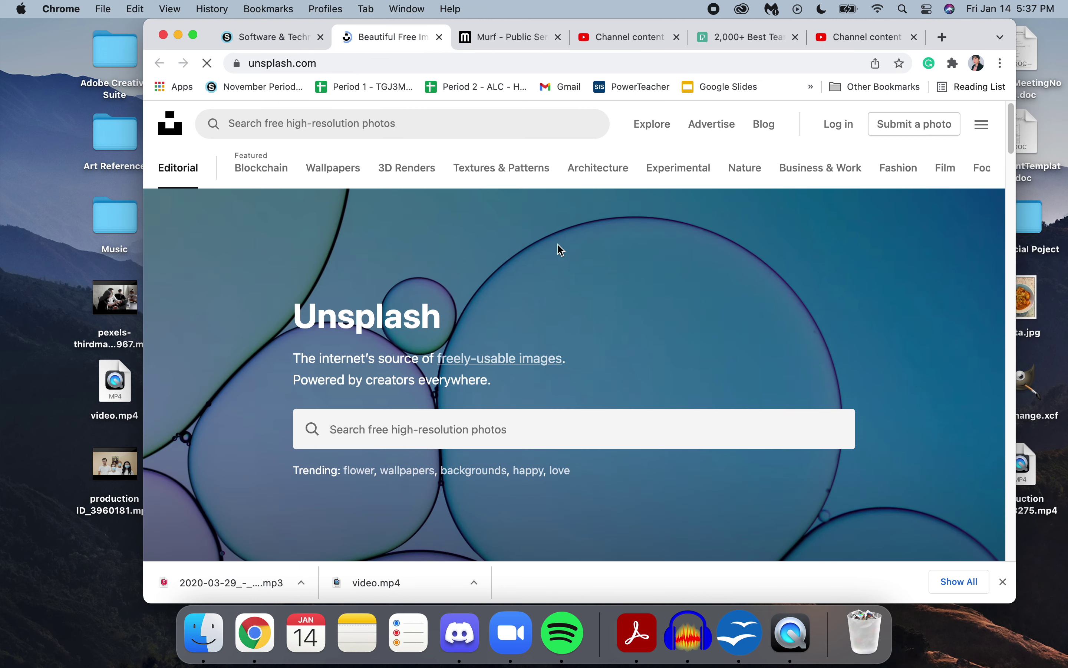
pyautogui.scroll(-3, 506, 326)
# Step: Search Unsplash for "fashion" and browse the resulting photos
pyautogui.click(502, 318)
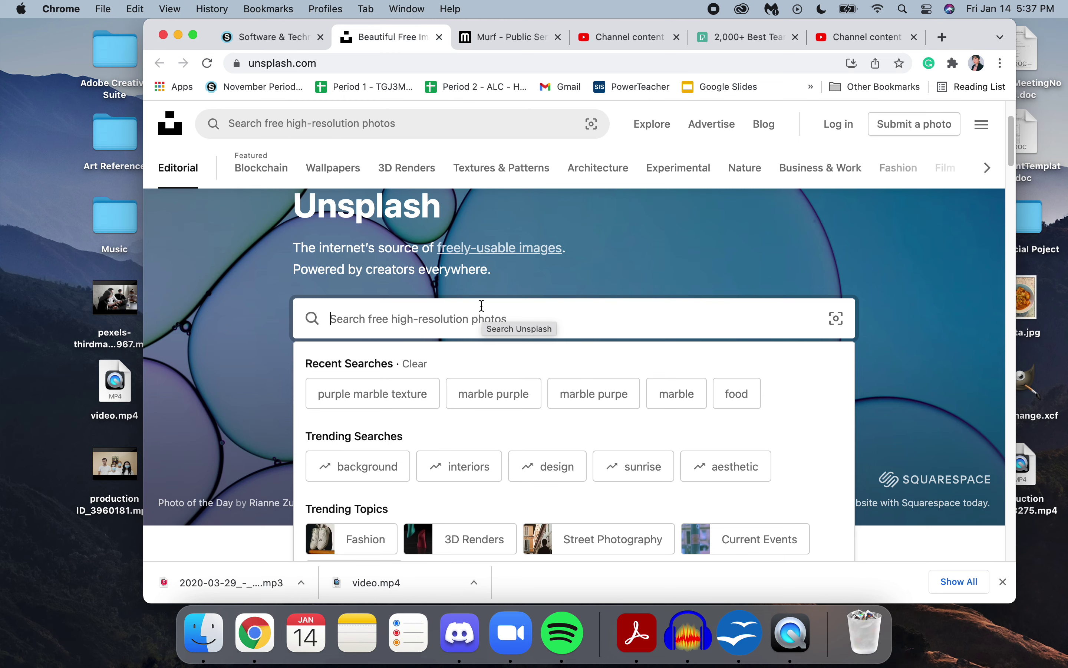
pyautogui.write('fashion')
pyautogui.press('Return')
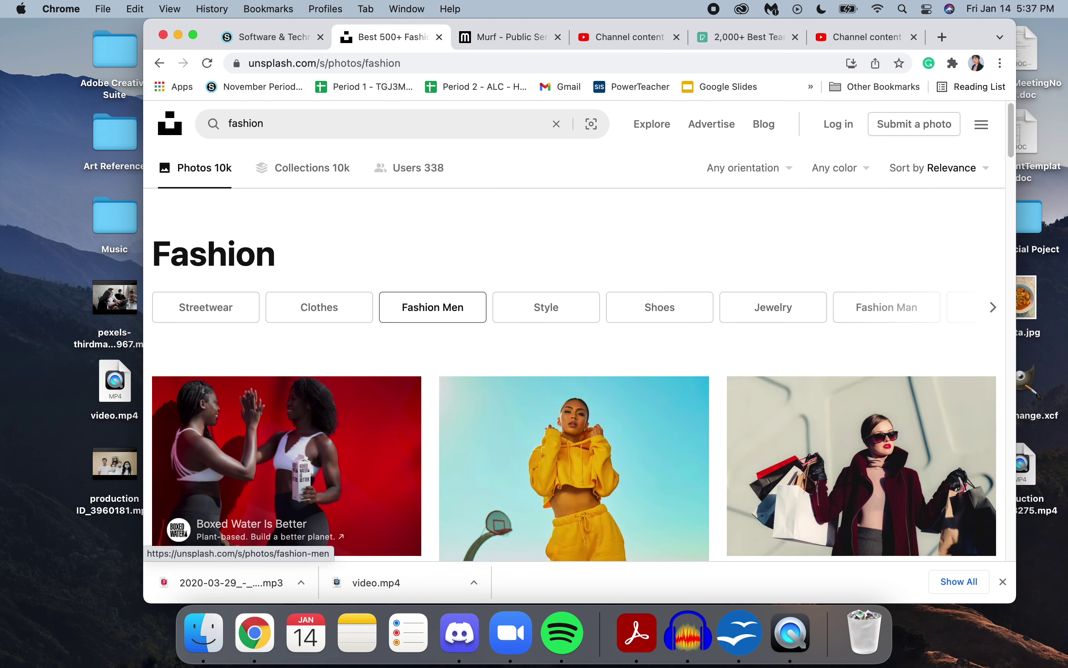
pyautogui.scroll(-5, 604, 475)
pyautogui.scroll(-12, 604, 475)
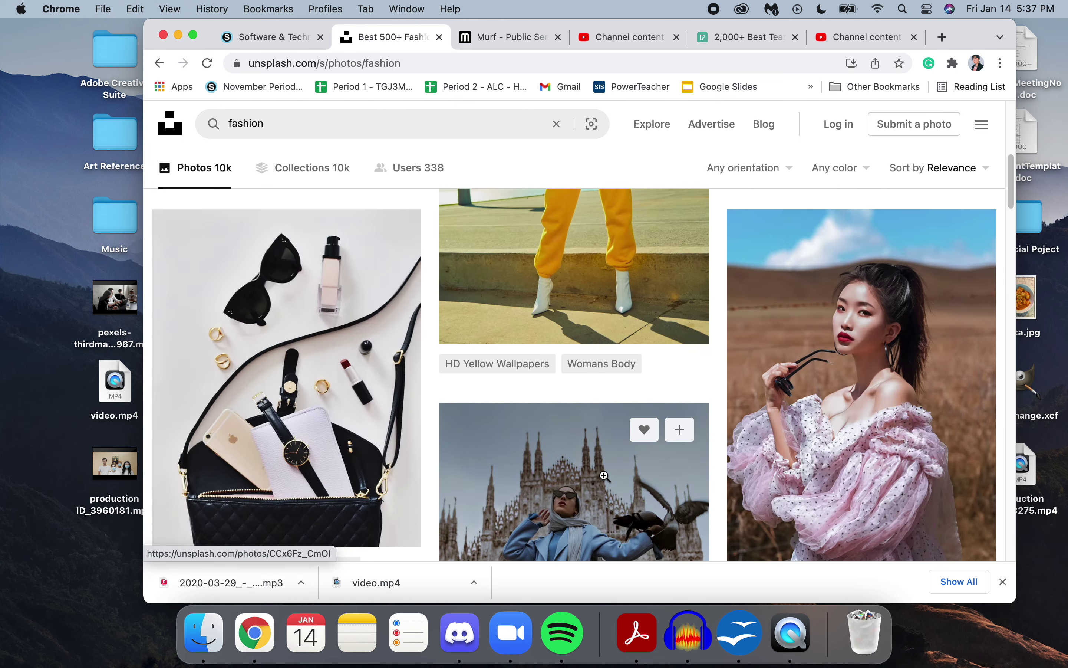
pyautogui.scroll(-12, 605, 475)
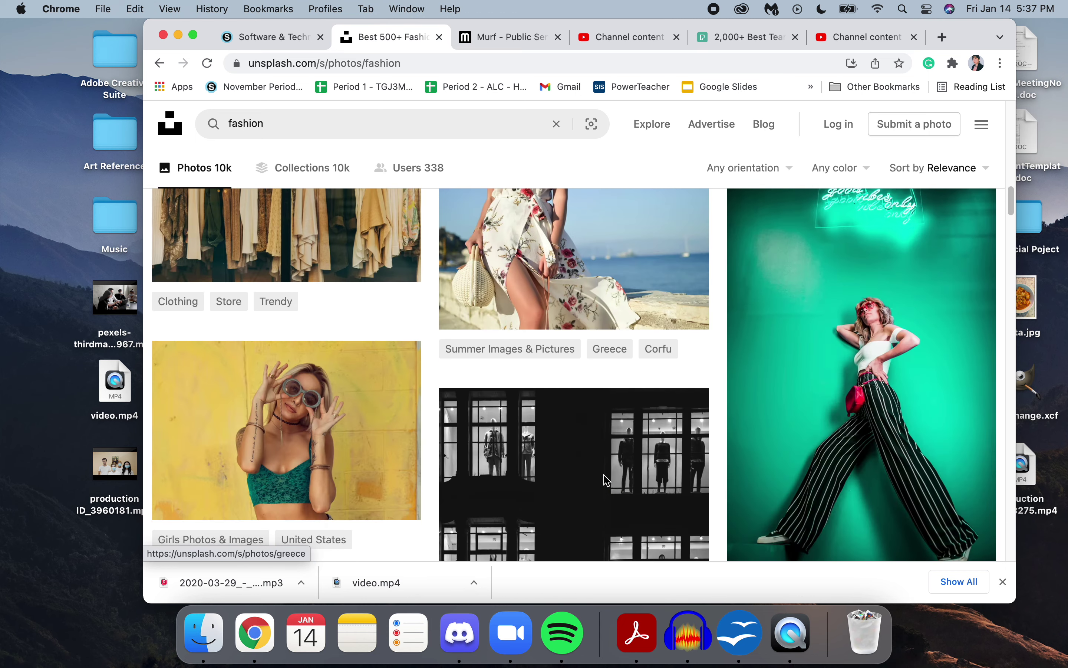
pyautogui.scroll(-8, 604, 475)
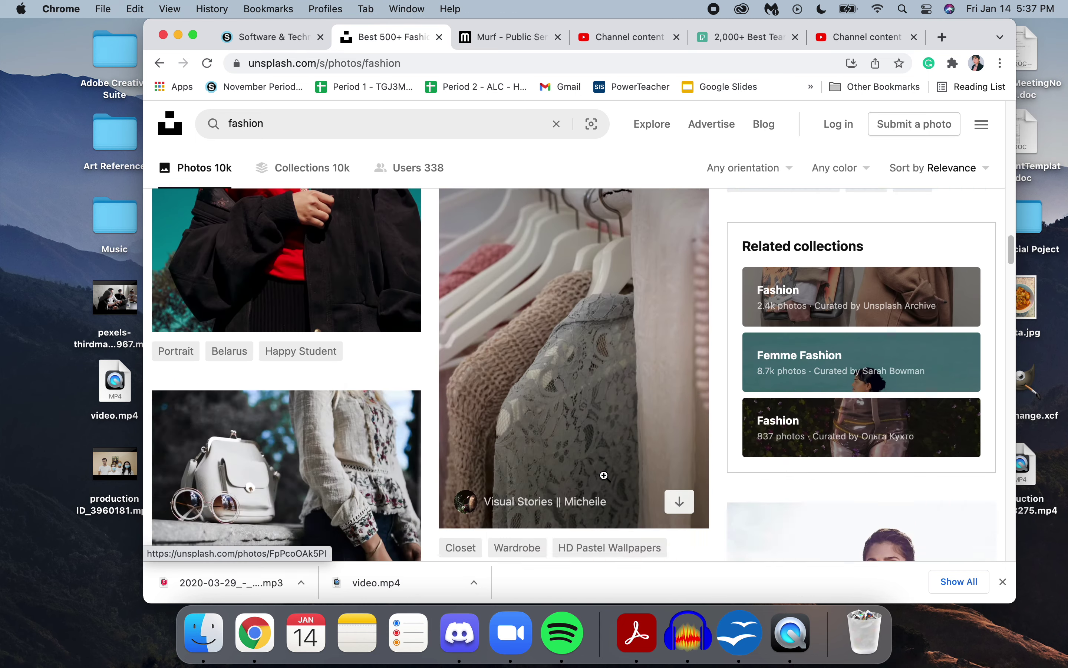
pyautogui.scroll(3, 714, 415)
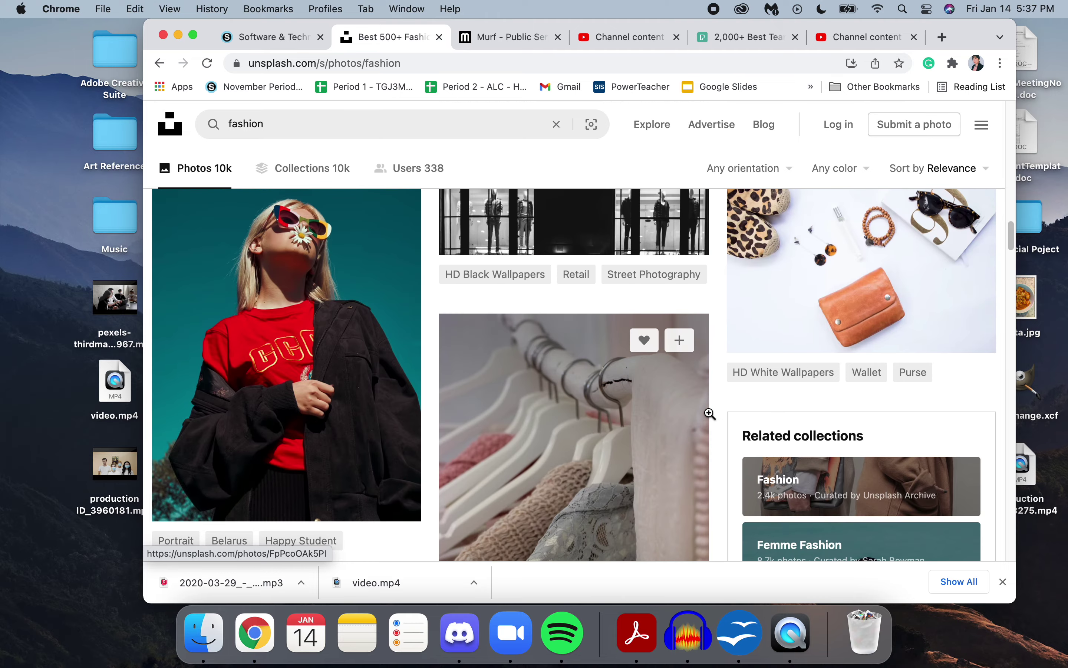
# Step: View the photo of the woman in sunglasses and a red shirt, close it, and browse more fashion photos
pyautogui.click(279, 385)
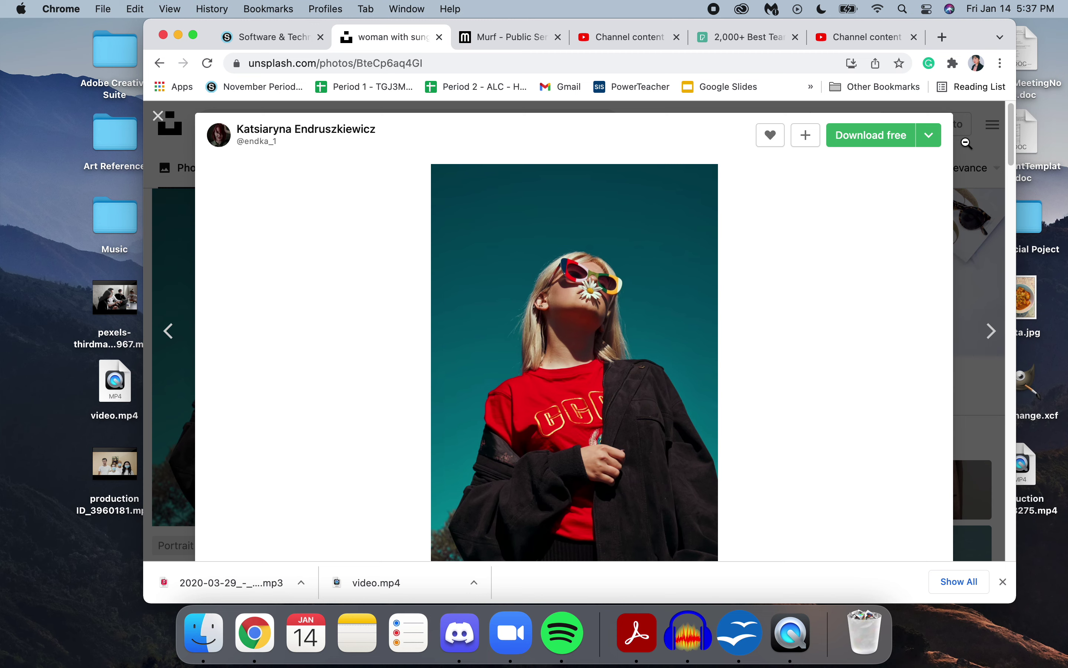
pyautogui.click(159, 117)
pyautogui.scroll(-12, 569, 281)
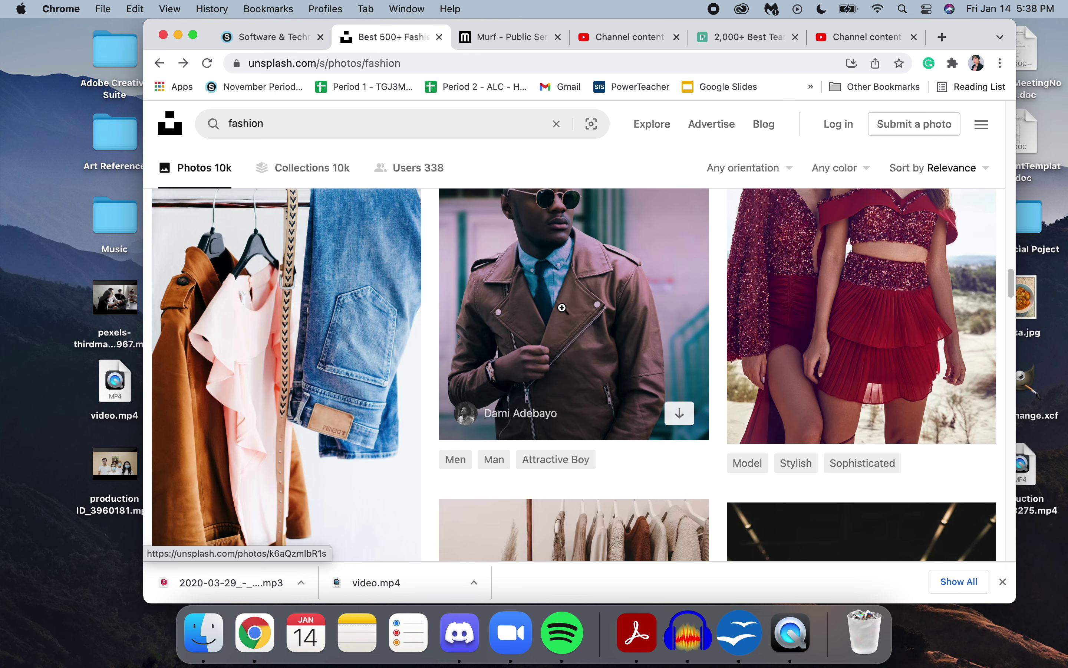
pyautogui.scroll(-18, 562, 307)
pyautogui.scroll(-12, 563, 309)
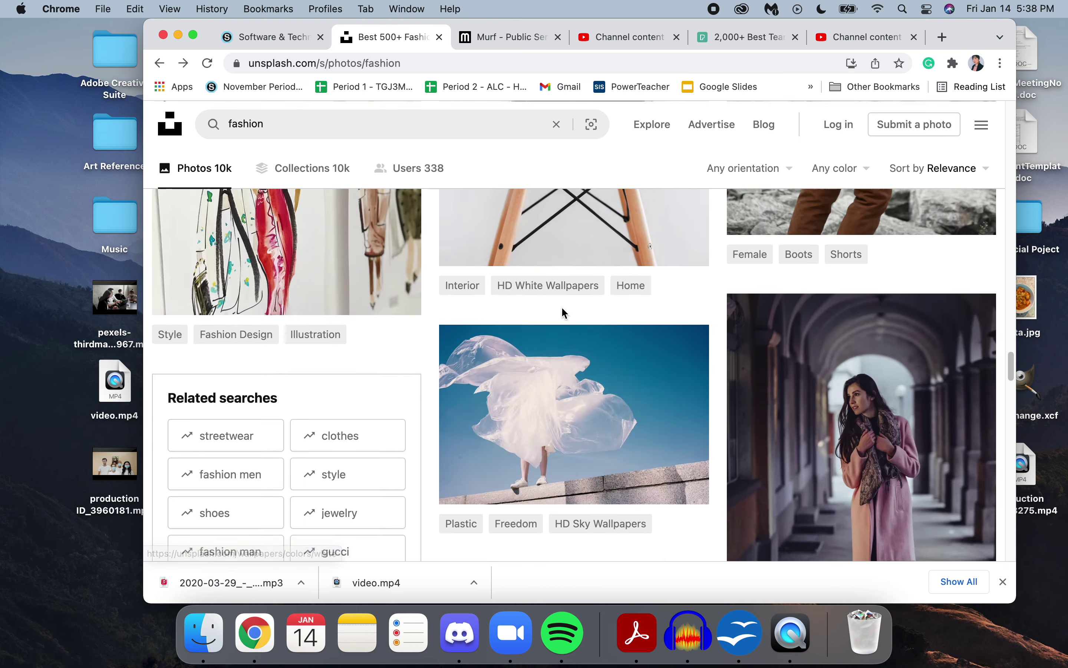
pyautogui.scroll(10, 565, 312)
# Step: Search Unsplash for "texture" and browse the resulting photos
pyautogui.click(484, 124)
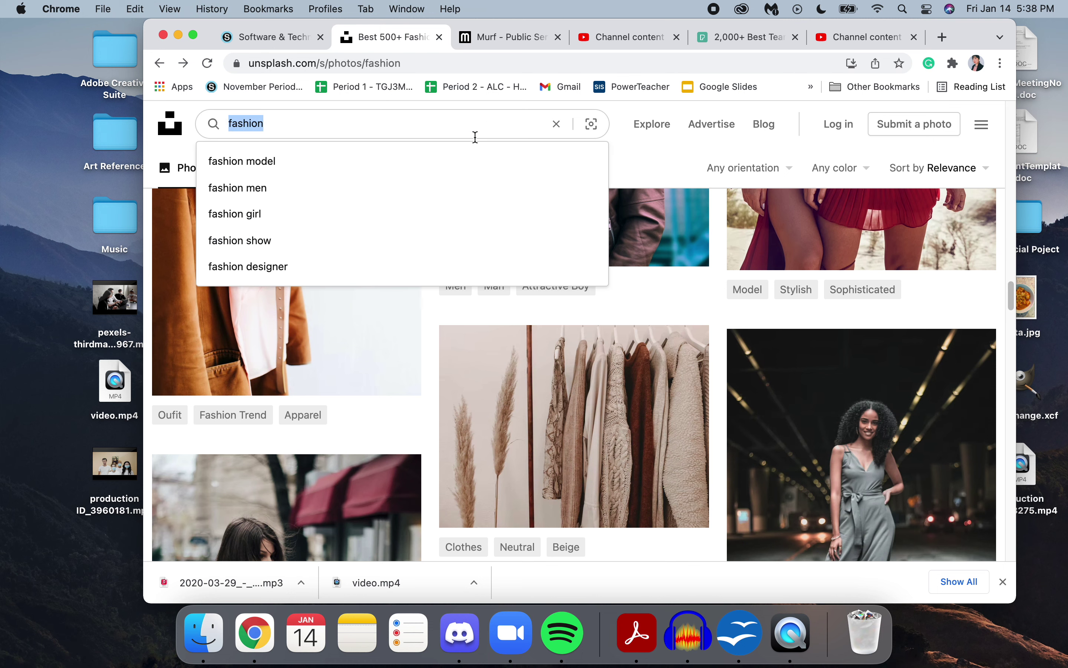
pyautogui.write('tez')
pyautogui.press('BackSpace')
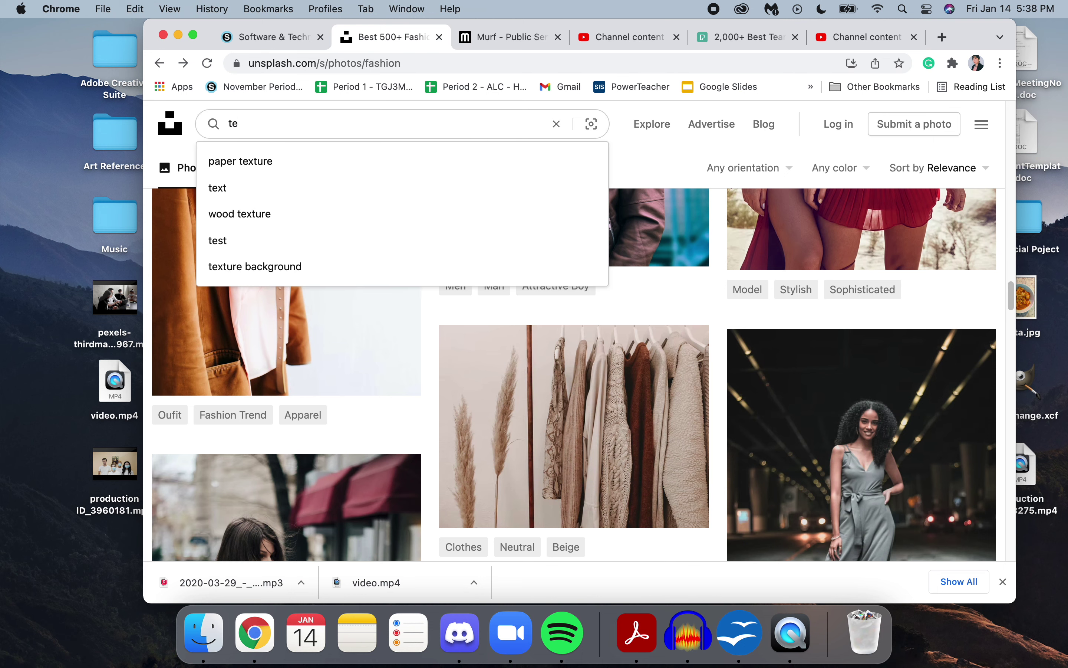
pyautogui.write('xture')
pyautogui.press('Return')
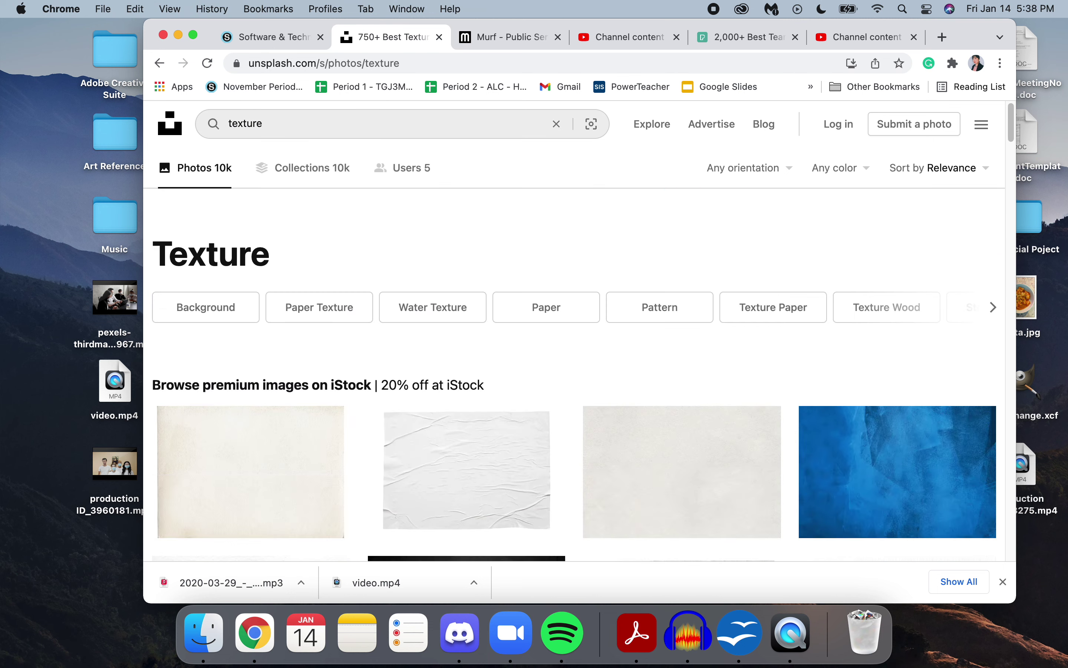
pyautogui.scroll(-15, 614, 367)
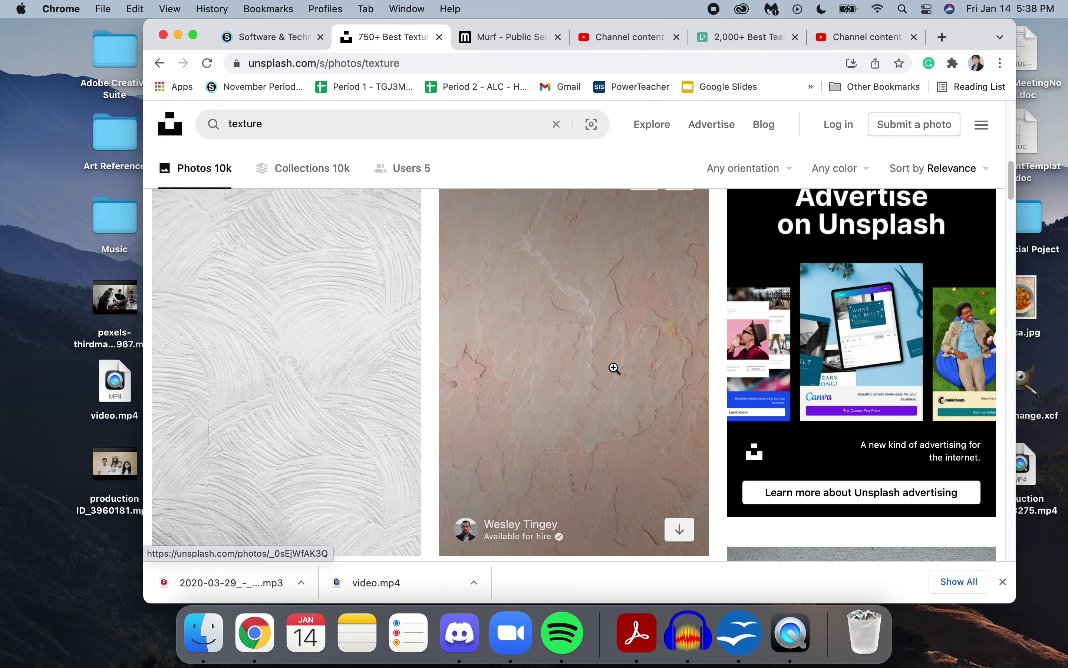
# Step: Browse more texture photos, open the blue and pink abstract one, and look over its details and free download option
pyautogui.scroll(-10, 614, 367)
pyautogui.scroll(5, 611, 369)
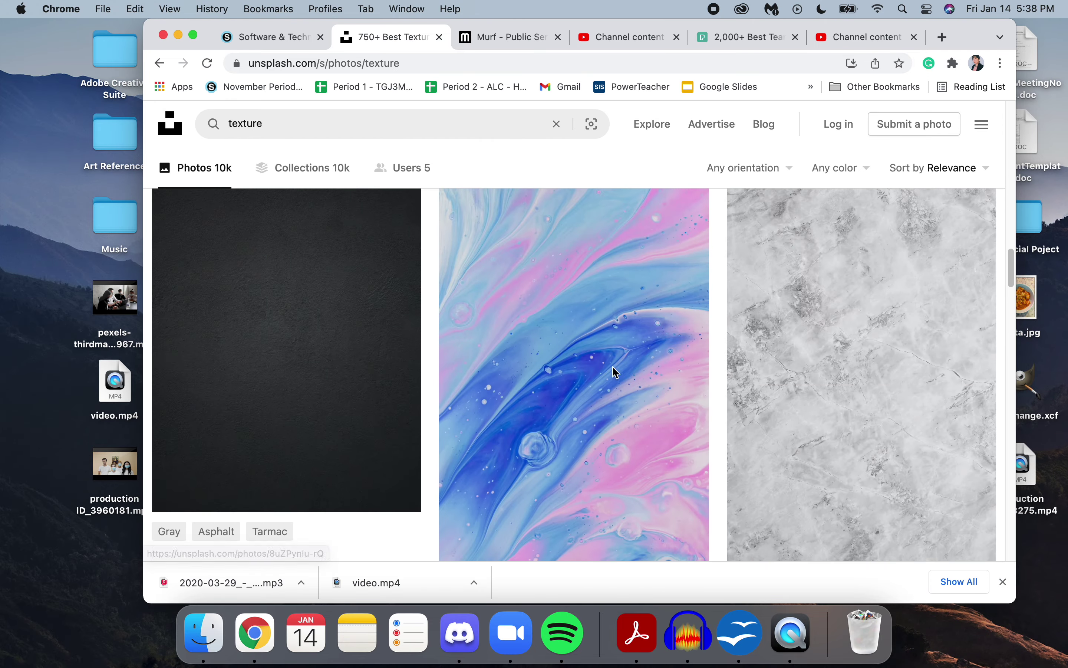
pyautogui.scroll(-7, 618, 353)
pyautogui.click(601, 265)
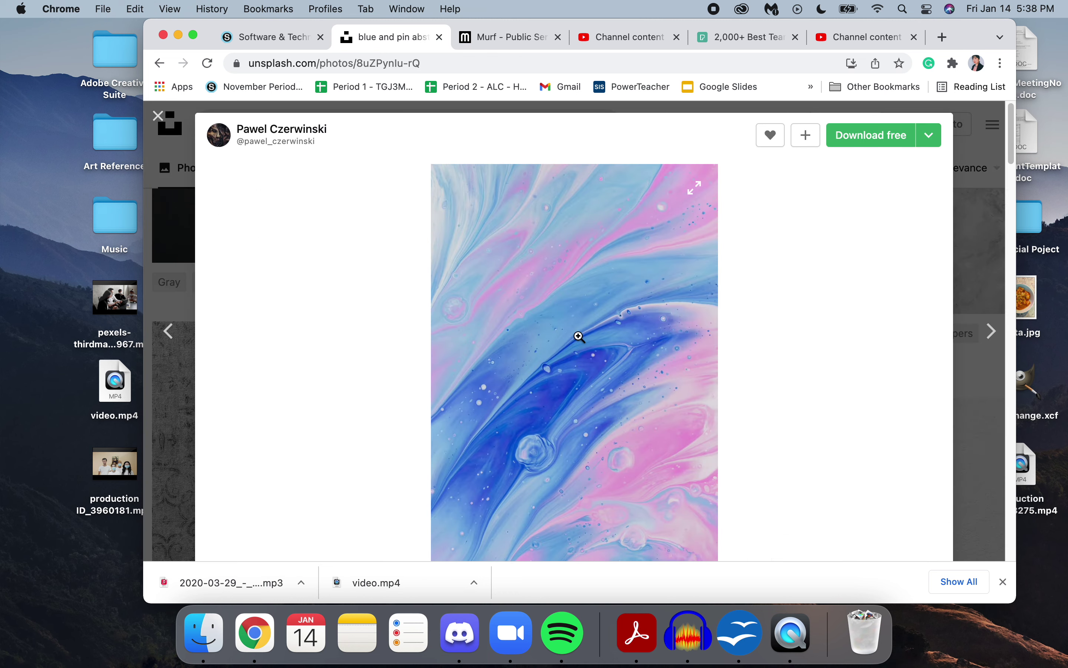
pyautogui.scroll(-1, 574, 349)
pyautogui.scroll(-6, 634, 364)
pyautogui.scroll(4, 634, 364)
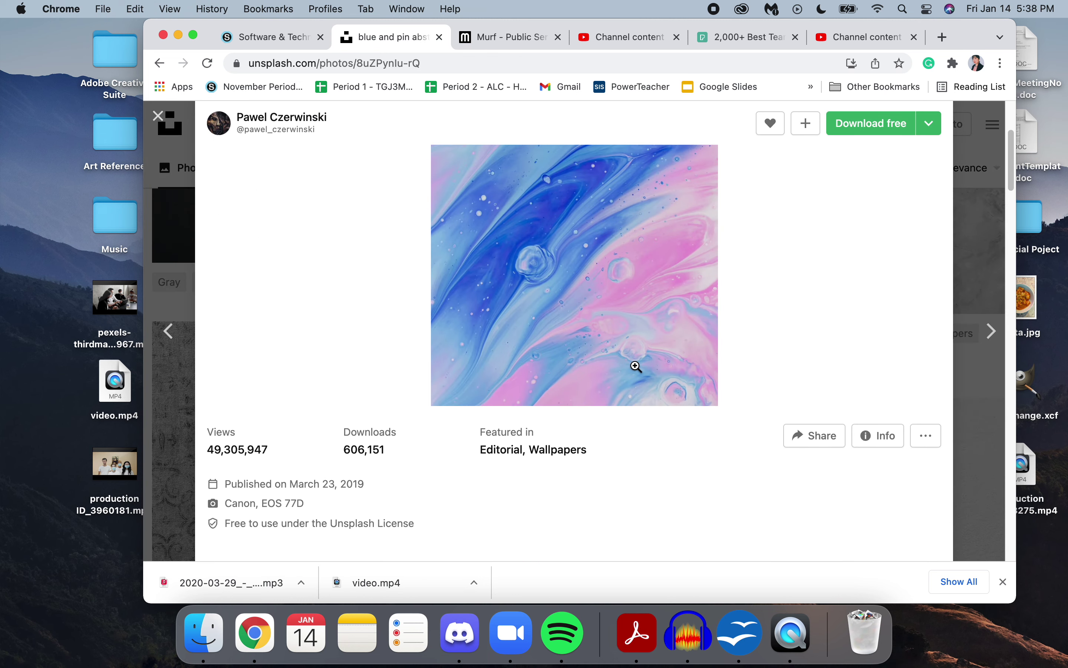
pyautogui.scroll(1, 634, 358)
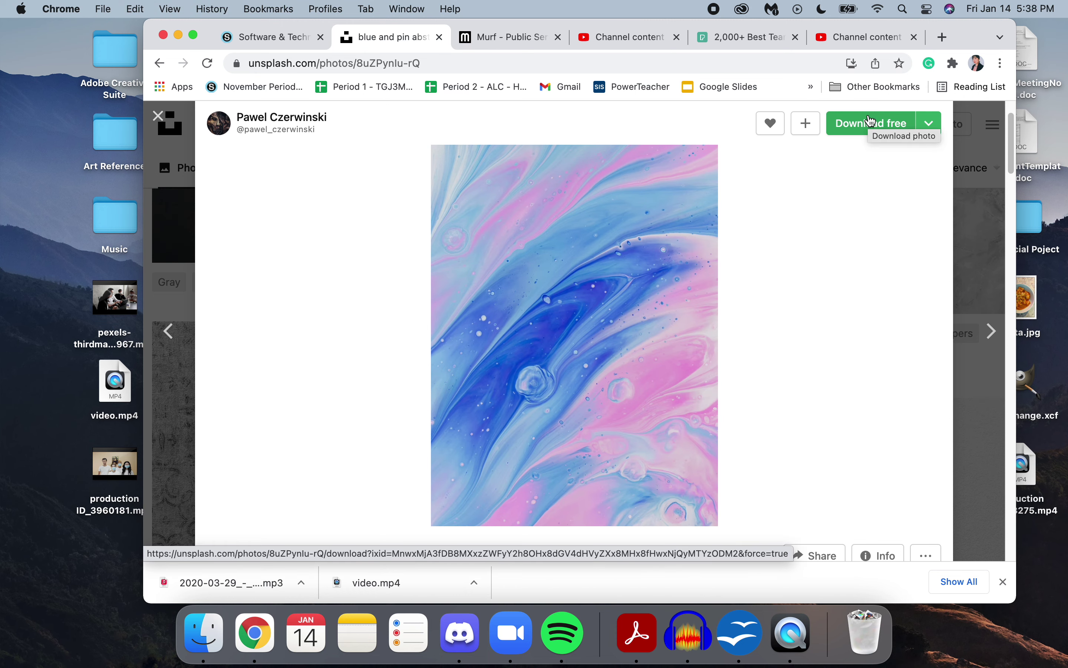
pyautogui.moveTo(969, 30); pyautogui.dragTo(910, 60)
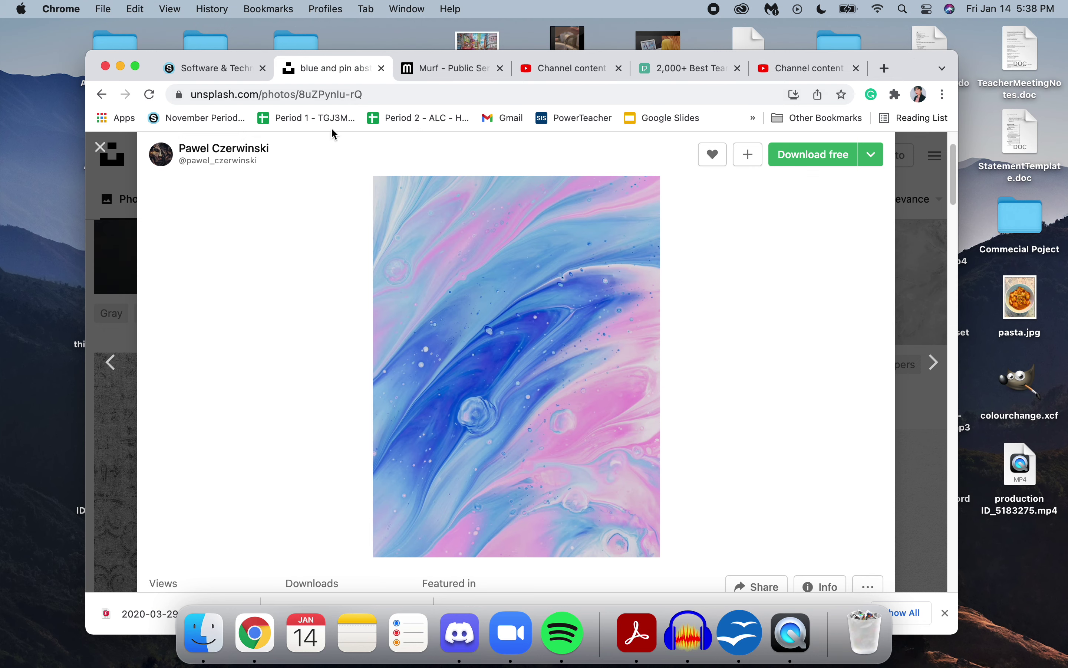
# Step: Return to the course's software list, close the old Pexels page, and open the Pexels website from its link
pyautogui.click(233, 69)
pyautogui.click(738, 68)
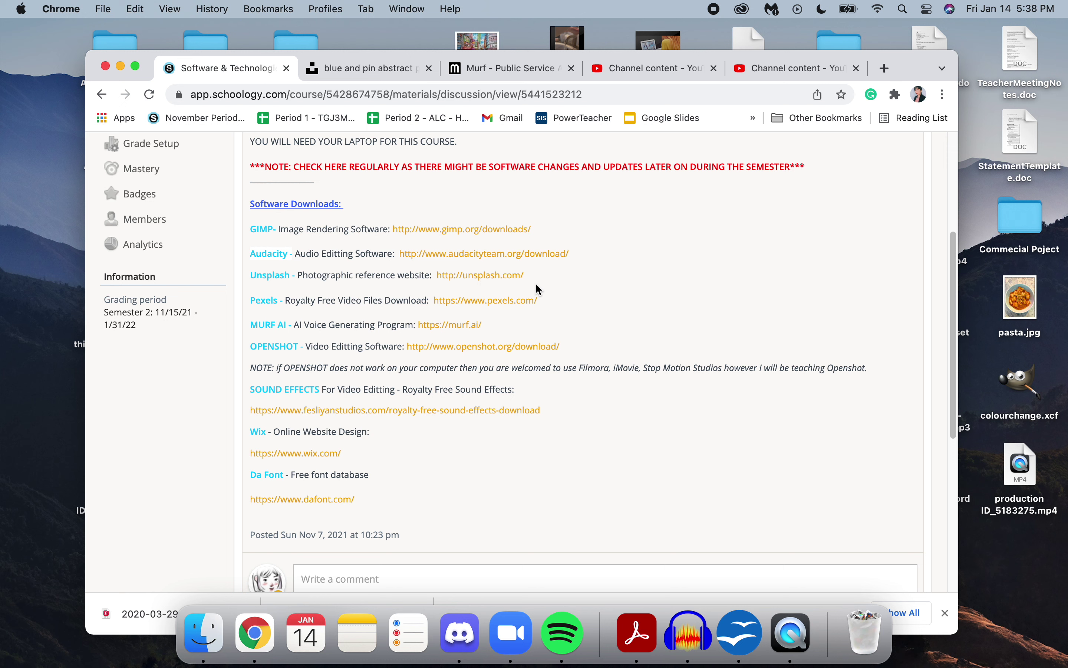
pyautogui.click(521, 302)
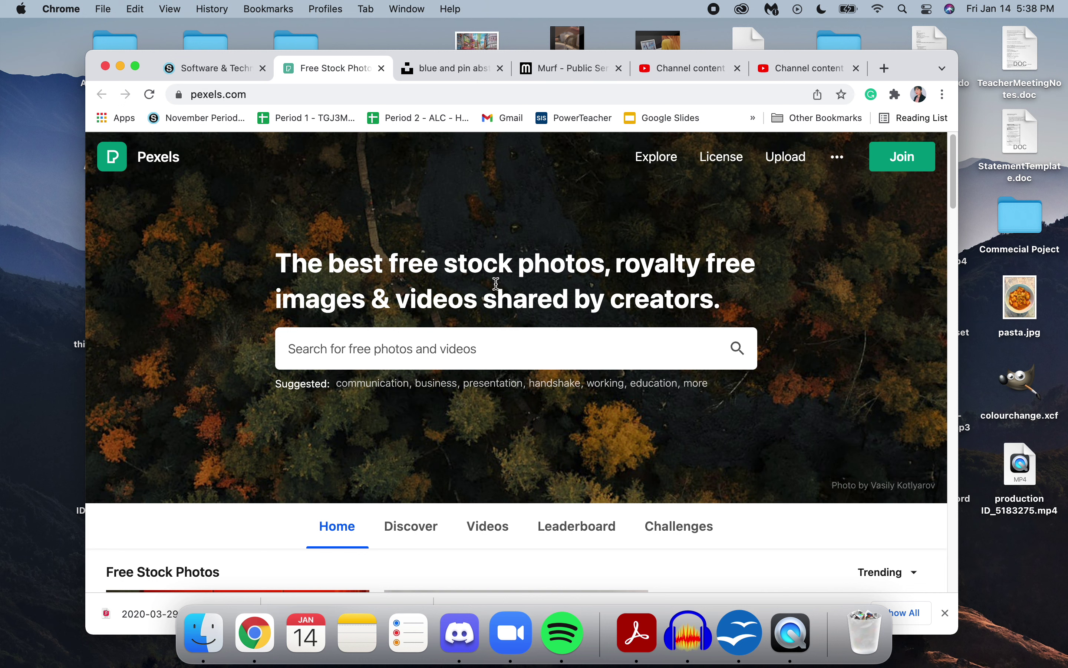
# Step: Search Pexels for "dog" and browse the resulting photos
pyautogui.click(488, 348)
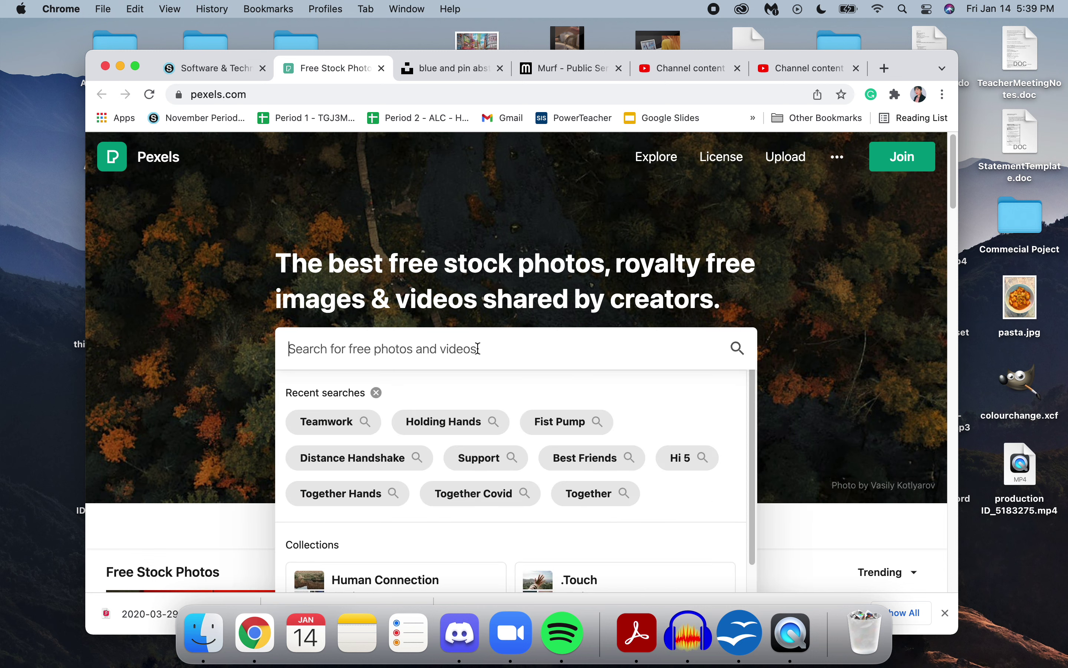
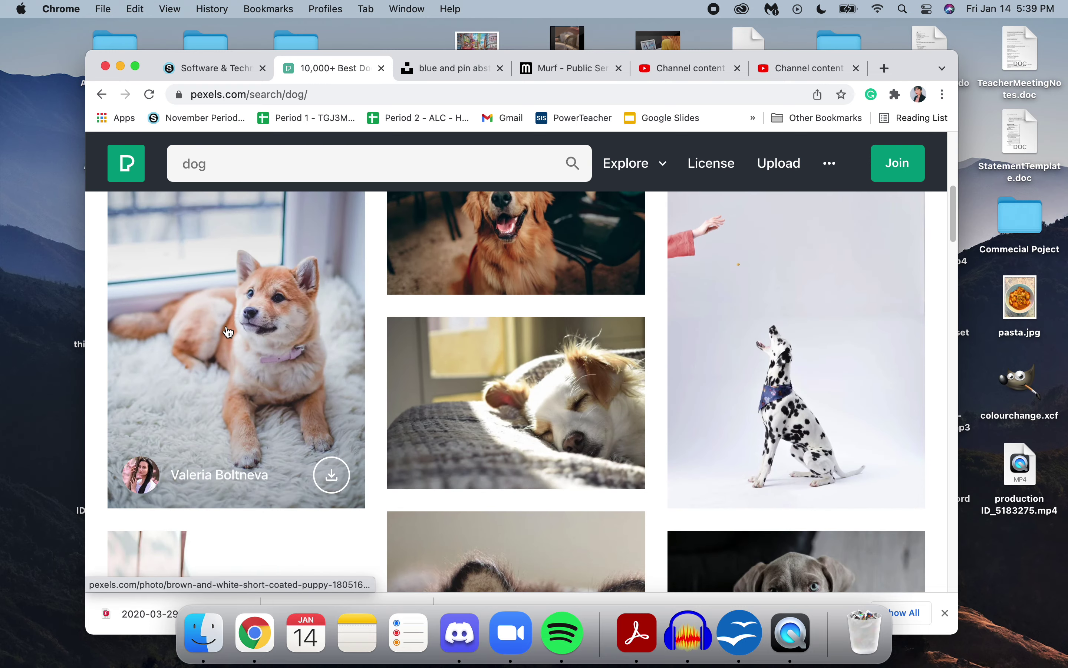
pyautogui.scroll(-3, 404, 336)
pyautogui.scroll(4, 388, 389)
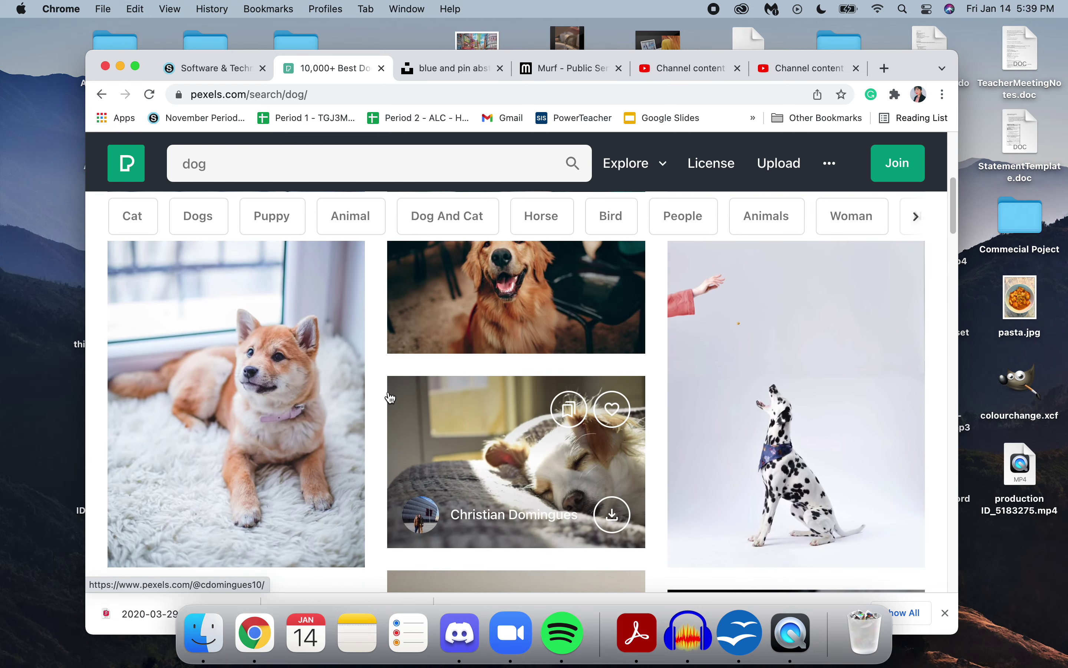
pyautogui.scroll(5, 391, 397)
pyautogui.scroll(-4, 390, 398)
pyautogui.scroll(3, 390, 398)
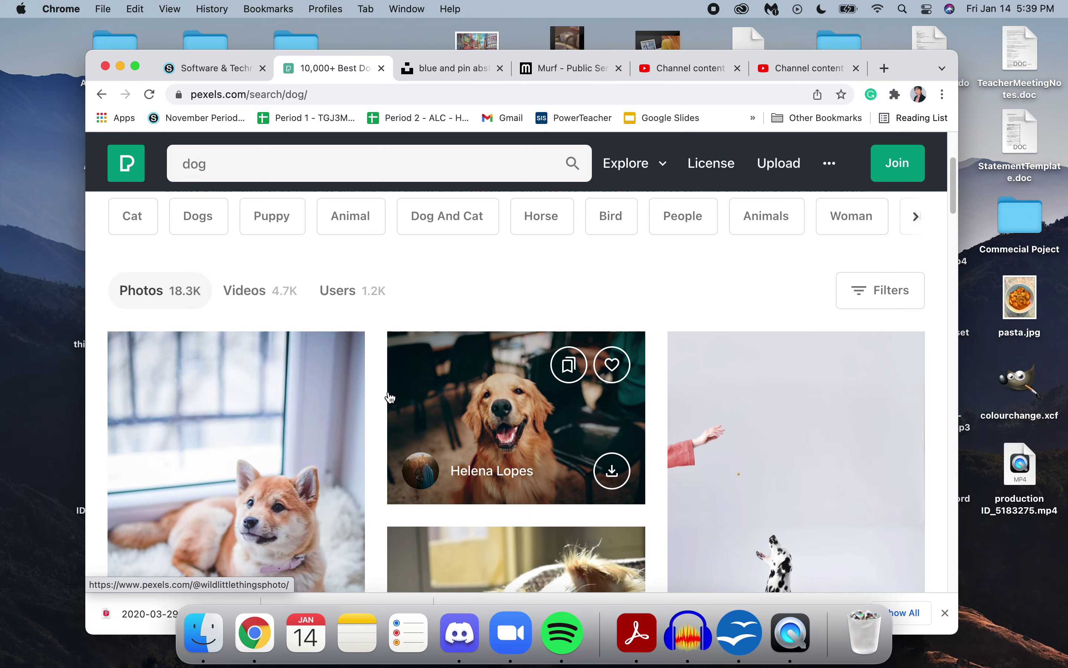
pyautogui.scroll(-2, 390, 397)
pyautogui.scroll(1, 390, 397)
pyautogui.scroll(4, 390, 398)
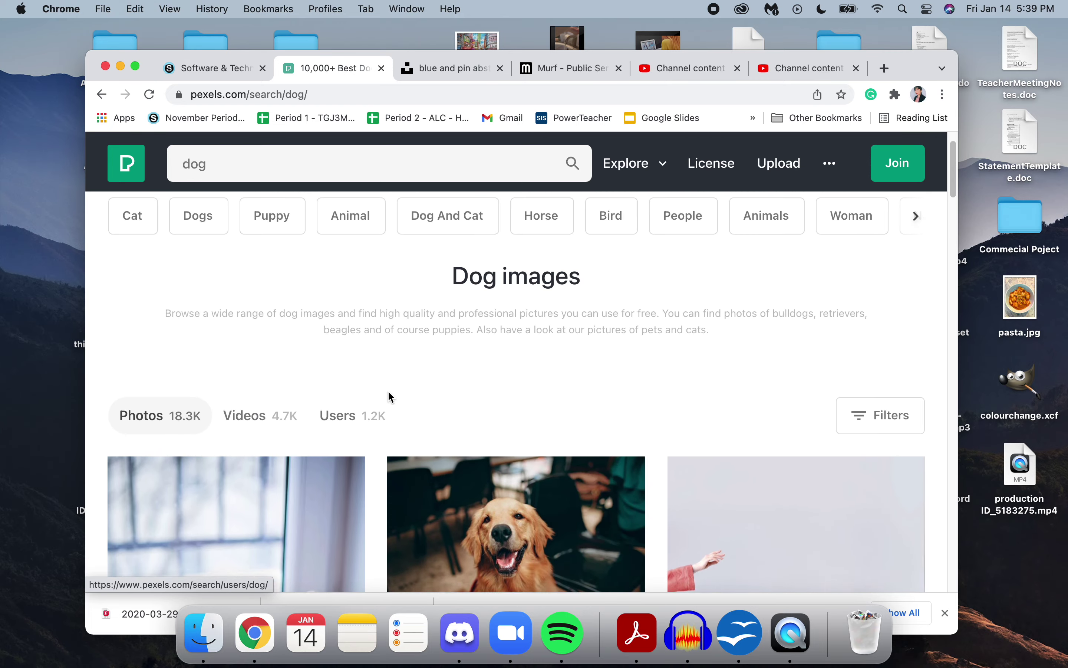
pyautogui.scroll(-2, 396, 428)
pyautogui.scroll(-2, 396, 428)
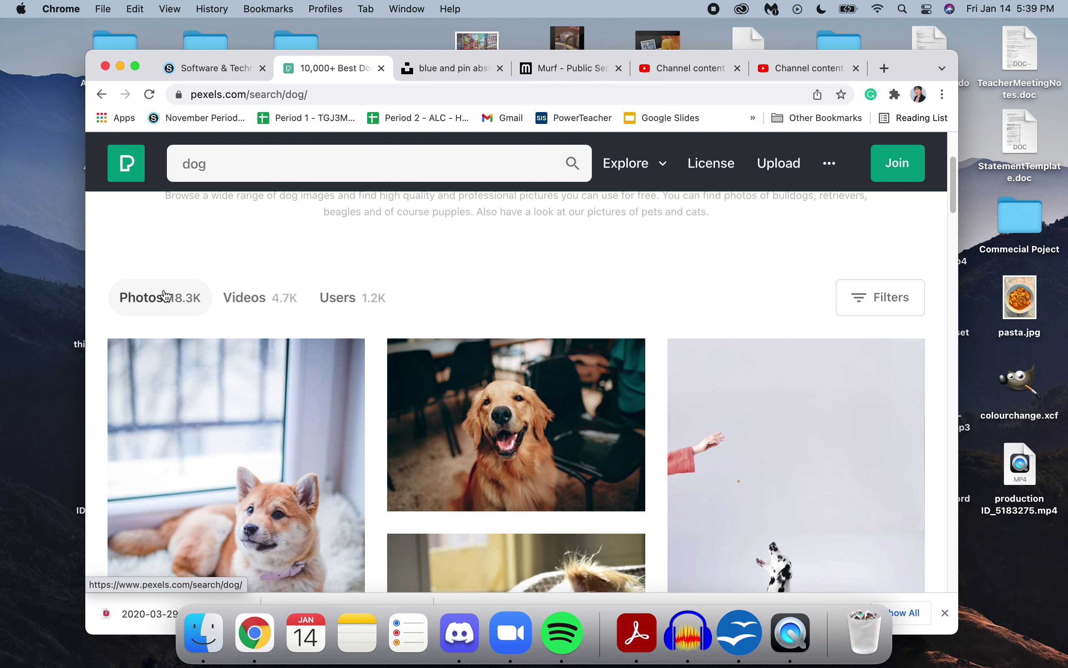
# Step: Switch the dog search results from photos to videos and browse them
pyautogui.click(251, 298)
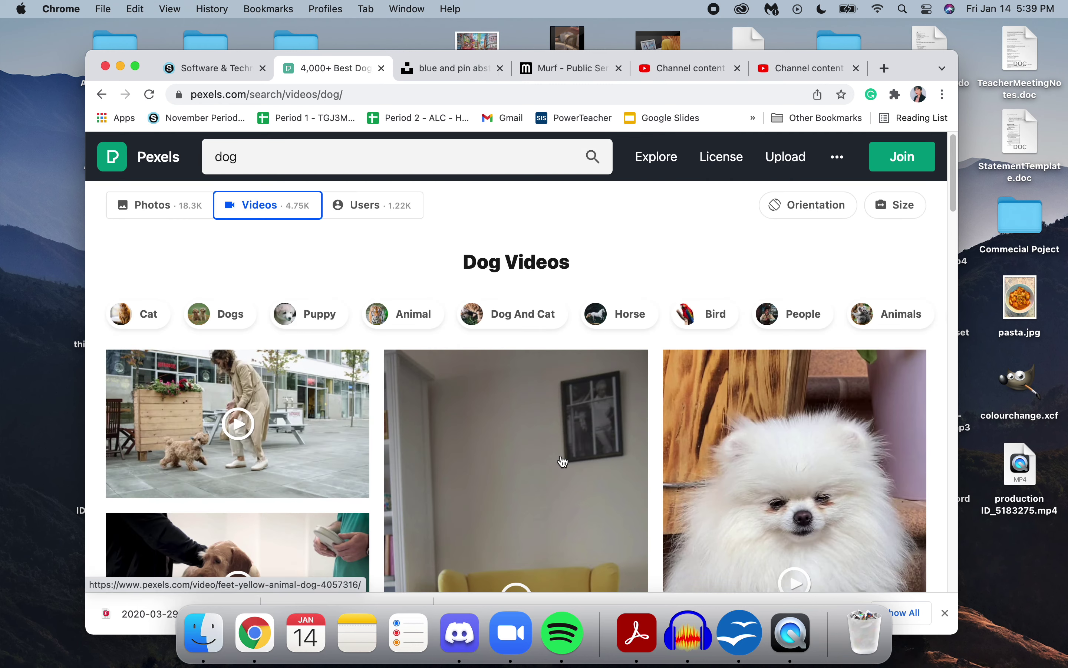
pyautogui.scroll(-3, 560, 459)
pyautogui.scroll(-10, 563, 461)
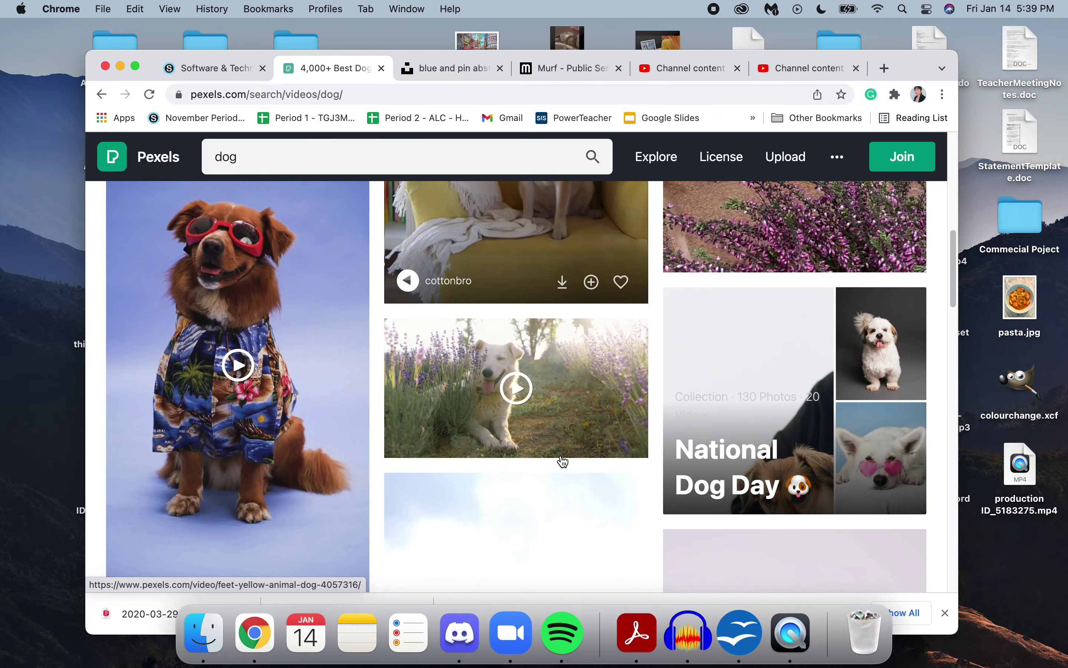
pyautogui.scroll(-10, 563, 461)
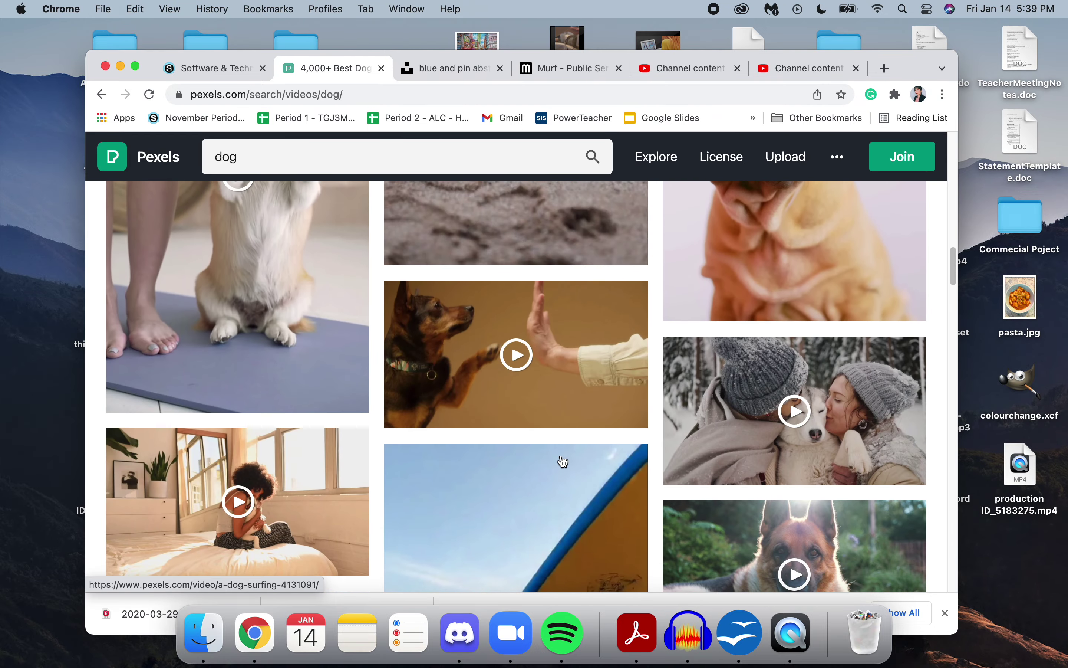
pyautogui.scroll(8, 563, 461)
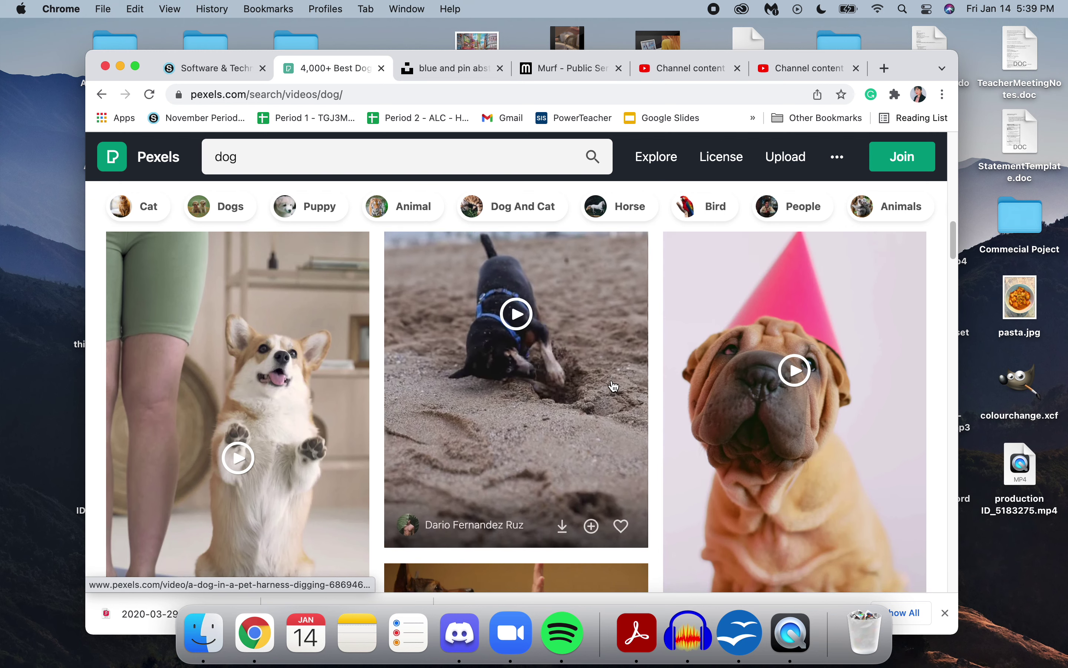
pyautogui.scroll(8, 615, 387)
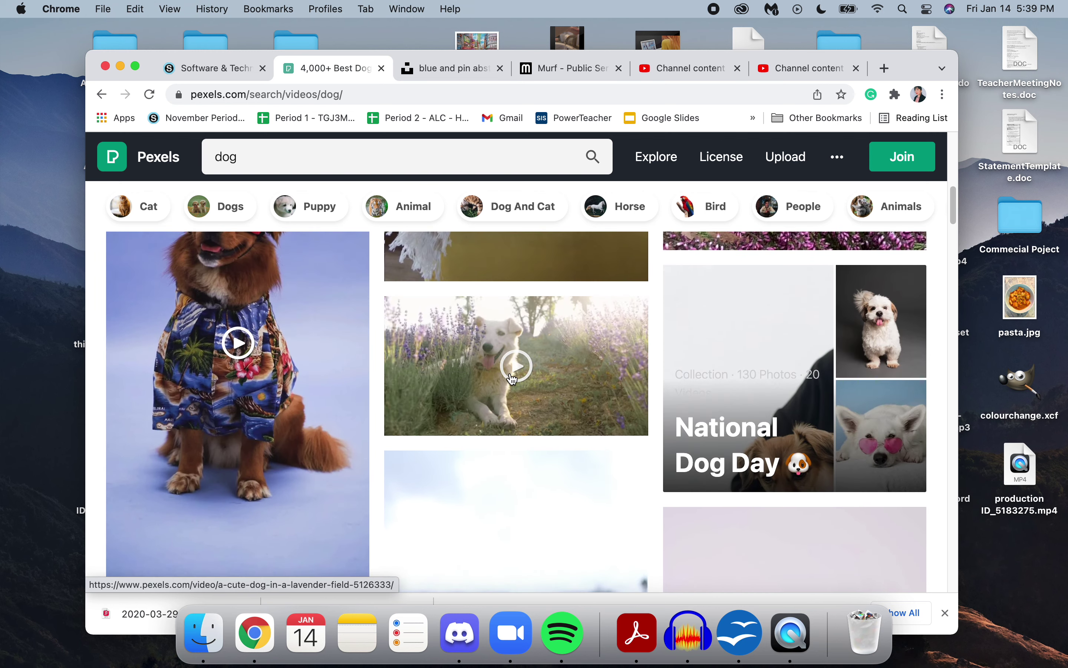
# Step: Preview the video of the cute dog in a lavender field and close it
pyautogui.click(523, 352)
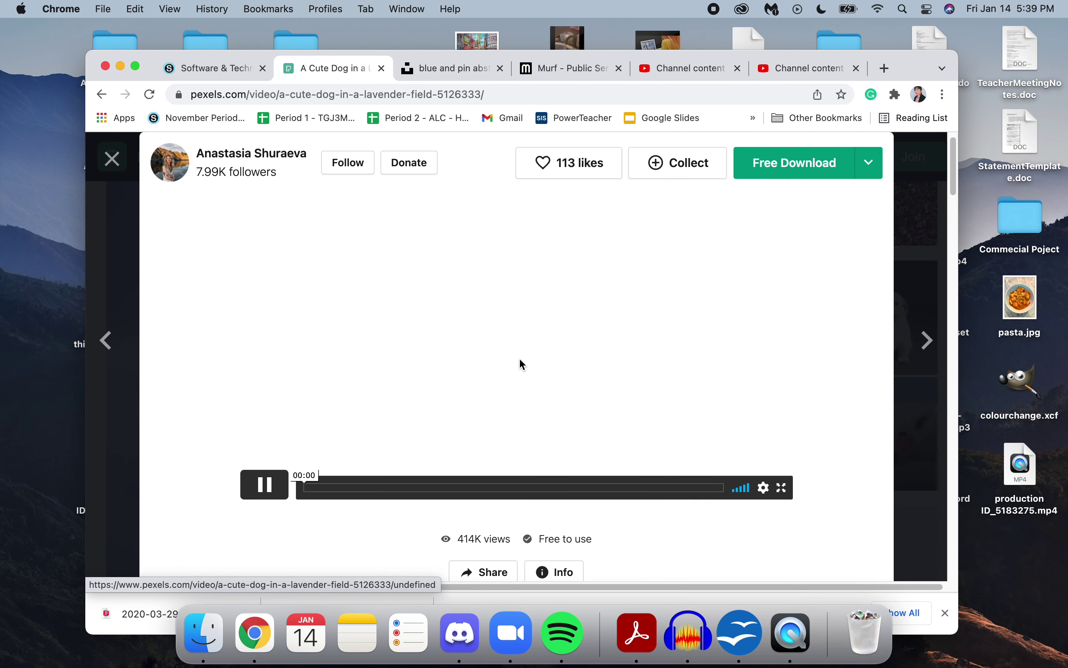
pyautogui.click(267, 487)
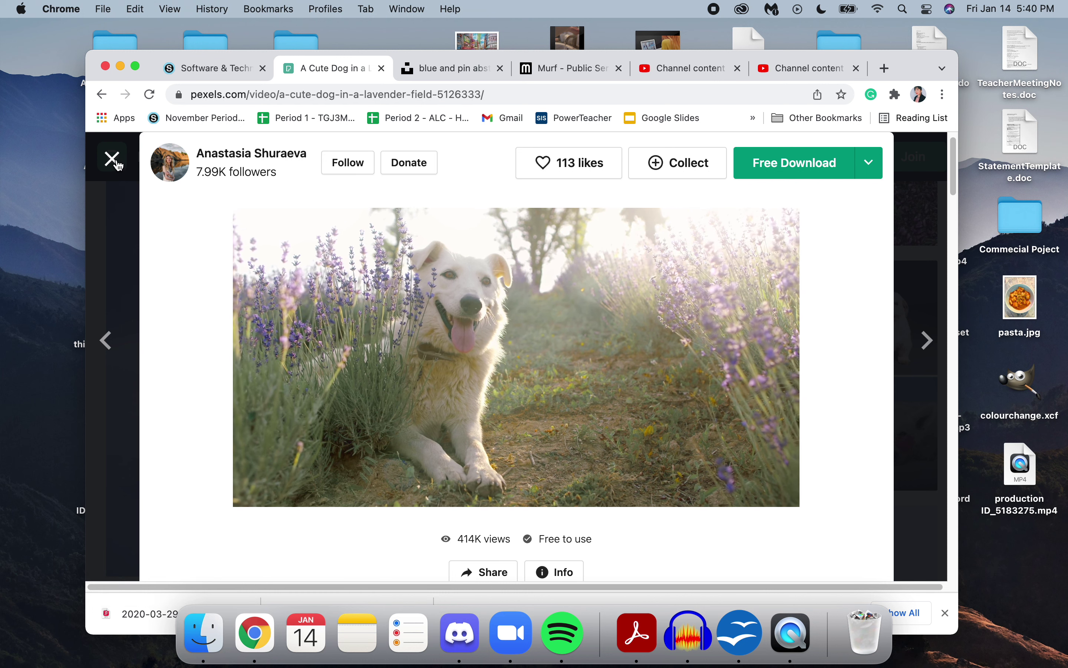
pyautogui.click(115, 163)
# Step: Search the Pexels videos for "hamburger" and browse the results
pyautogui.click(293, 160)
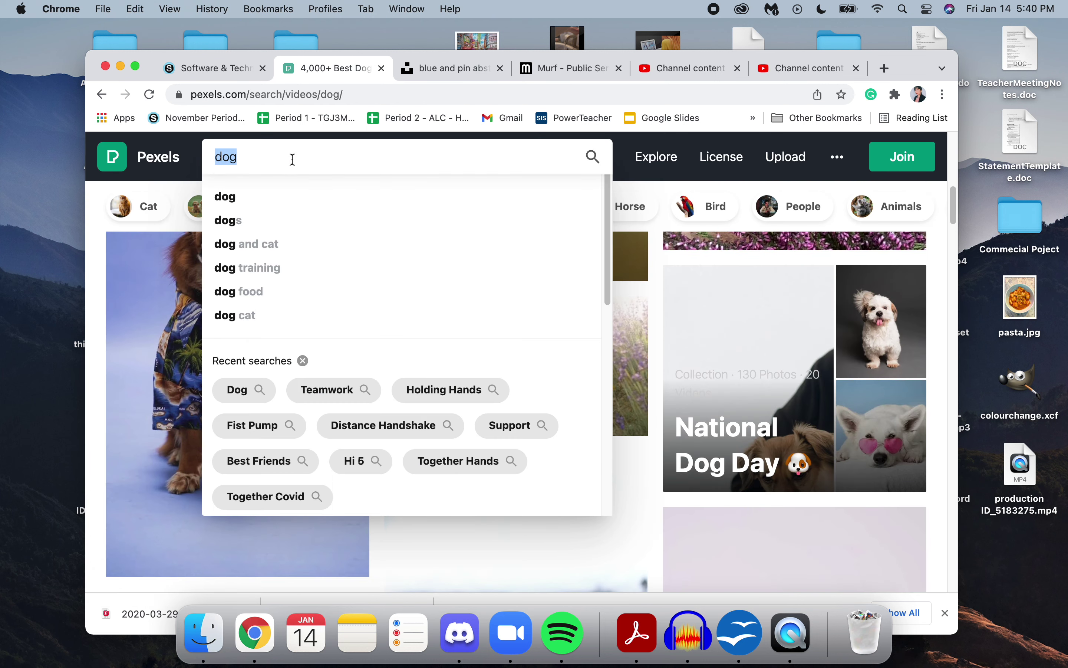
pyautogui.write('h')
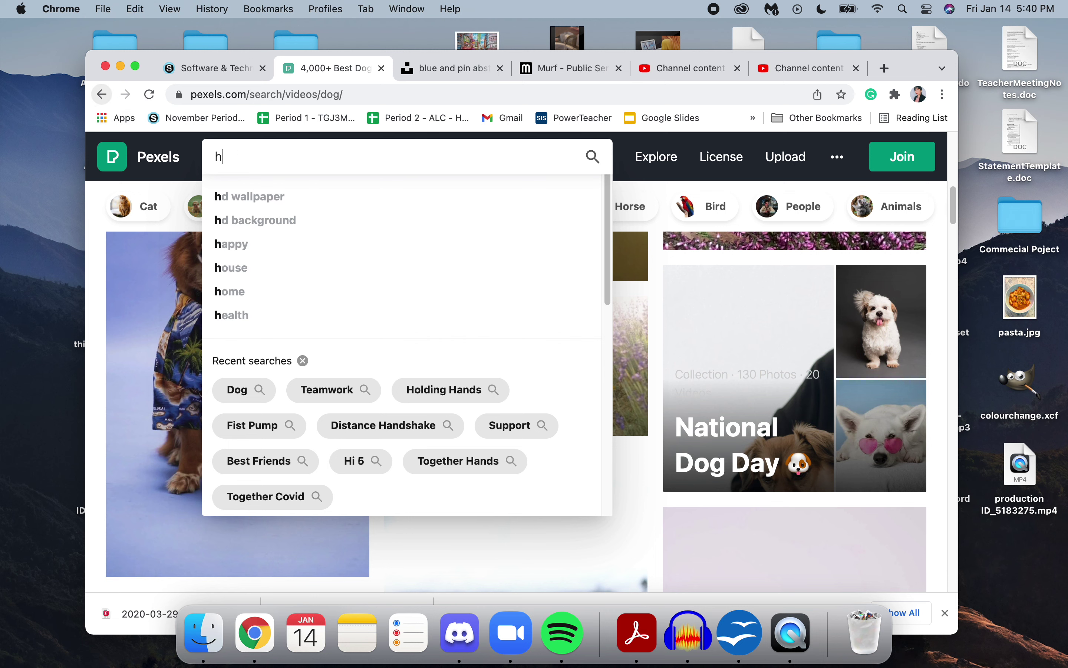
pyautogui.write('amburger')
pyautogui.press('Return')
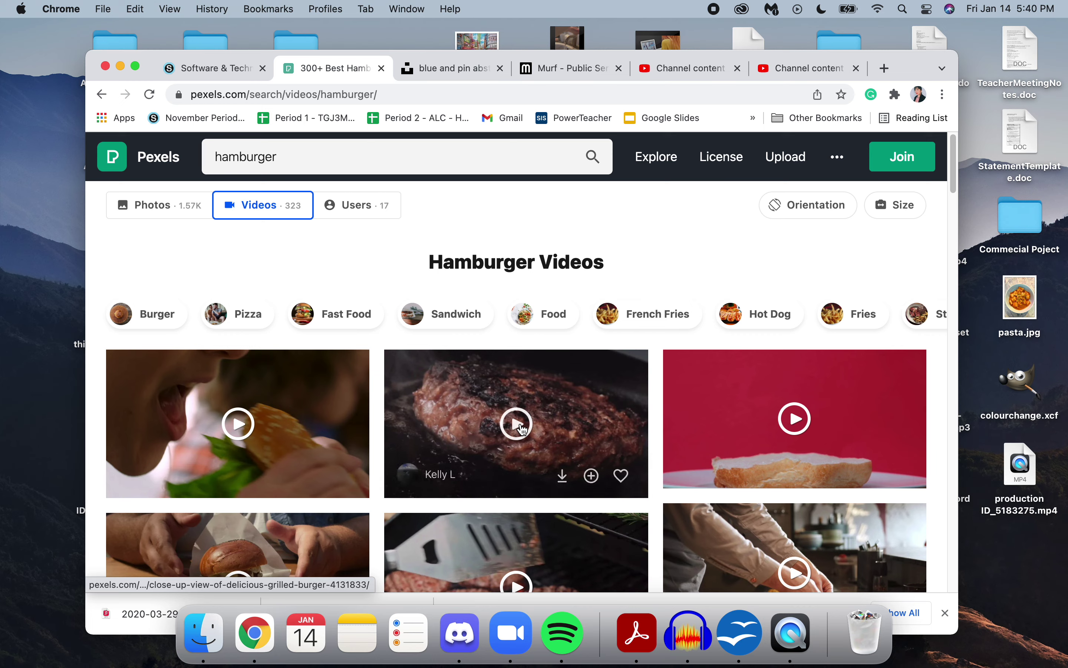
pyautogui.scroll(-3, 523, 431)
pyautogui.scroll(-5, 523, 431)
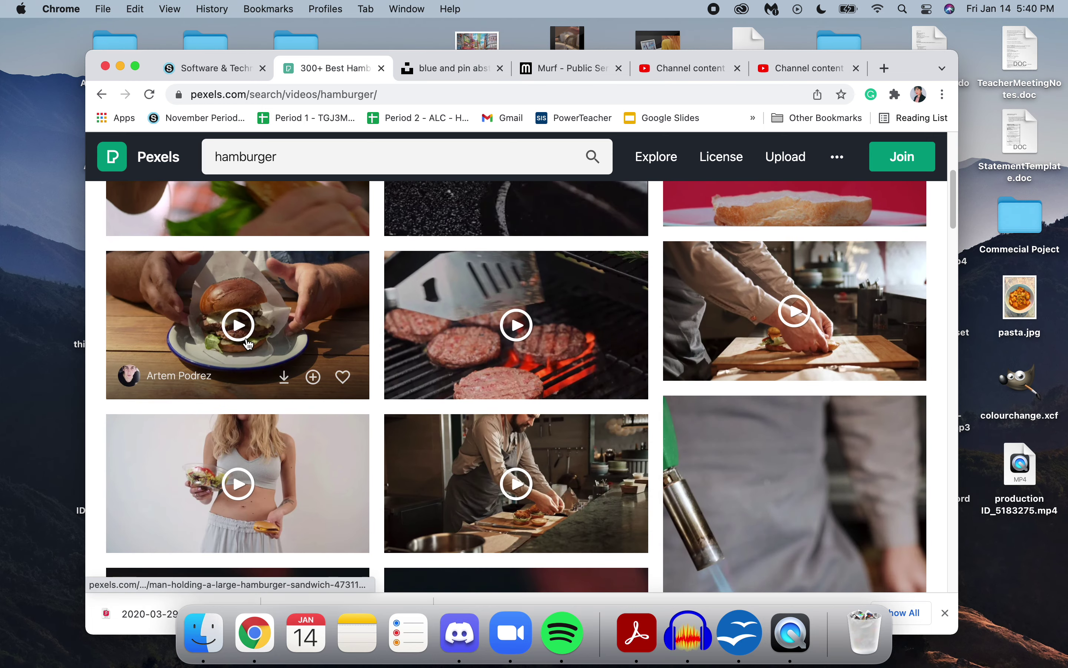
# Step: Play the video of a man holding a large hamburger sandwich and check its free download options
pyautogui.click(240, 327)
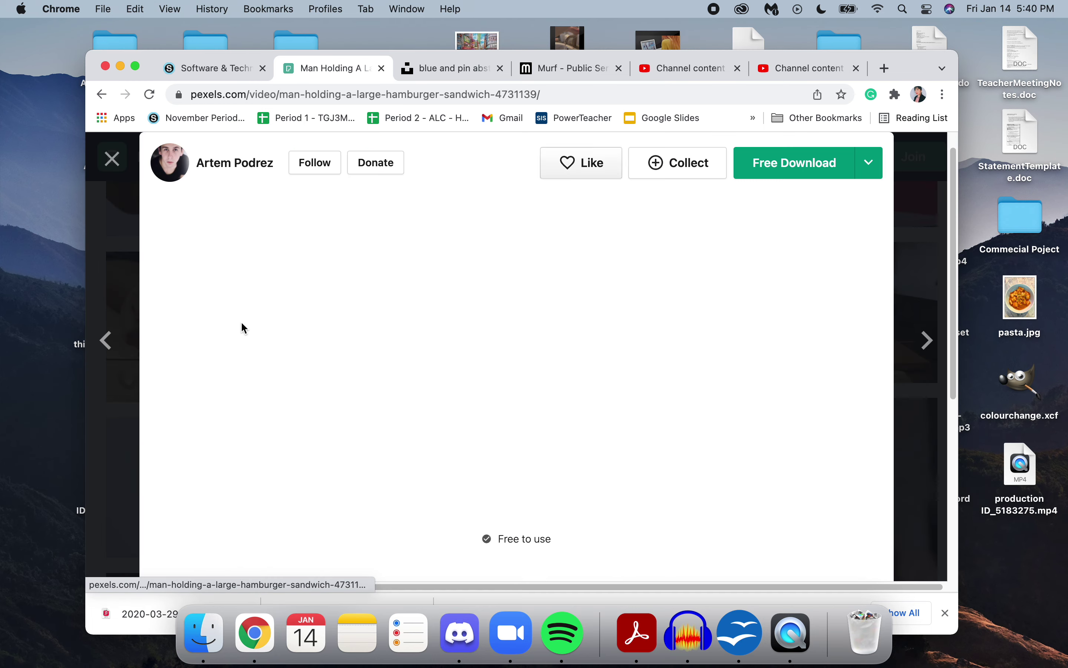
pyautogui.click(286, 484)
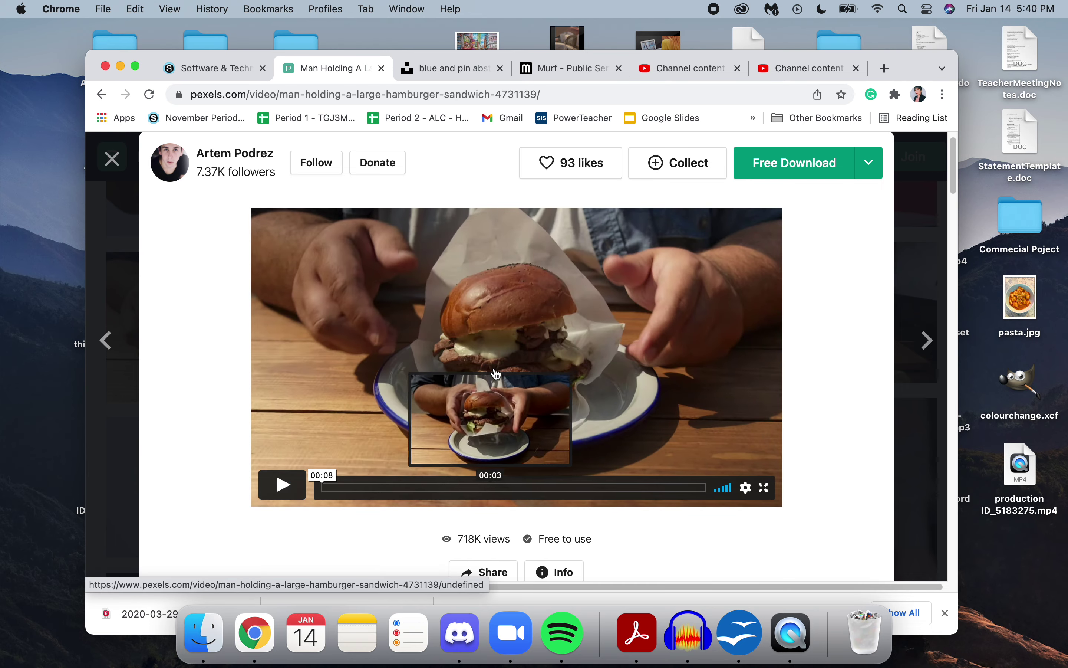
pyautogui.click(283, 484)
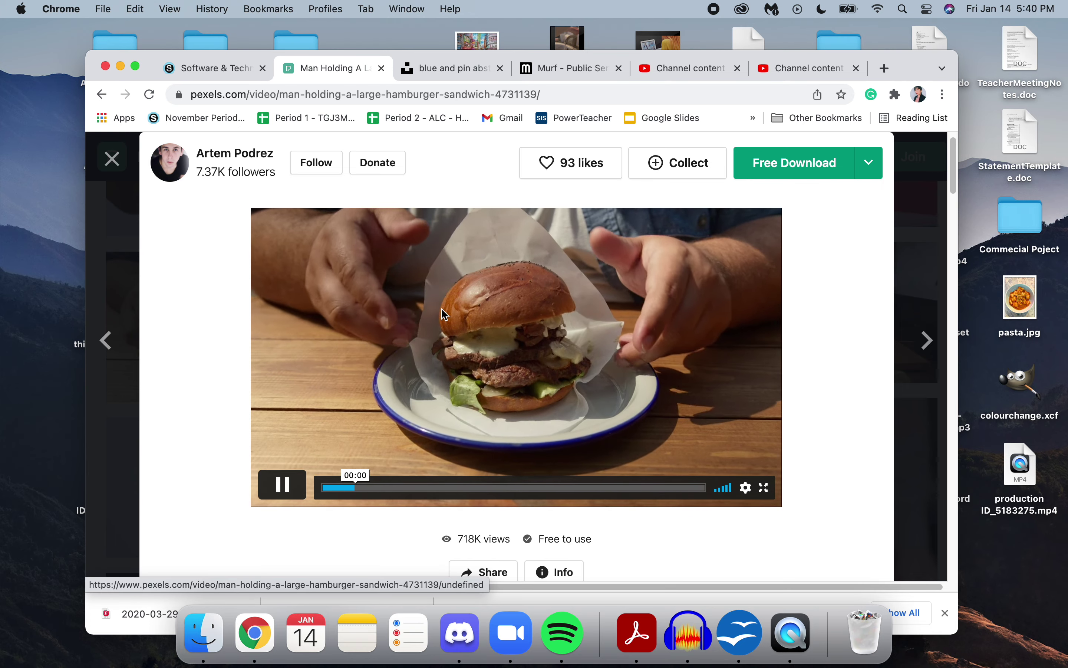
pyautogui.click(869, 163)
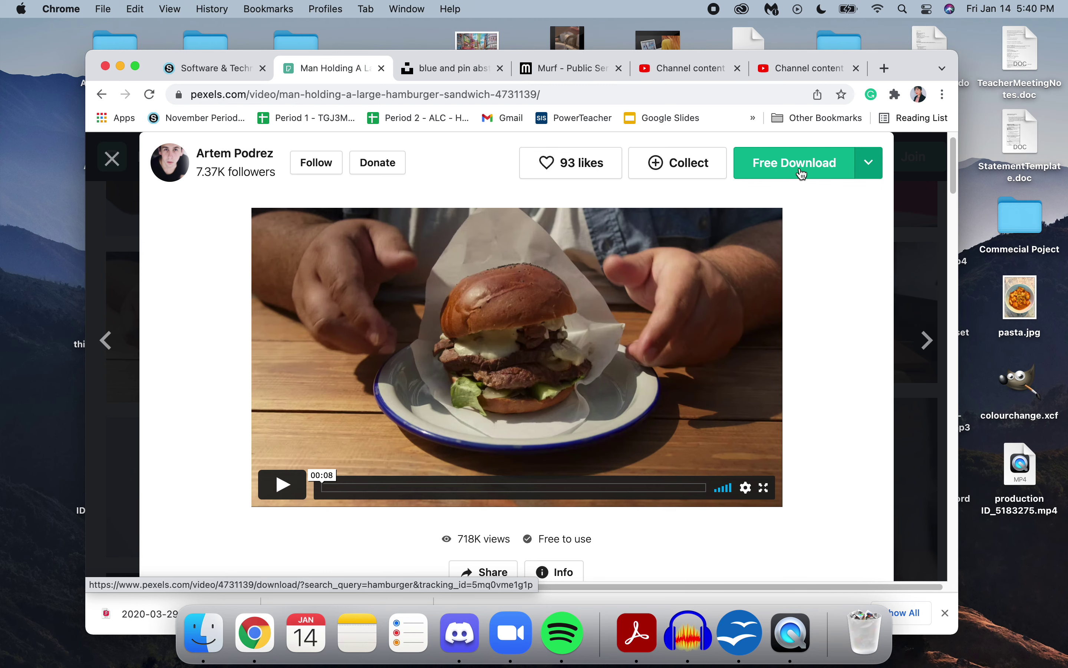
# Step: Go back to the course's software list, open the Murf AI website from its link, and enter its studio
pyautogui.click(227, 70)
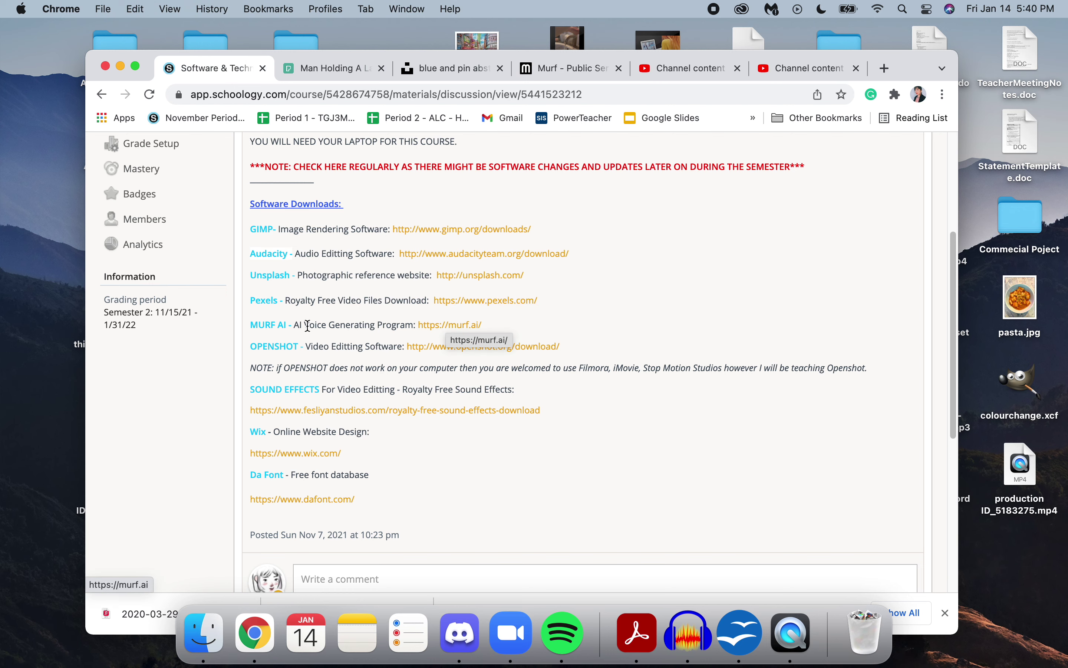
pyautogui.click(439, 324)
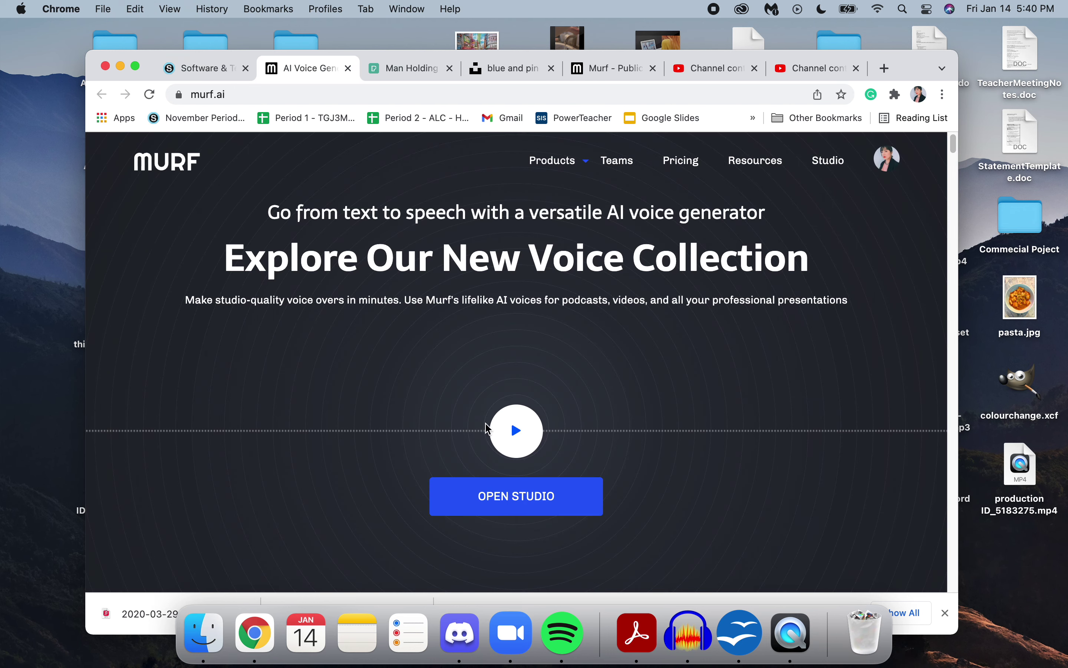
pyautogui.click(486, 494)
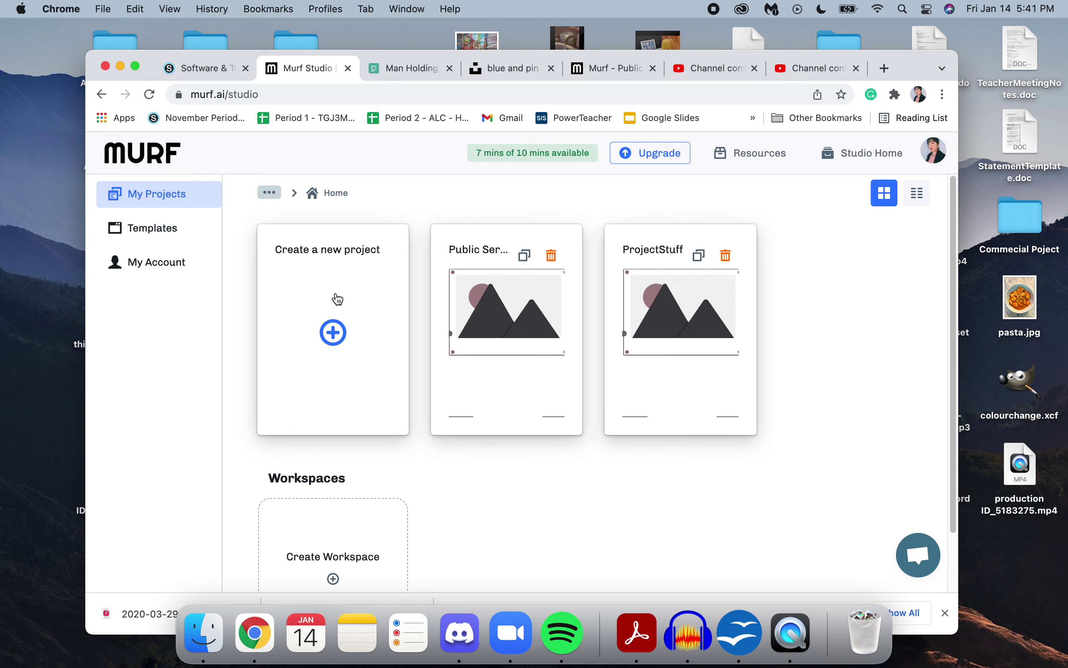
# Step: Open the Public Service Announcement project in Murf Studio and look through its script blocks
pyautogui.click(500, 292)
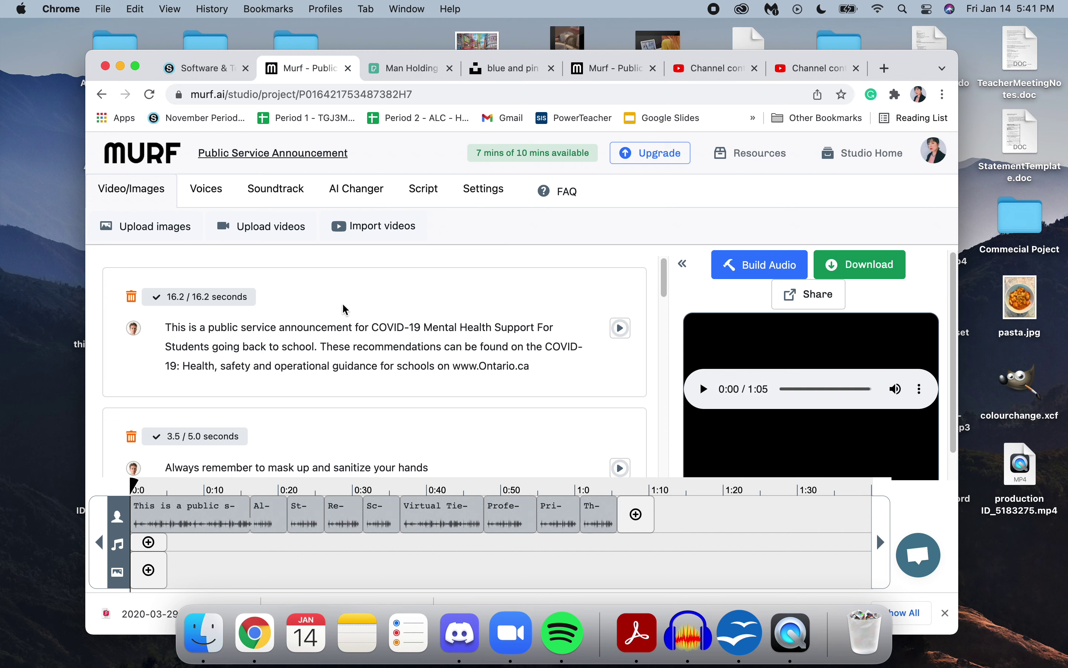
pyautogui.scroll(-2, 392, 344)
pyautogui.scroll(-10, 392, 344)
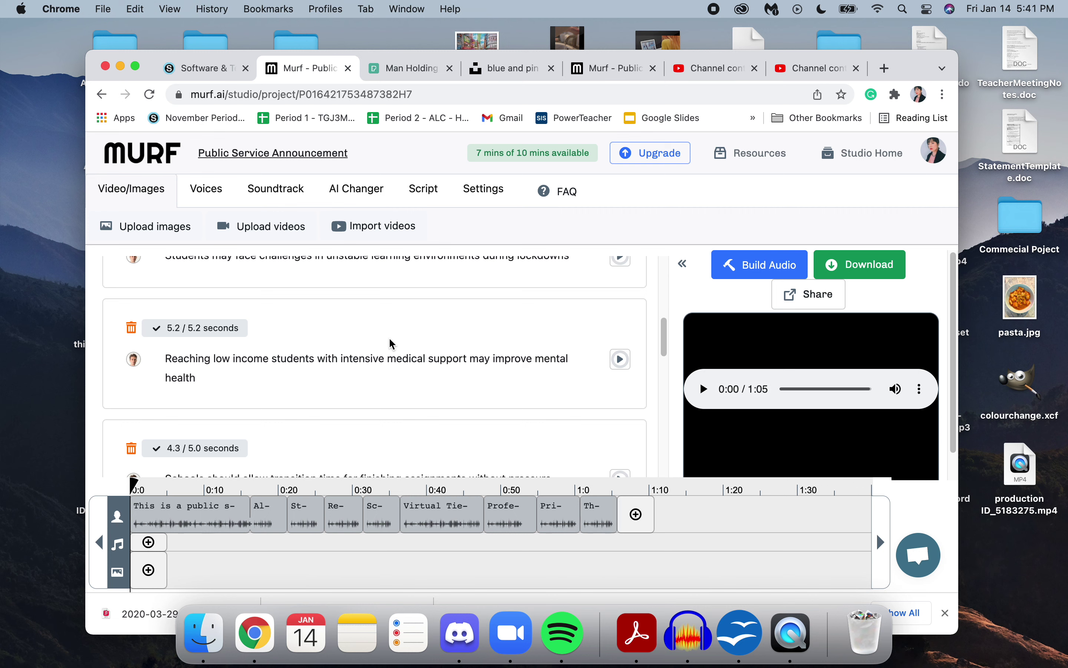
pyautogui.scroll(1, 393, 343)
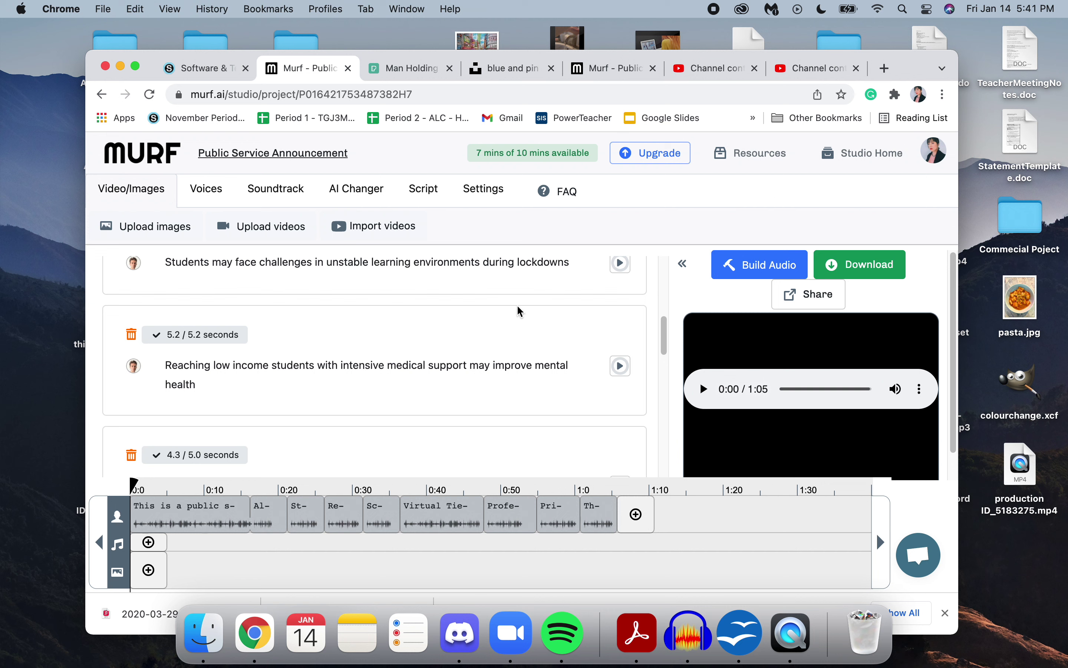
pyautogui.scroll(-1, 432, 340)
pyautogui.scroll(2, 435, 339)
pyautogui.scroll(5, 435, 339)
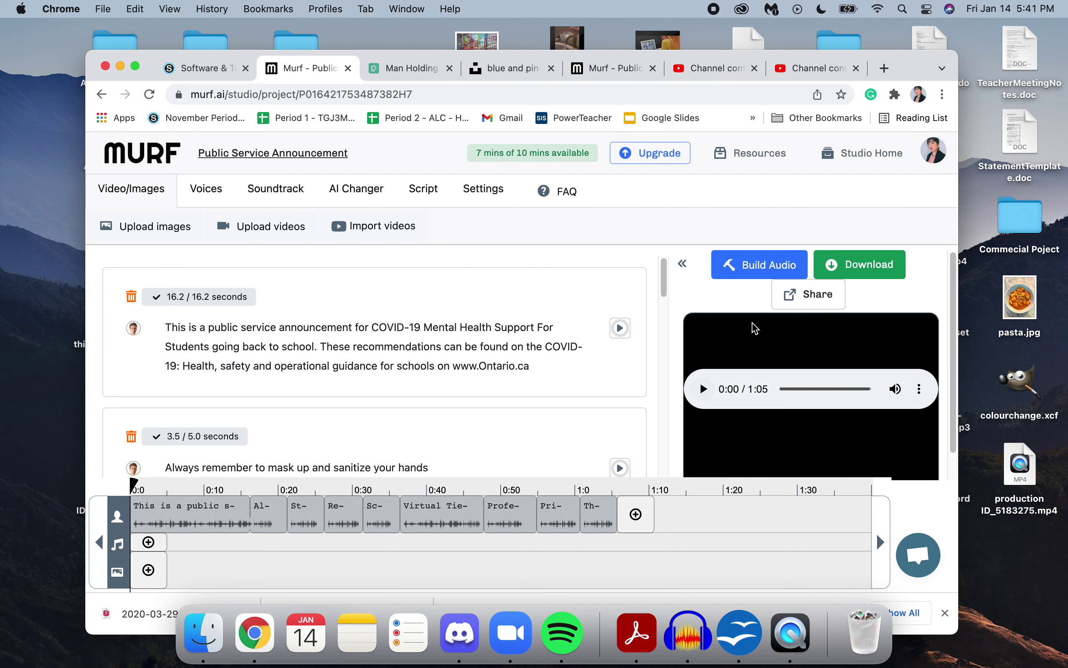
# Step: Play the opening of the Public Service Announcement's generated audio and pause it
pyautogui.click(706, 392)
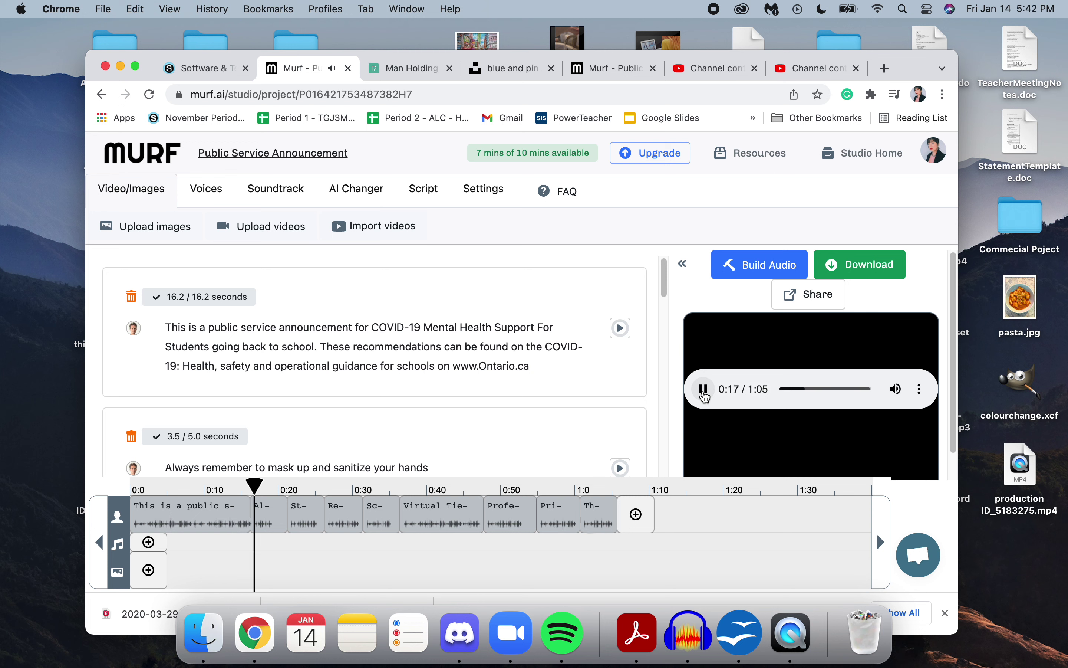
pyautogui.click(704, 390)
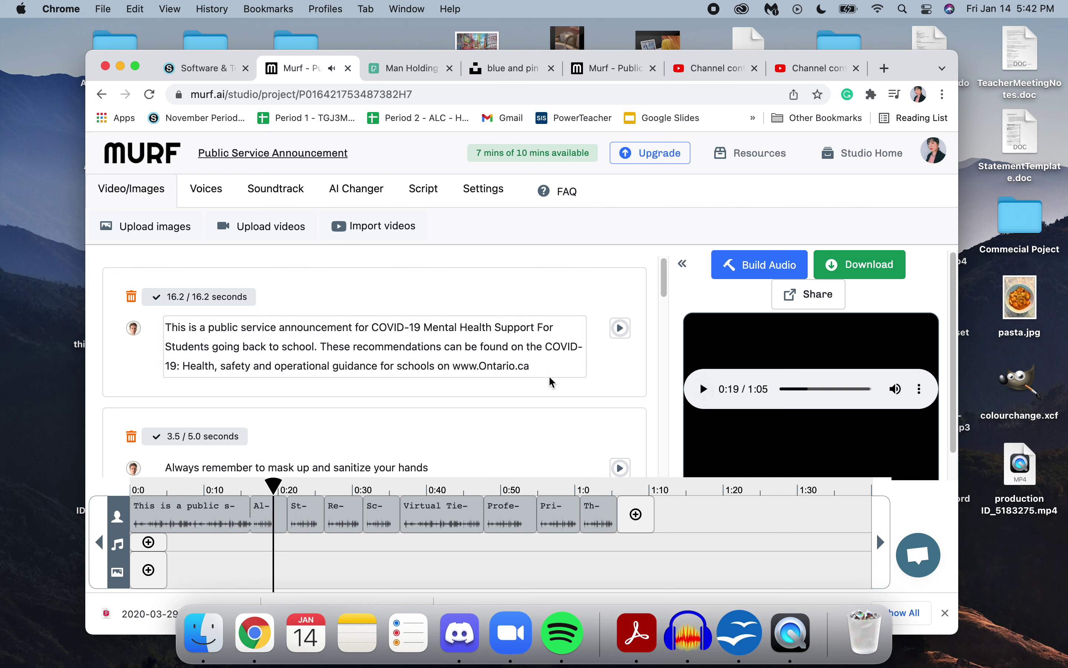
# Step: Copy the full text of the first script block, then deselect it
pyautogui.scroll(-1, 552, 381)
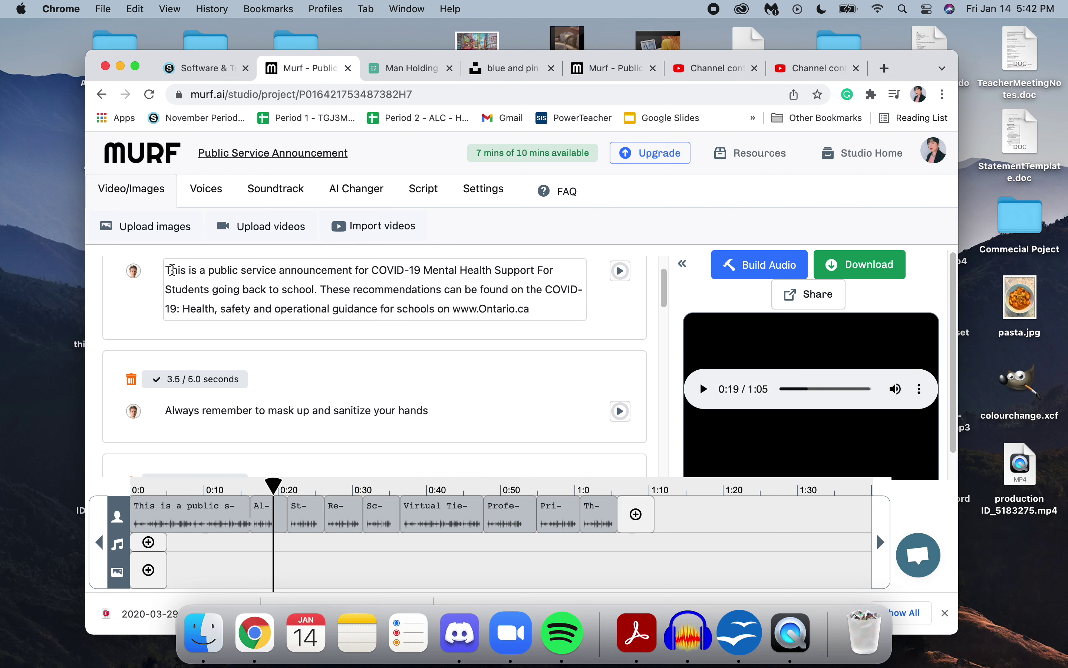
pyautogui.moveTo(167, 270); pyautogui.dragTo(428, 315)
pyautogui.click(206, 287)
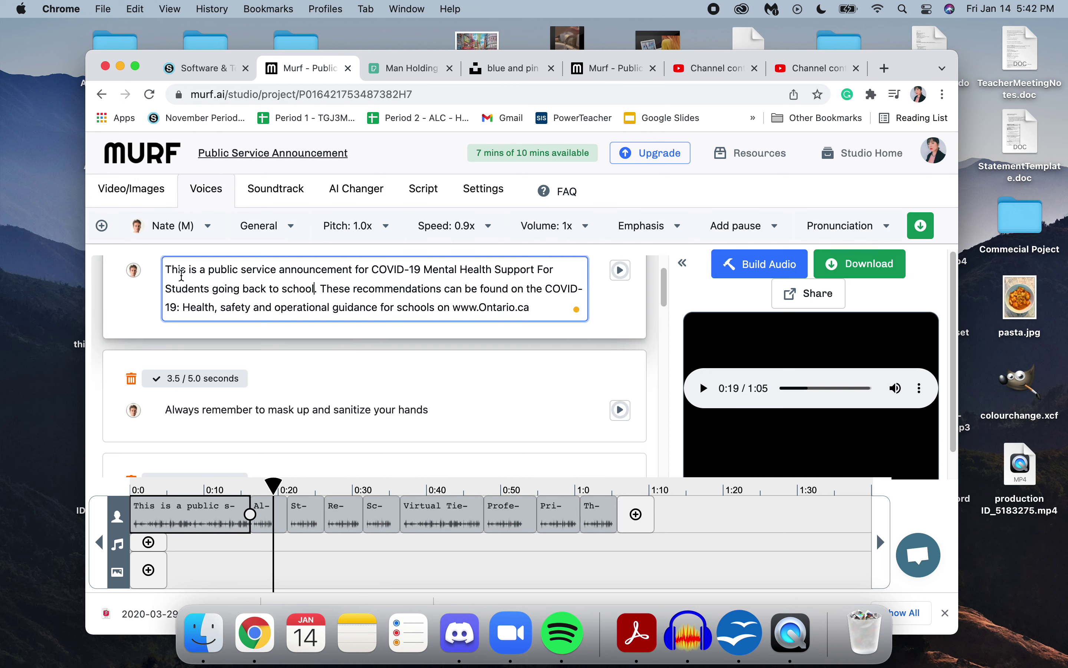
pyautogui.moveTo(172, 269)
pyautogui.mouseDown()
pyautogui.moveTo(565, 351)
pyautogui.moveTo(175, 272)
pyautogui.mouseUp()
pyautogui.click(546, 319)
pyautogui.rightClick(239, 332)
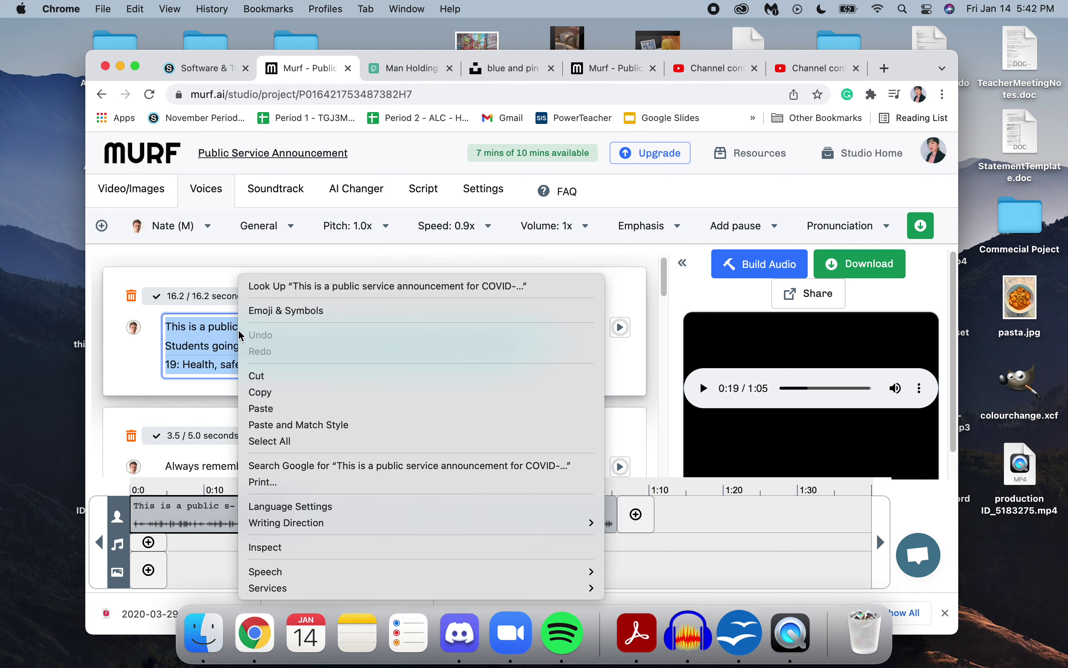
pyautogui.click(293, 393)
pyautogui.click(502, 424)
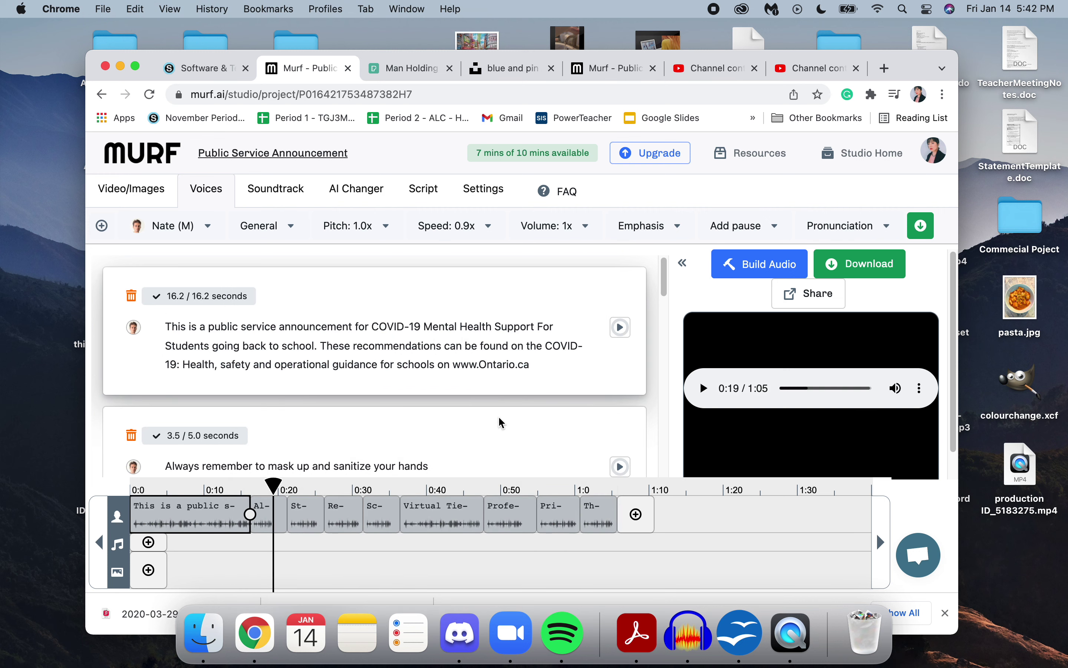
# Step: Switch to OpenOffice, try starting a new text document, and close its window
pyautogui.click(744, 626)
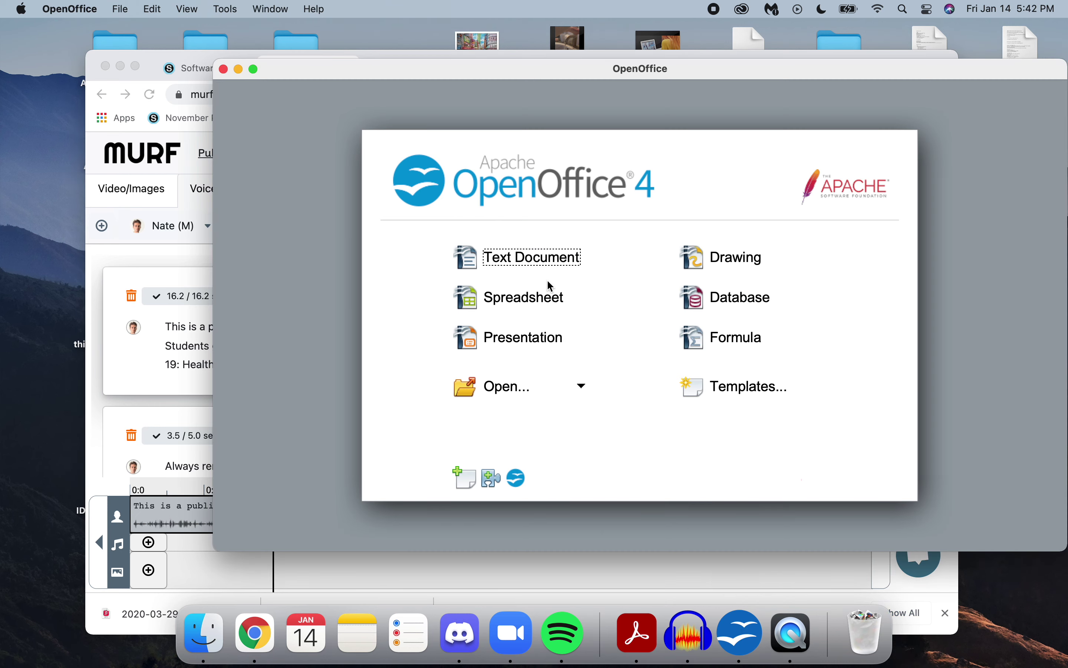
pyautogui.click(552, 259)
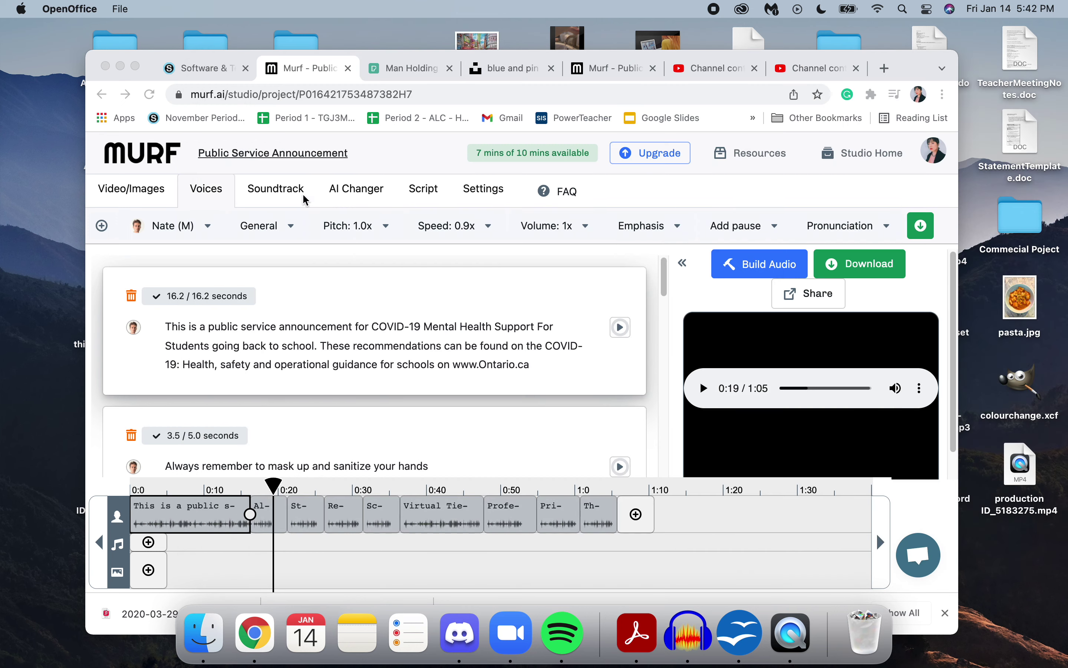
pyautogui.click(224, 69)
# Step: Go back to the course's software list and open the Audacity download page from its link
pyautogui.scroll(-10, 415, 397)
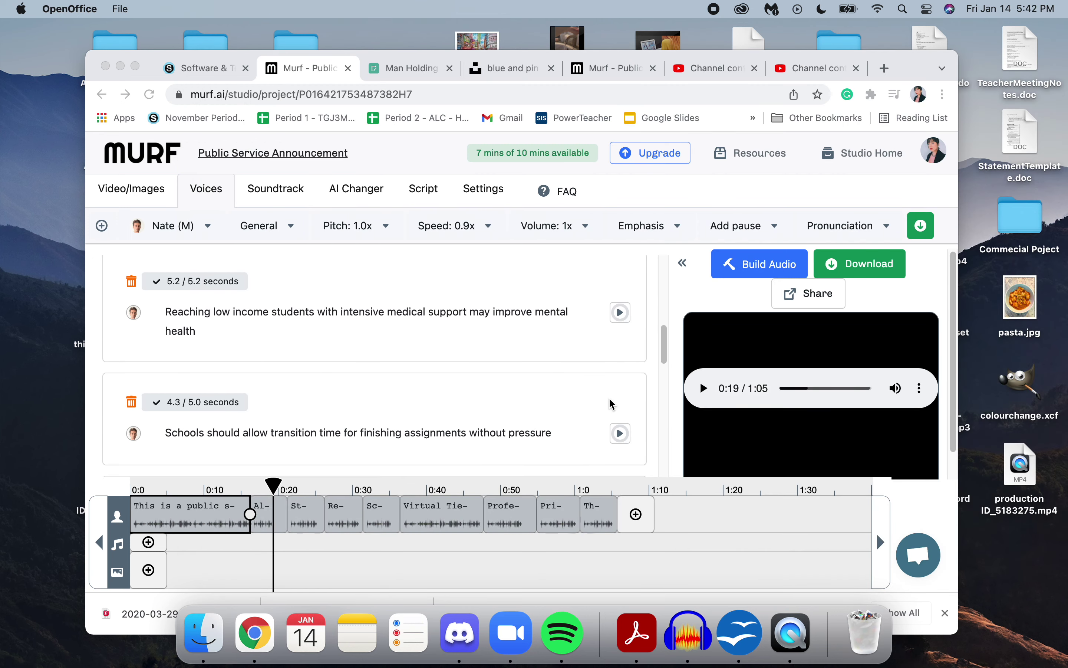
pyautogui.scroll(-1, 318, 349)
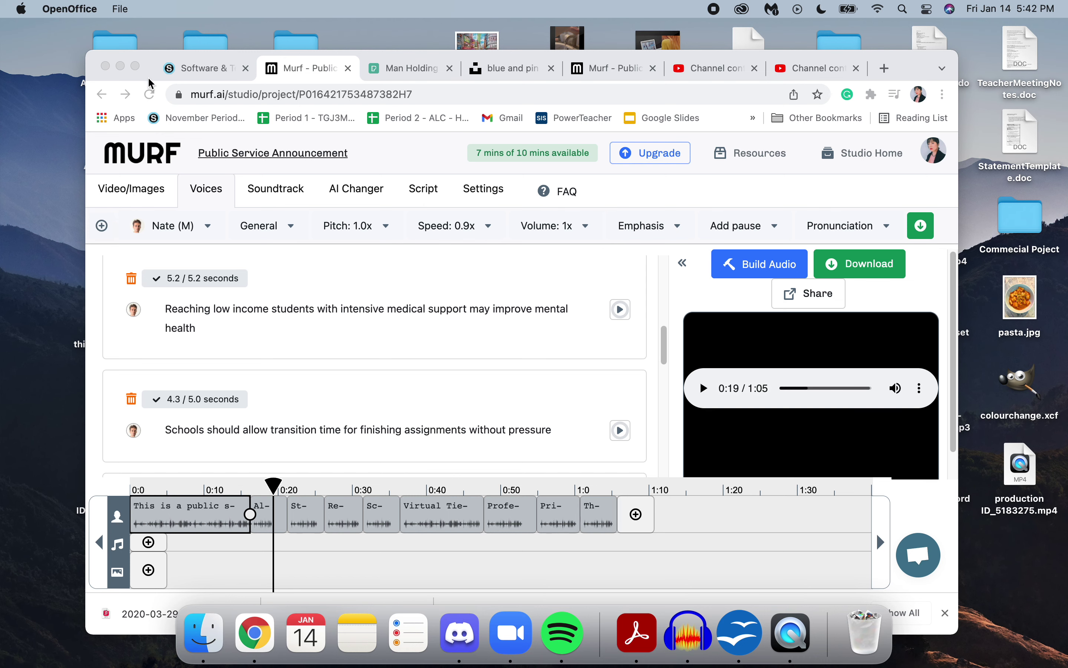
pyautogui.click(168, 76)
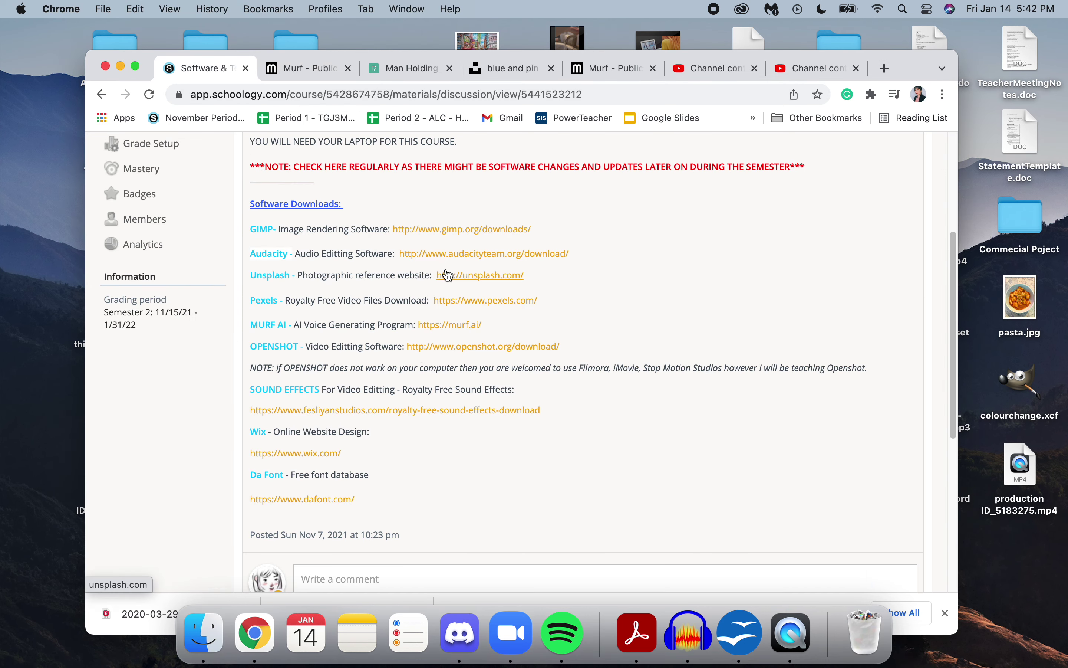
pyautogui.click(448, 255)
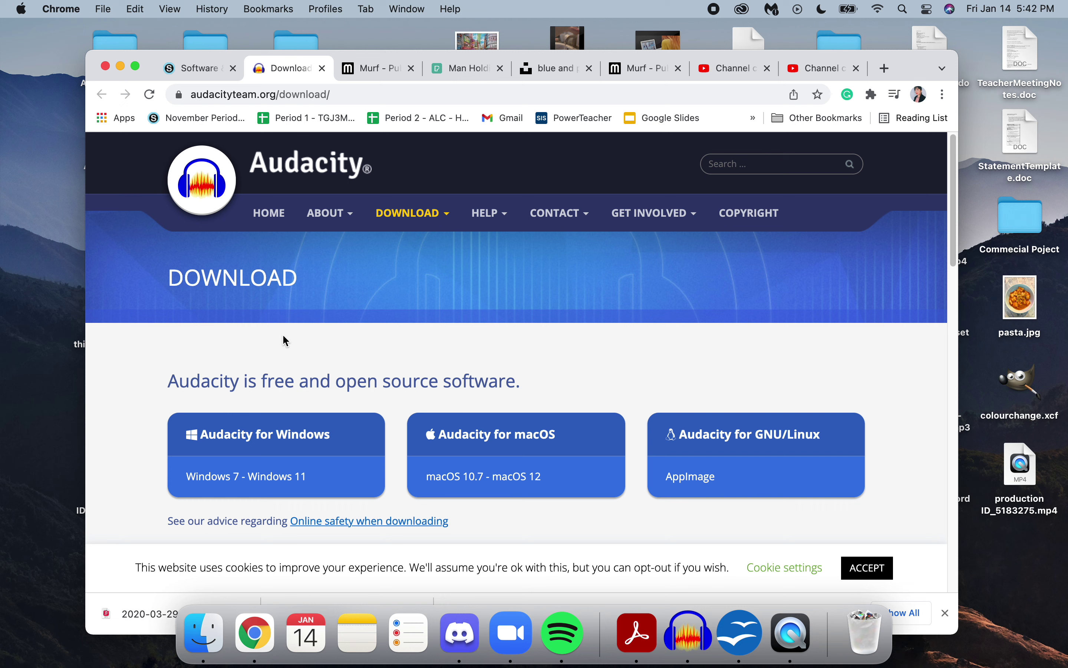
pyautogui.moveTo(314, 208)
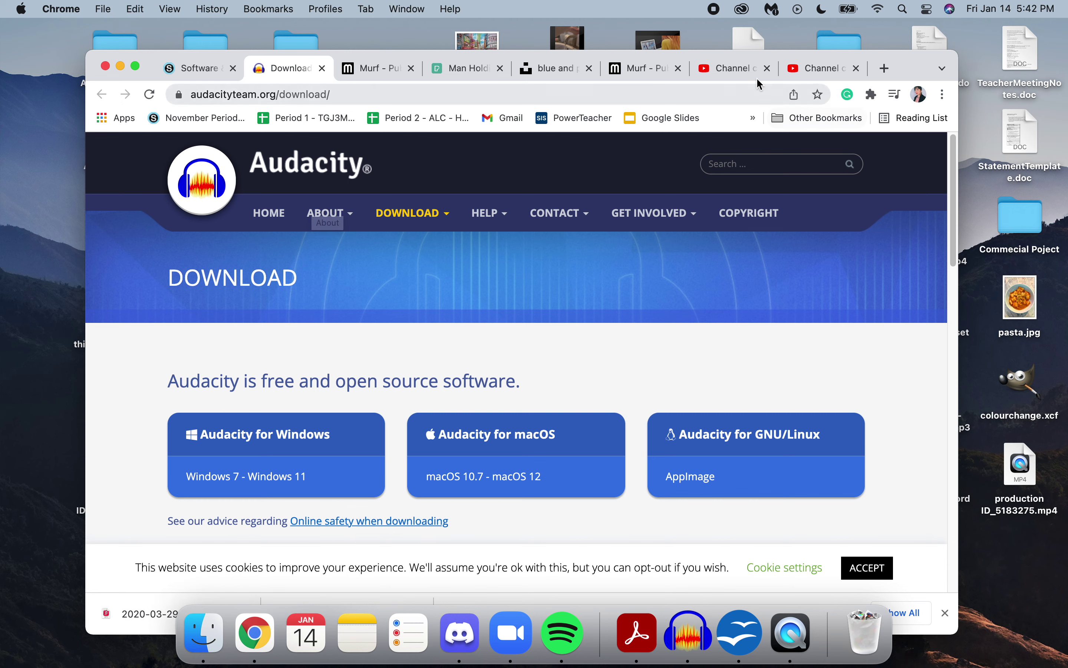
# Step: Close the duplicate YouTube Studio channel page and the Audacity download page
pyautogui.click(724, 70)
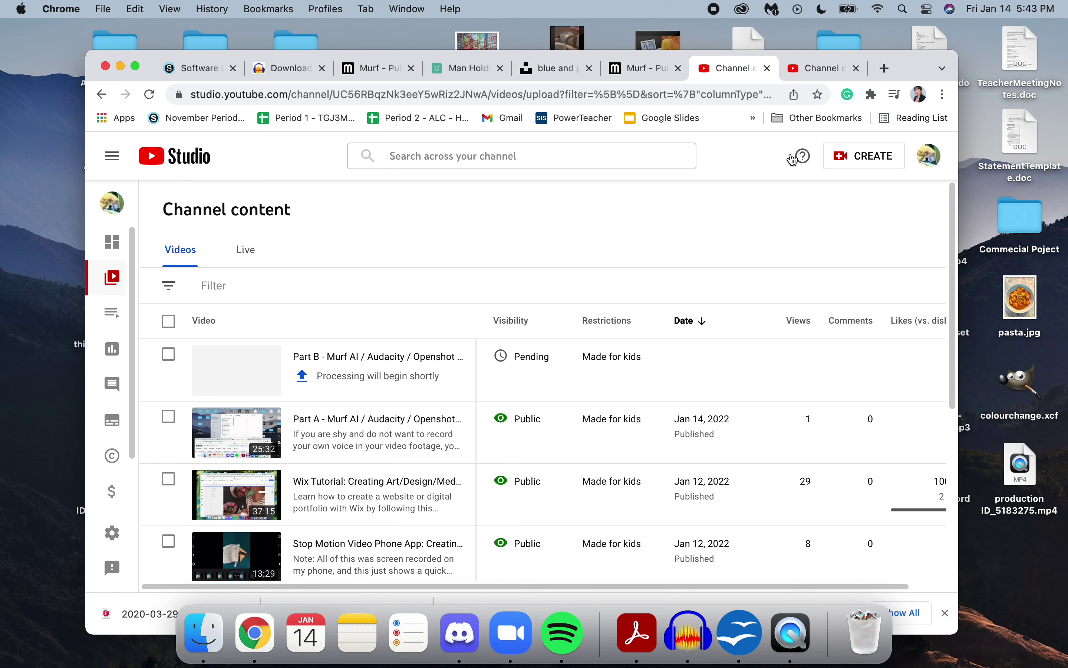
pyautogui.click(769, 69)
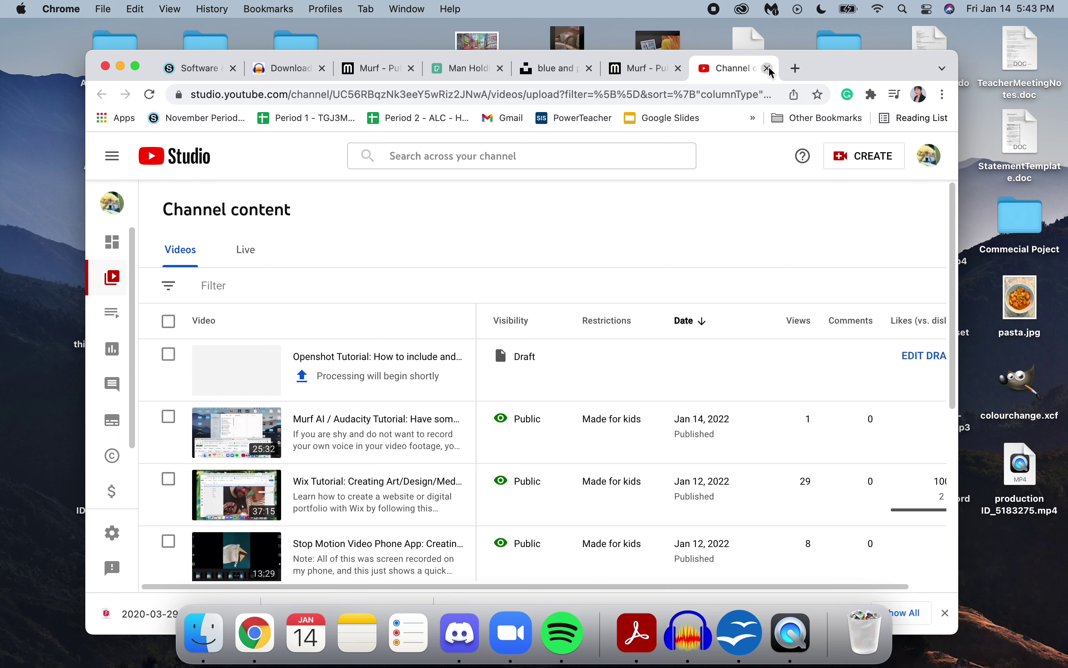
pyautogui.click(266, 70)
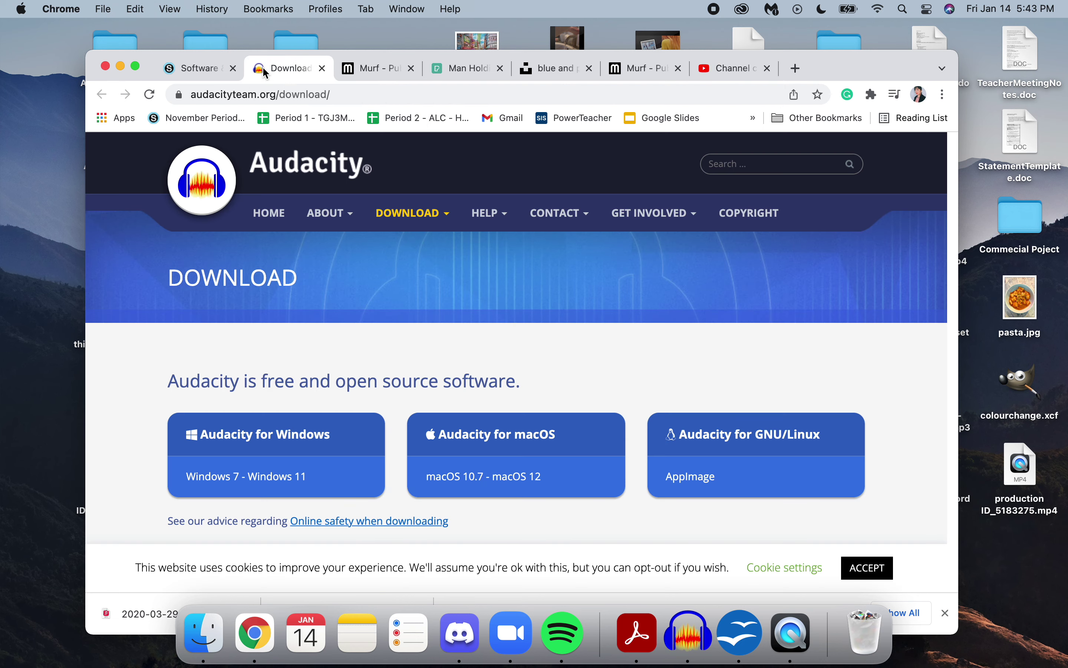
pyautogui.click(323, 68)
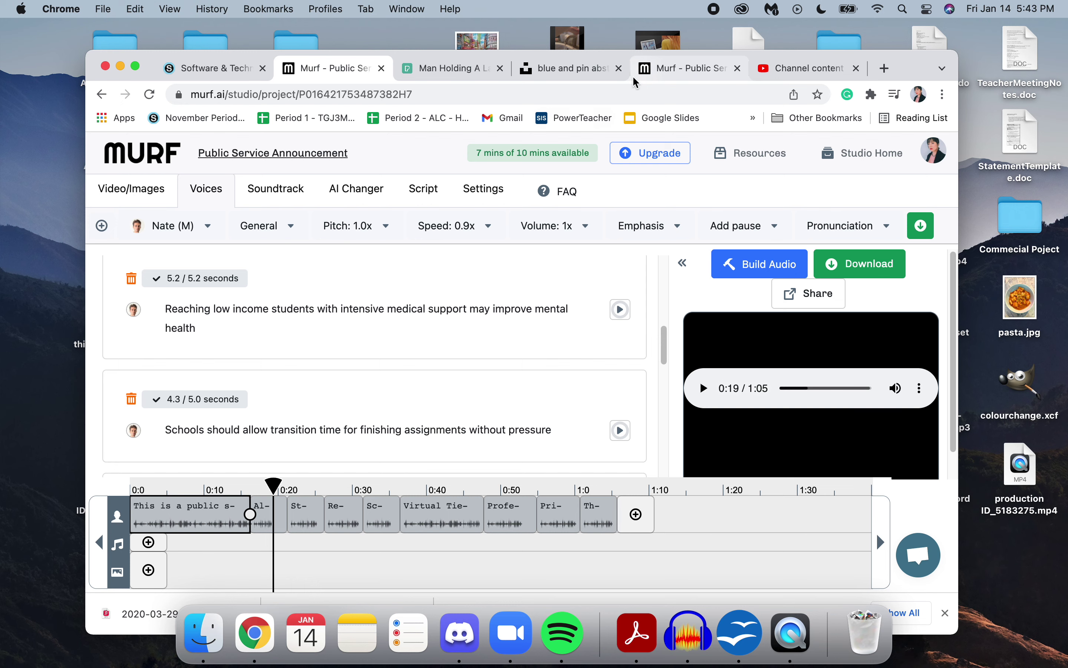
# Step: Return to the course's software list, highlight the OpenShot entry, and look over the resources below it
pyautogui.click(234, 73)
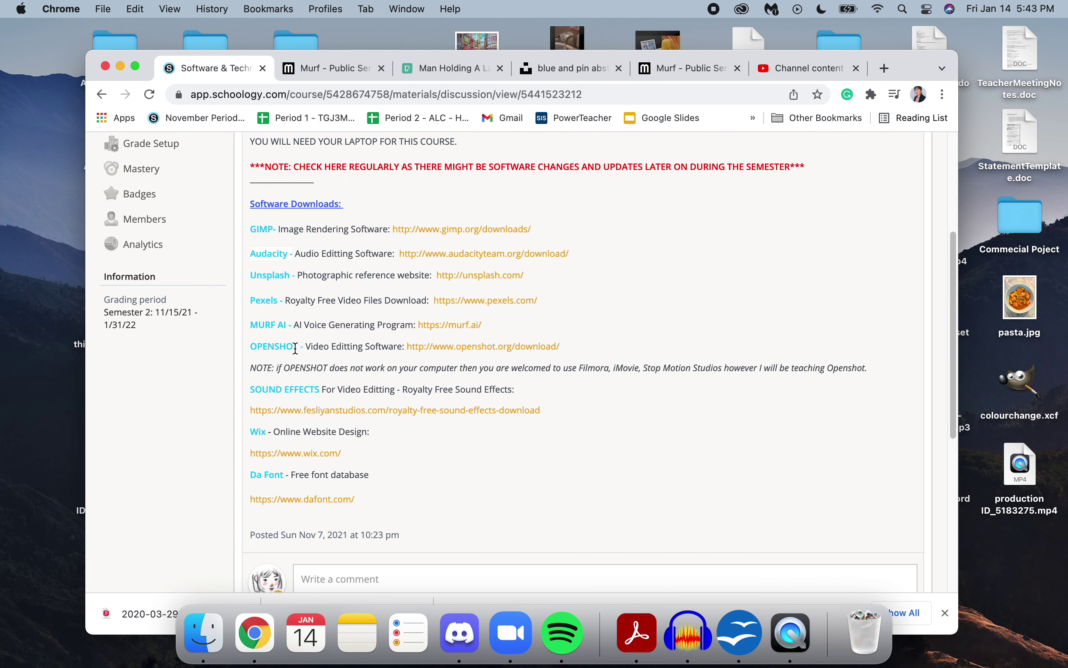
pyautogui.moveTo(250, 349); pyautogui.dragTo(616, 357)
pyautogui.click(613, 352)
pyautogui.scroll(-5, 620, 293)
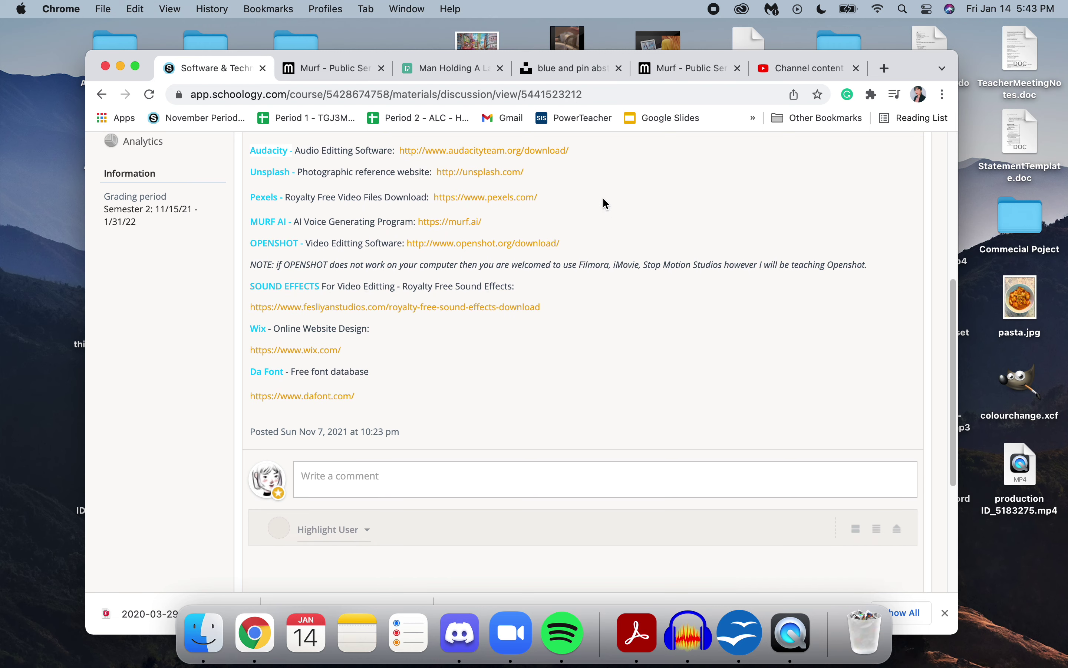
# Step: Return to Pexels and close the open hamburger video to get back to its search results
pyautogui.click(451, 69)
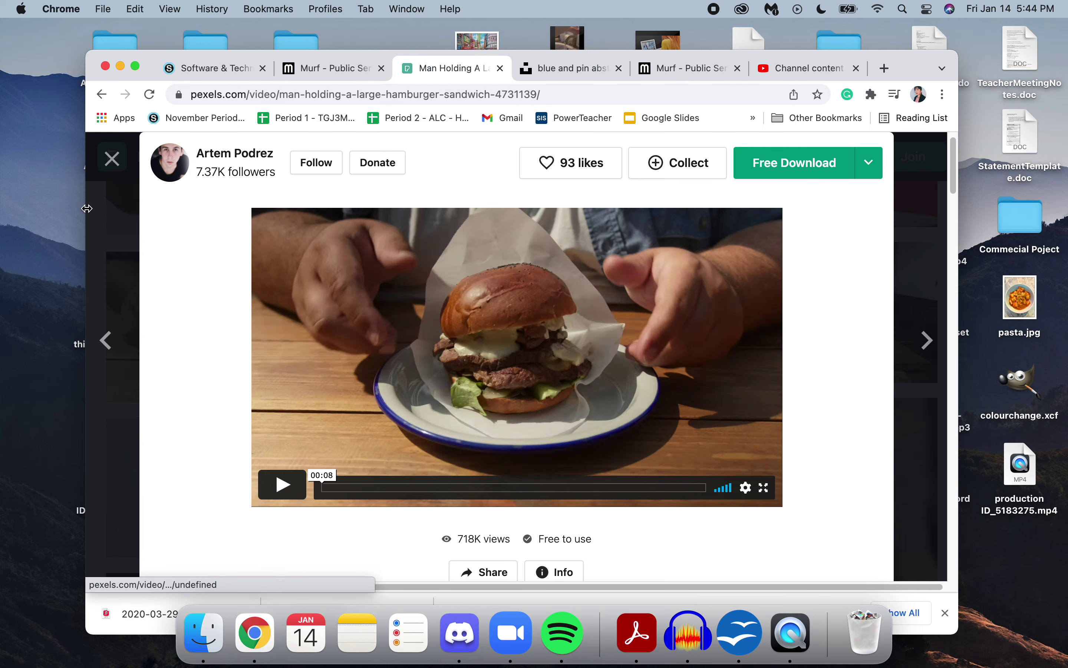
pyautogui.click(112, 158)
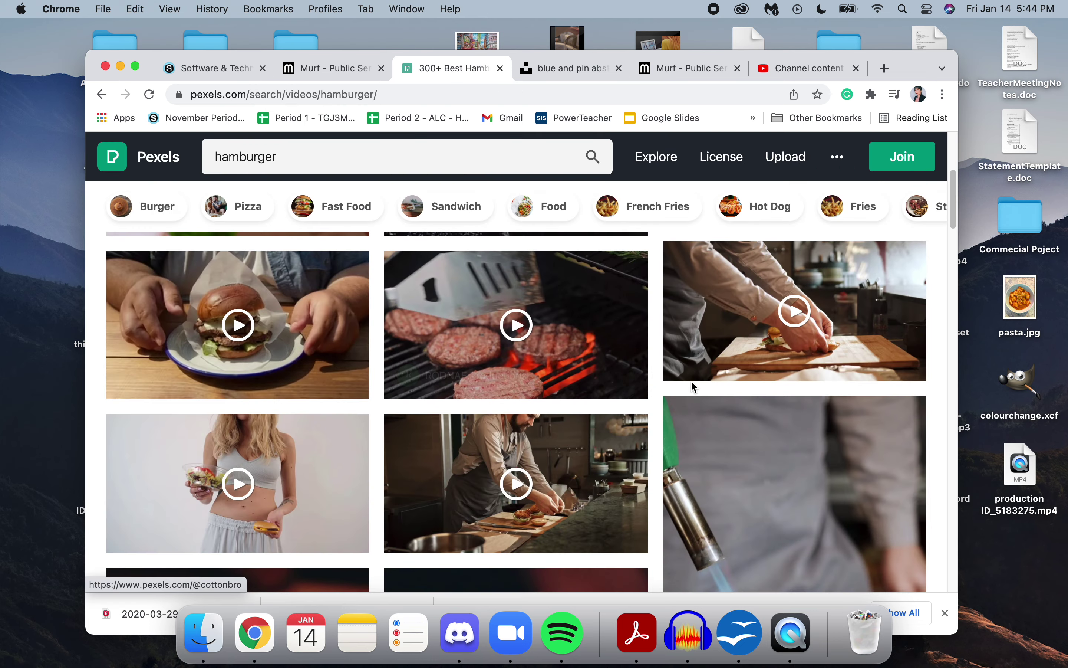
pyautogui.moveTo(700, 381)
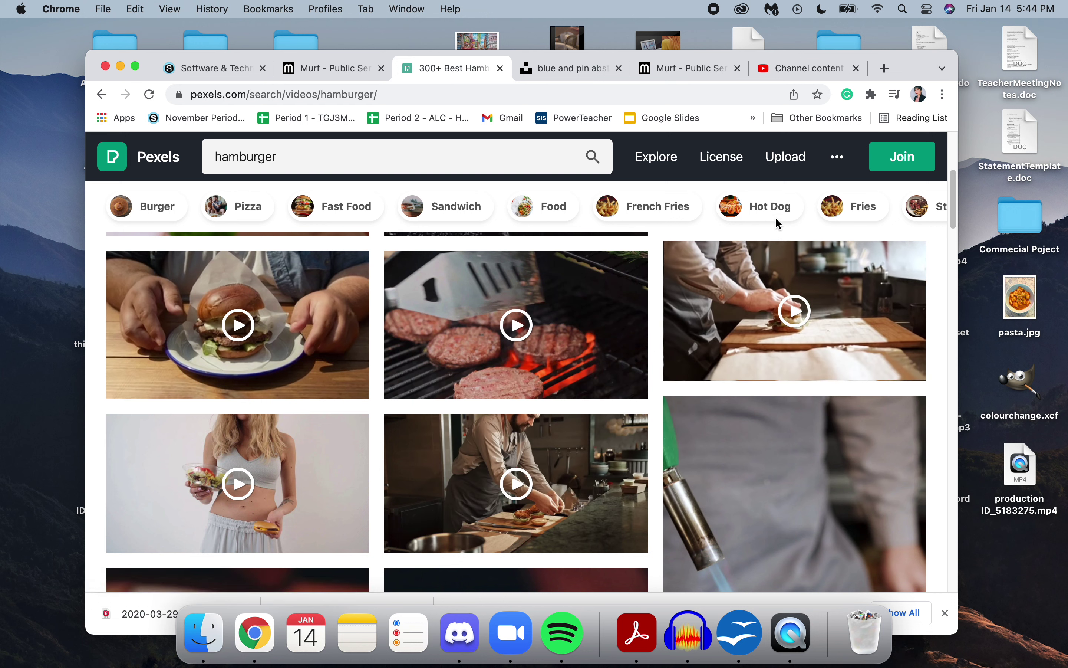
# Step: Search the Pexels videos for "girl painting" and browse the results
pyautogui.click(452, 163)
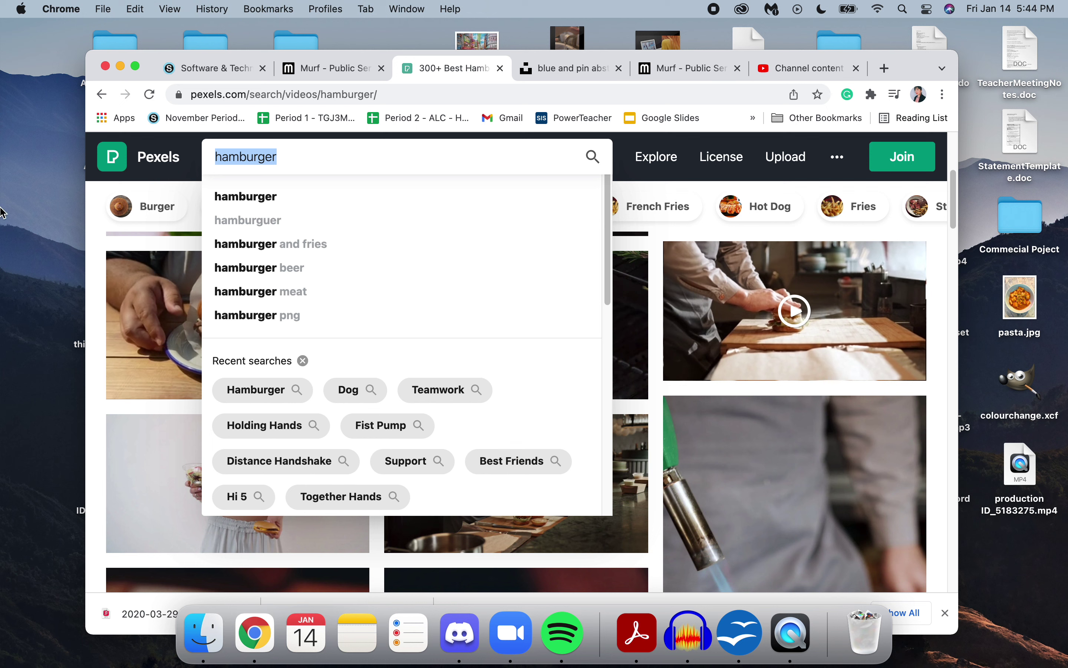
pyautogui.write('girl pa')
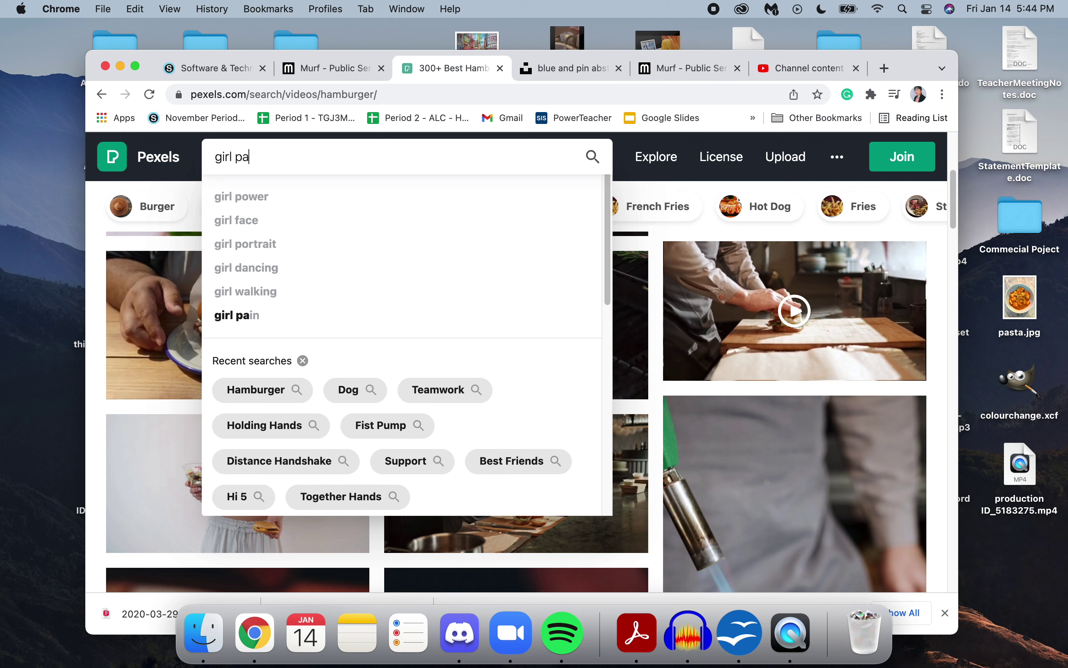
pyautogui.write('inting')
pyautogui.press('Return')
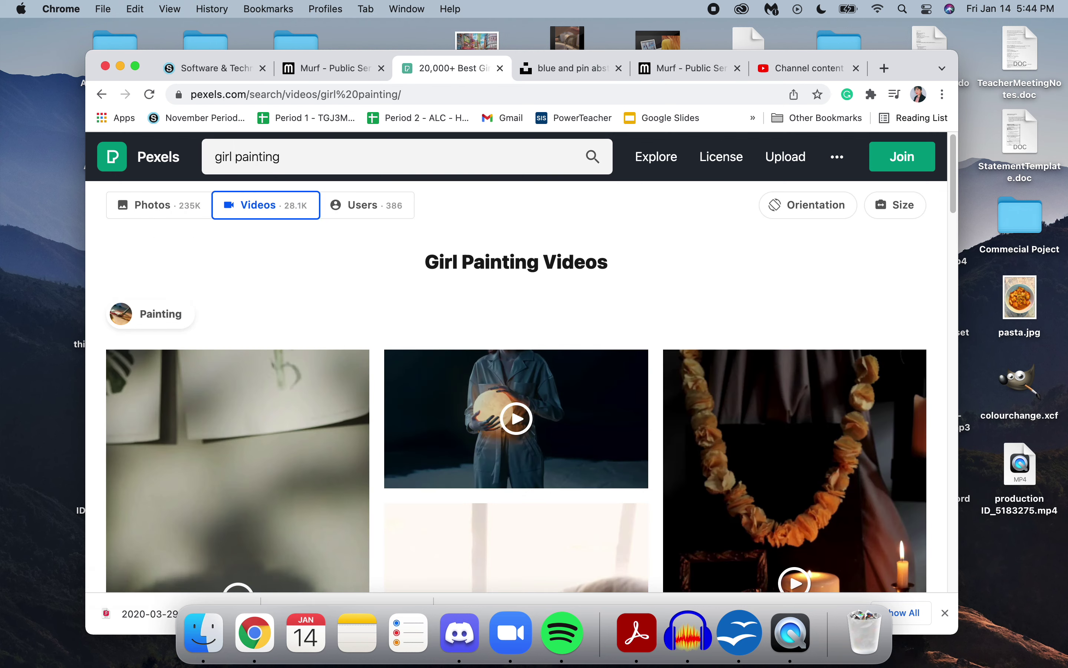
pyautogui.scroll(-15, 188, 347)
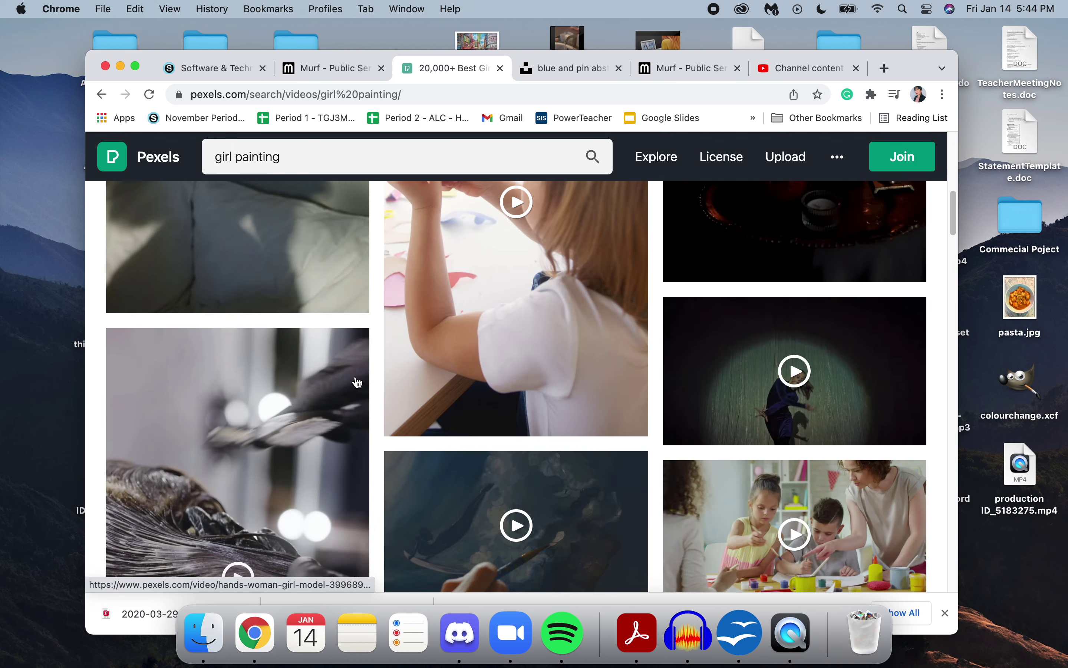
pyautogui.scroll(-10, 357, 382)
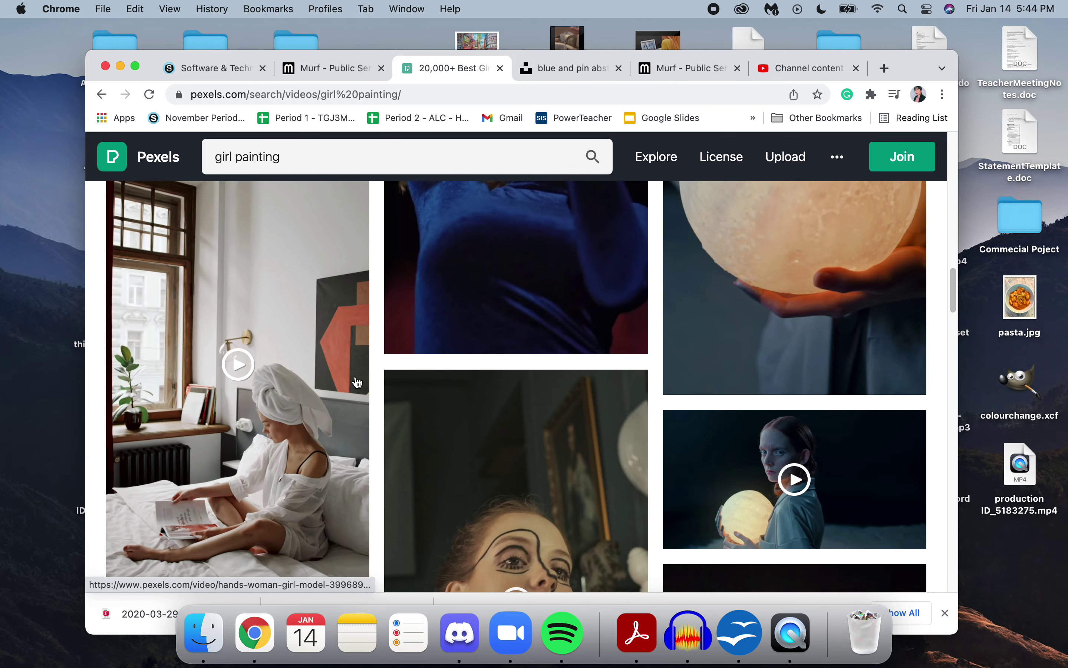
pyautogui.scroll(-10, 349, 283)
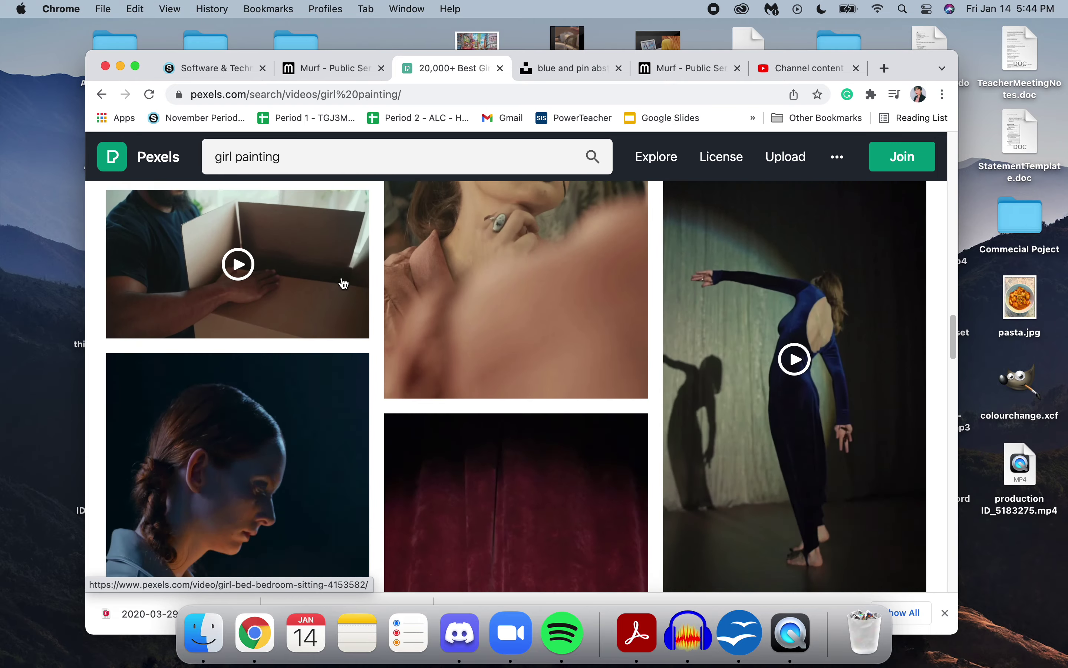
# Step: Search the Pexels videos for "artist" and browse the results
pyautogui.click(320, 154)
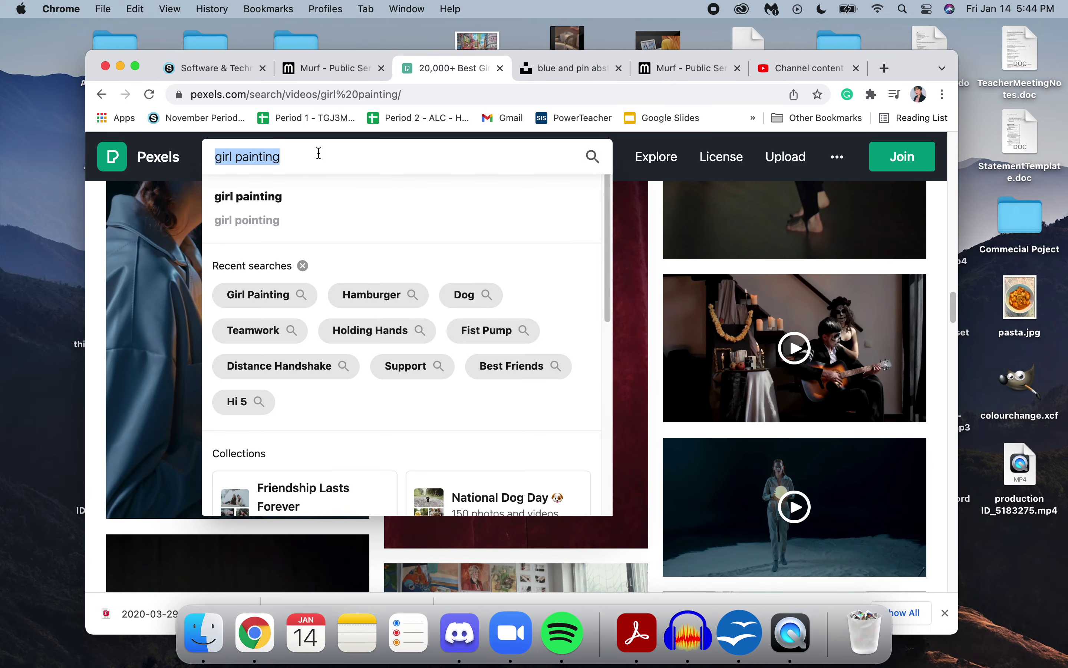
pyautogui.write('artist')
pyautogui.press('Return')
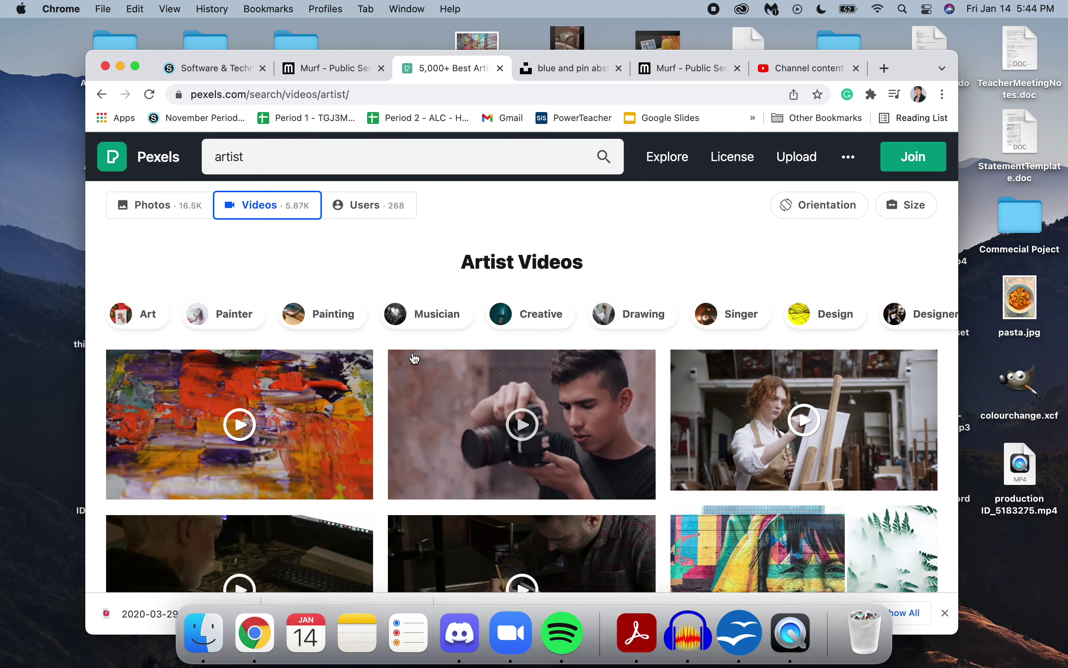
pyautogui.scroll(-8, 383, 454)
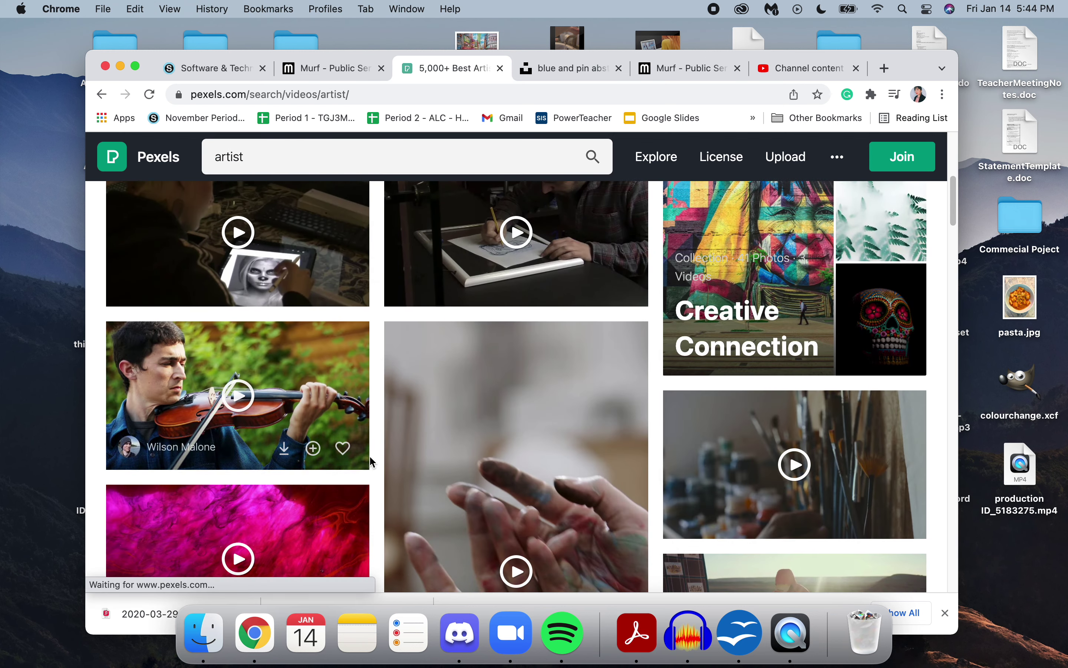
pyautogui.scroll(-8, 539, 402)
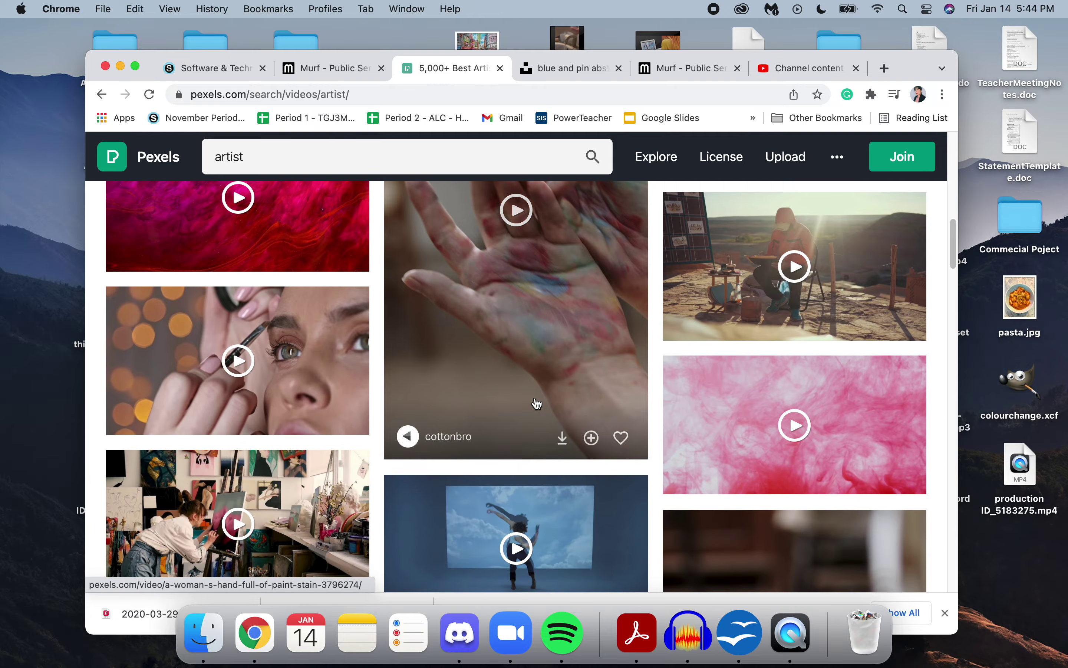
# Step: Open the video of a woman painting on her canvas, preview it, and download it for free
pyautogui.scroll(-6, 537, 403)
pyautogui.click(235, 260)
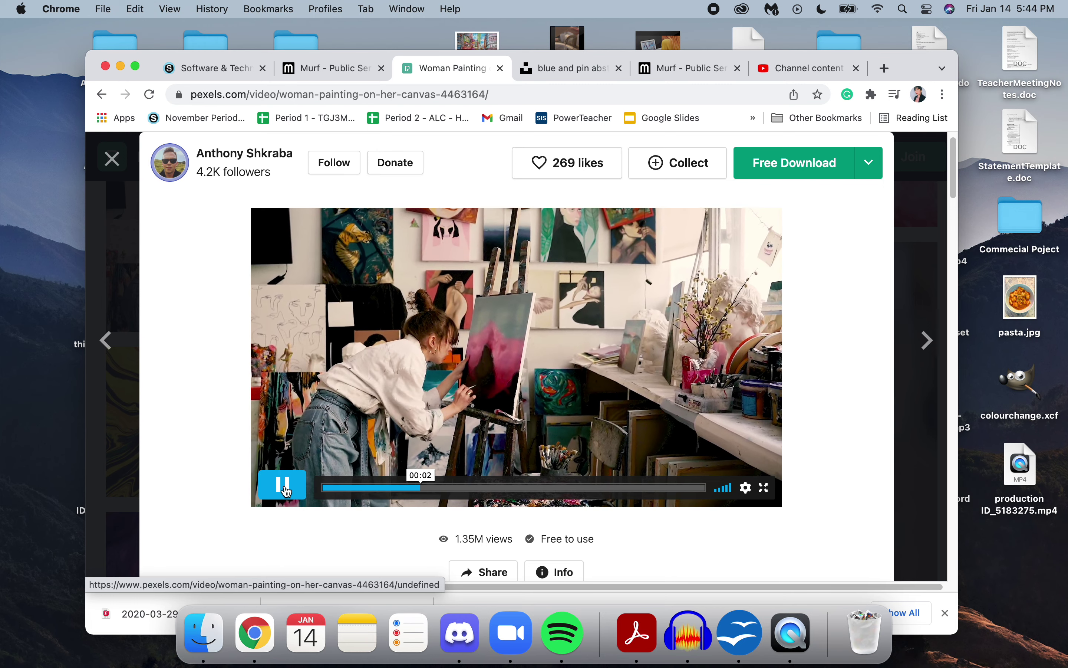
pyautogui.click(283, 486)
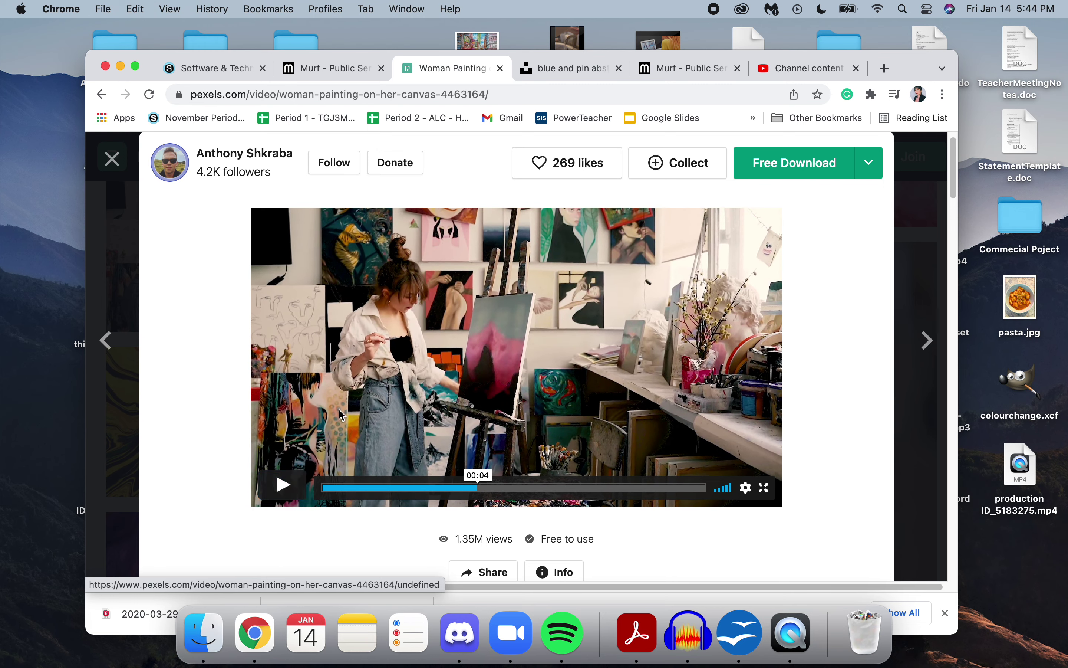
pyautogui.click(806, 164)
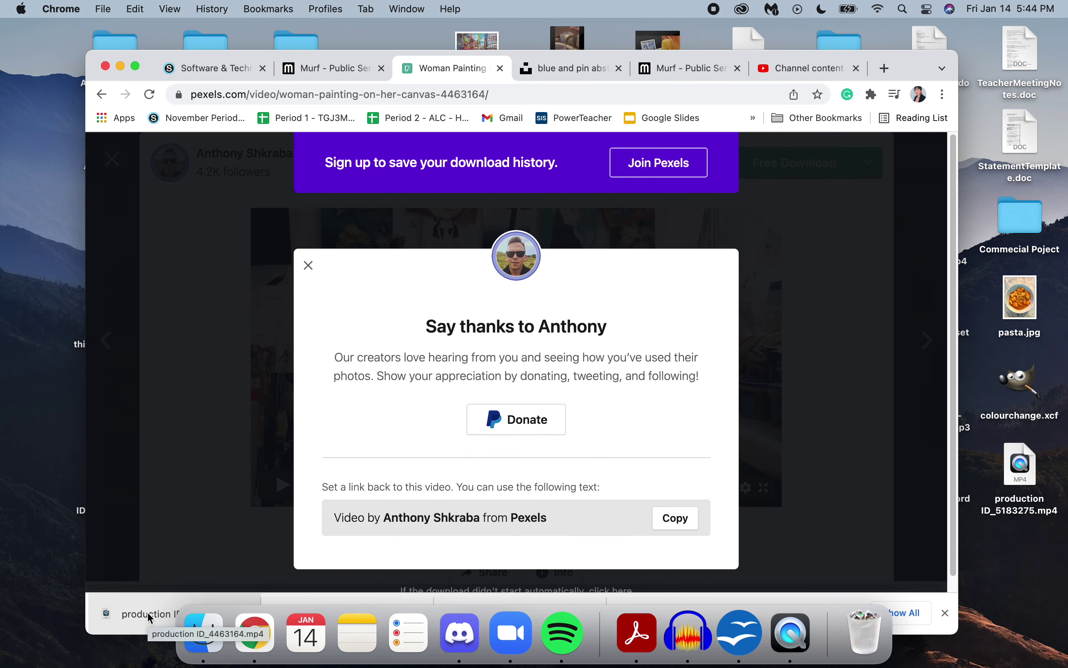
# Step: Save the downloaded video production ID_4463164.mp4 to the desktop and place it in the open area above PSAProjectFINAL.mp4
pyautogui.moveTo(128, 605); pyautogui.dragTo(44, 142)
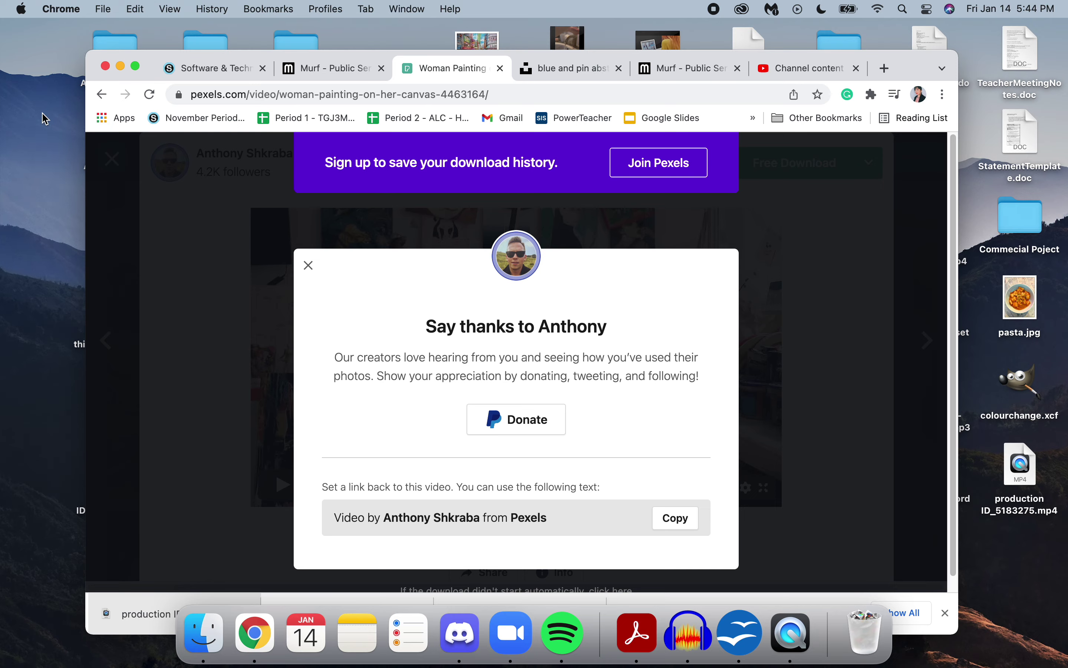
pyautogui.click(121, 64)
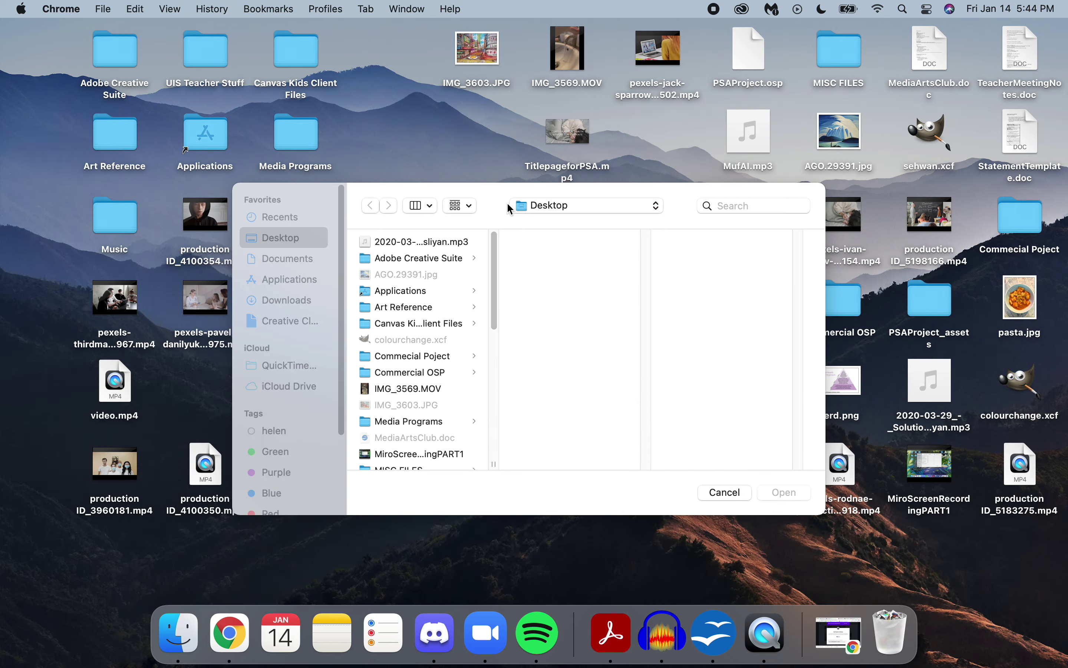
pyautogui.click(725, 493)
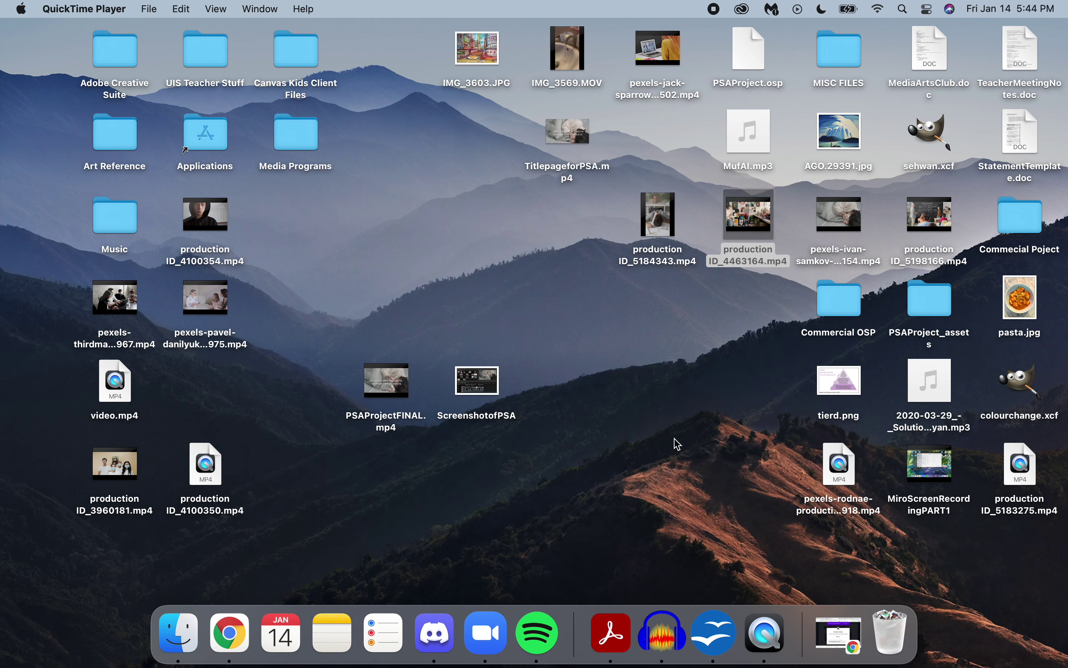
pyautogui.moveTo(774, 254); pyautogui.dragTo(417, 260)
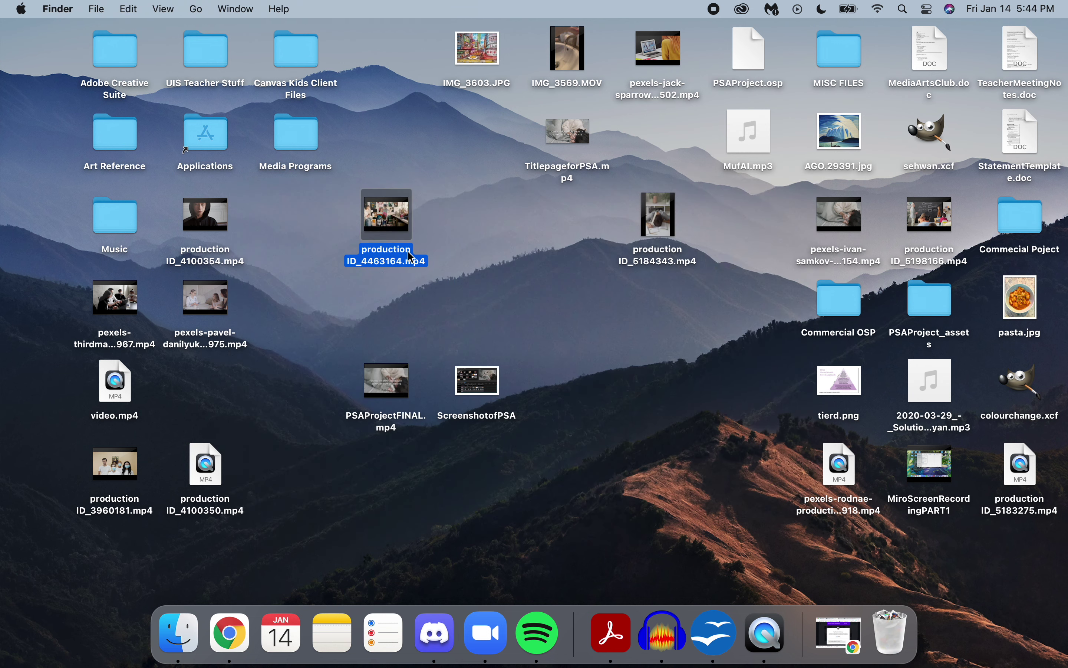
# Step: Open production ID_4463164.mp4 from the desktop, play a few seconds of it, and close it
pyautogui.doubleClick(397, 225)
pyautogui.click(548, 478)
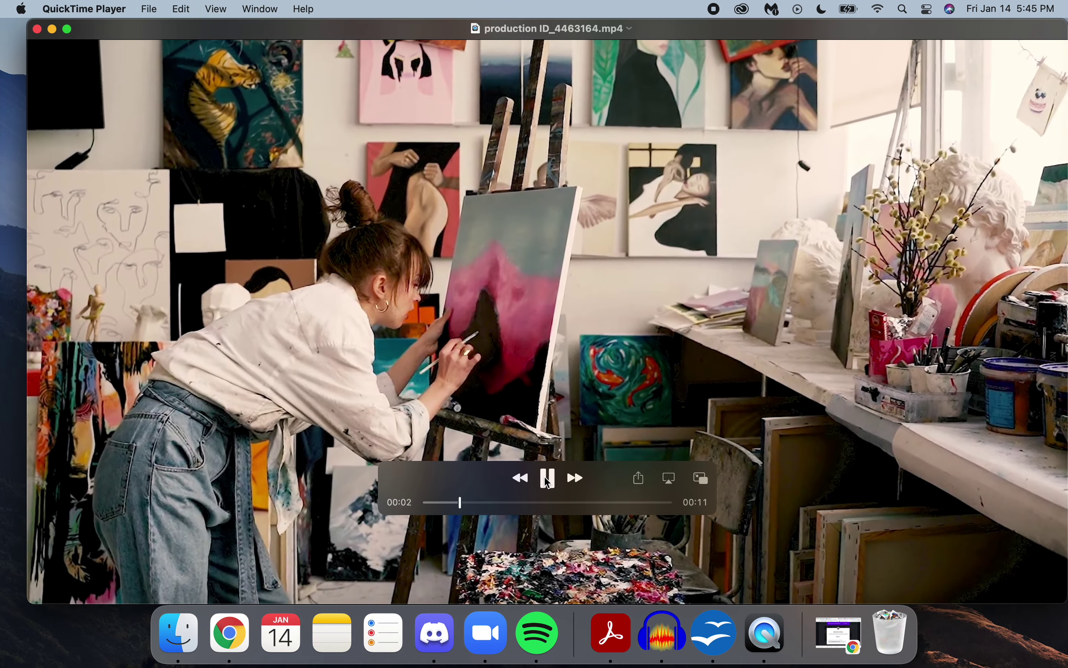
pyautogui.click(548, 475)
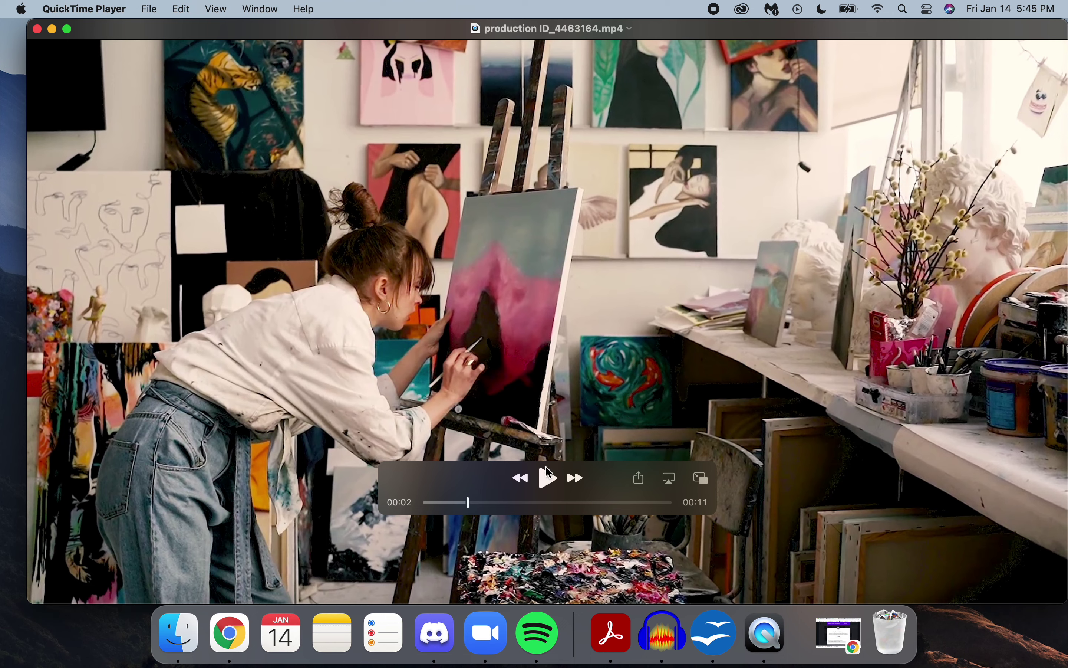
pyautogui.click(37, 29)
pyautogui.moveTo(488, 194); pyautogui.dragTo(344, 281)
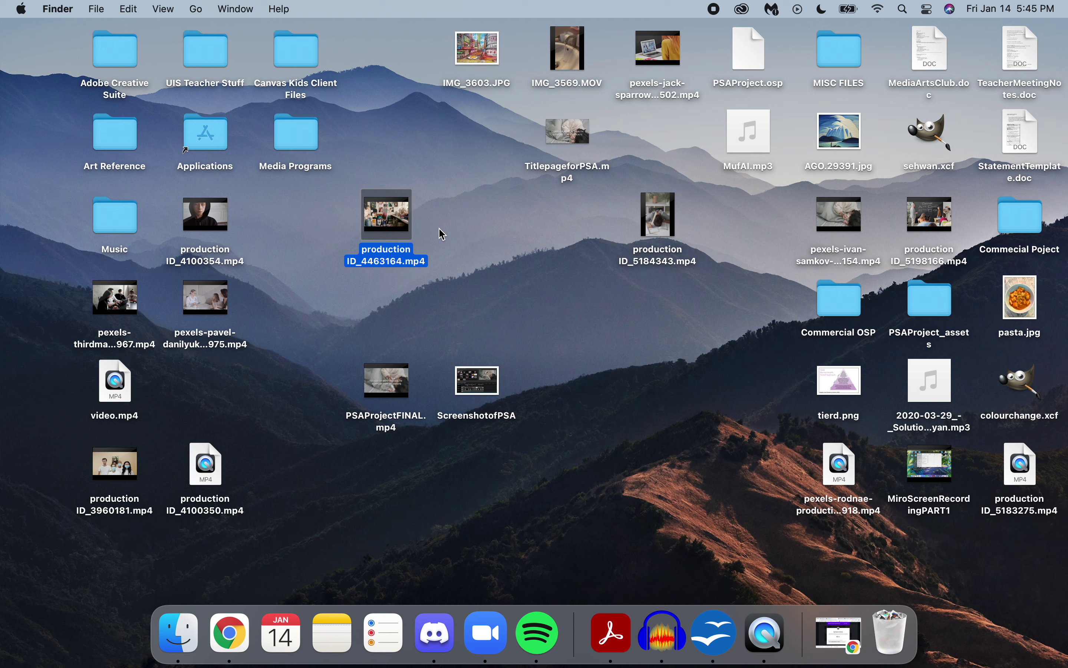
pyautogui.moveTo(396, 369)
pyautogui.click(448, 157)
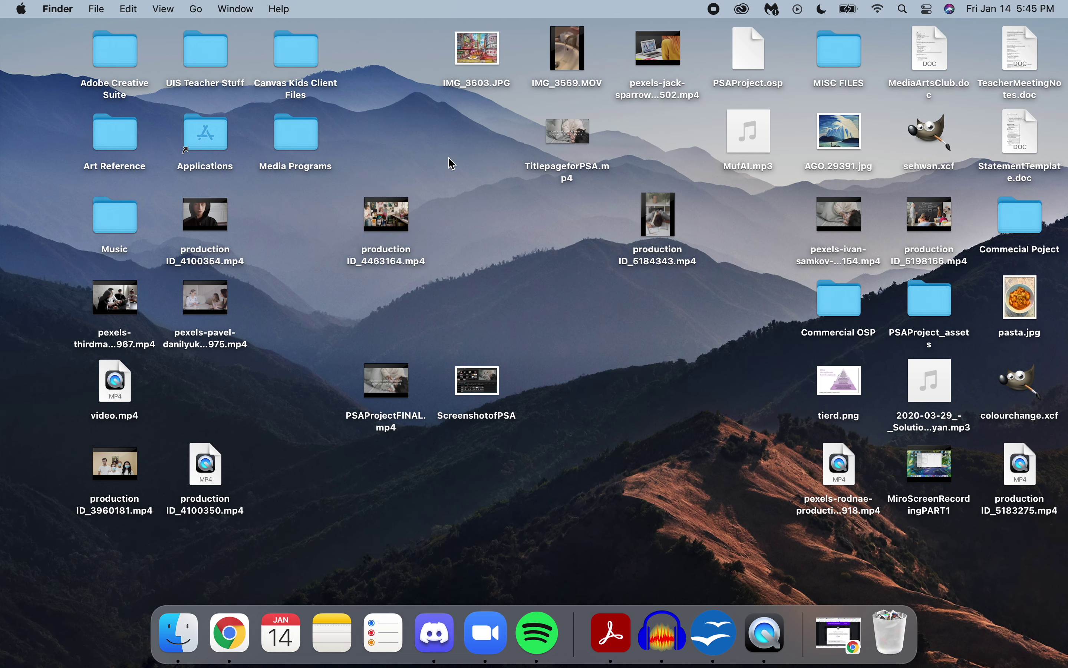
# Step: Return to the Schoology resource list in Chrome, open the Fesliyan Studios royalty-free sound effects link, and look through the page
pyautogui.click(230, 632)
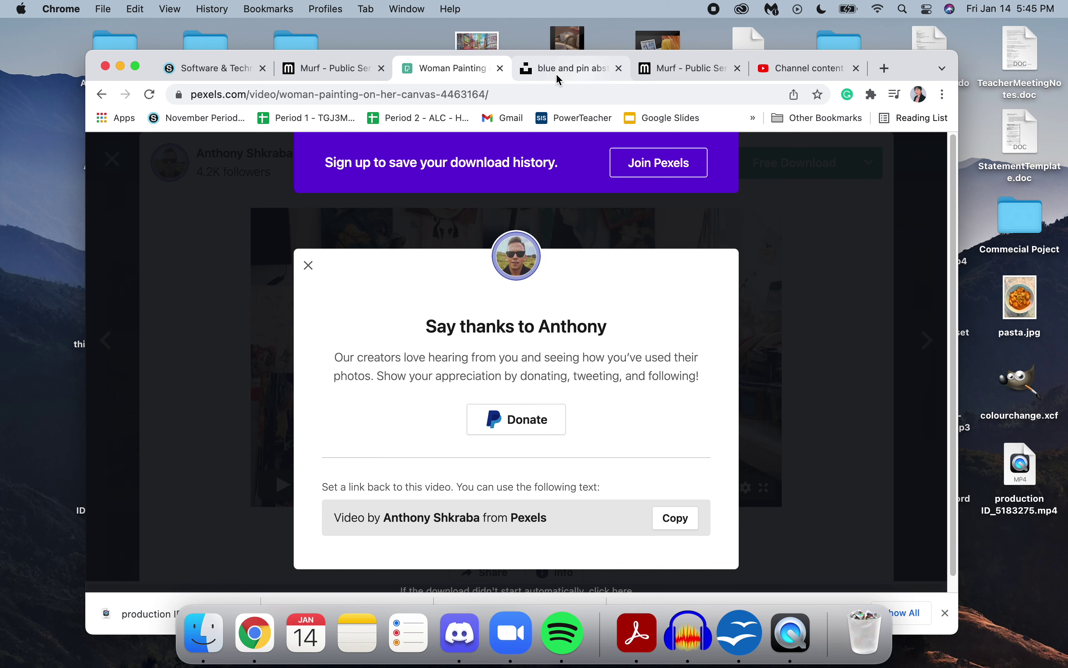
pyautogui.click(256, 70)
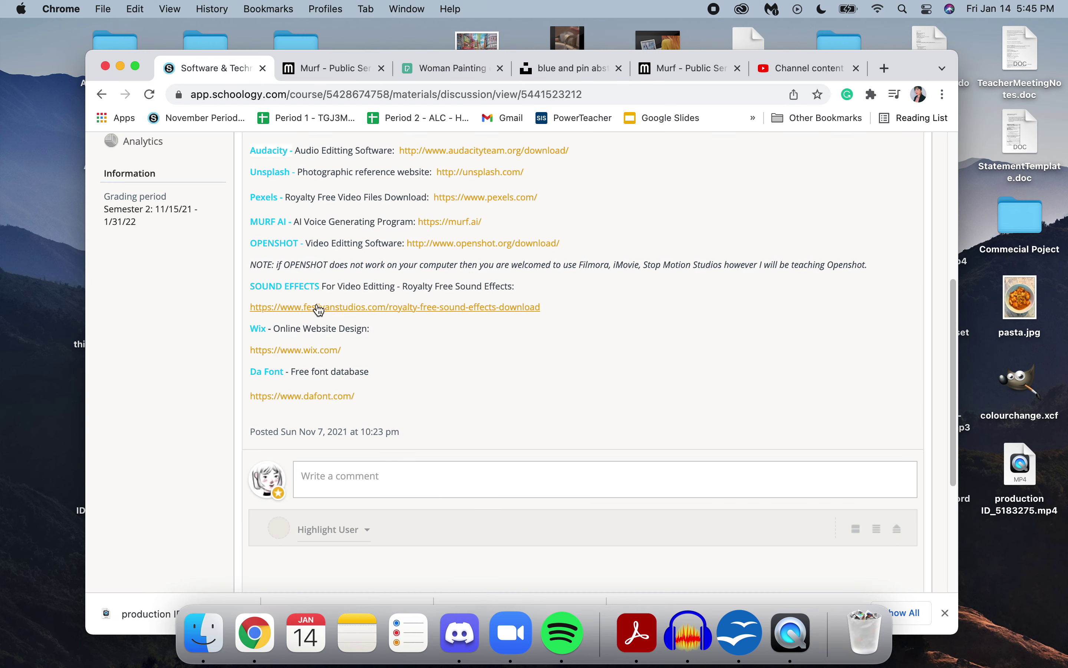
pyautogui.scroll(-2, 457, 324)
pyautogui.scroll(3, 457, 324)
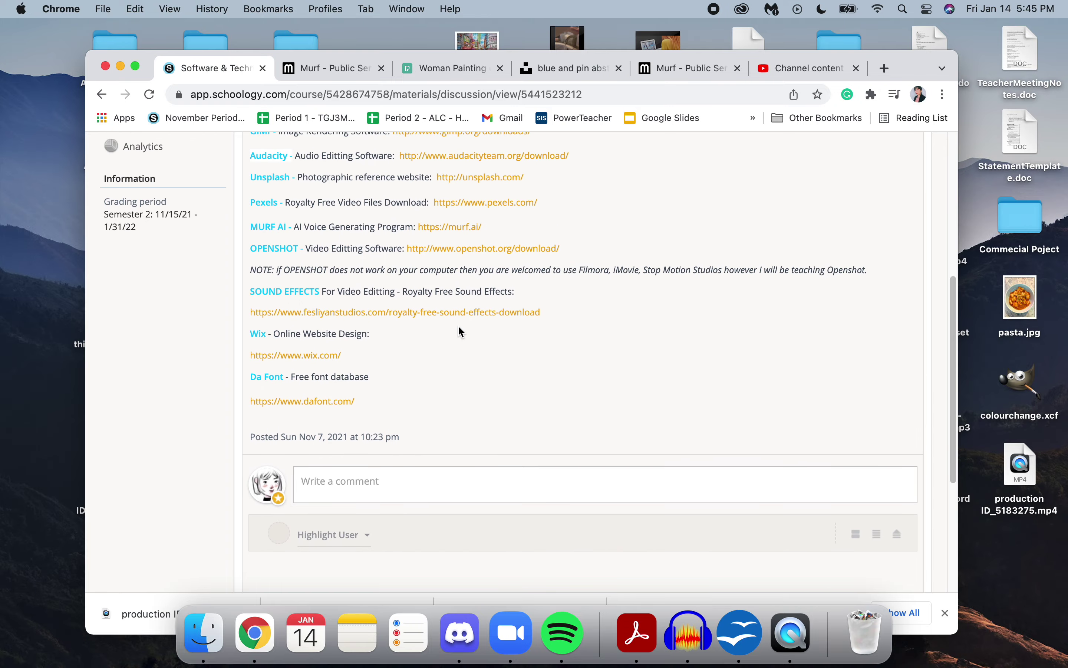
pyautogui.click(314, 316)
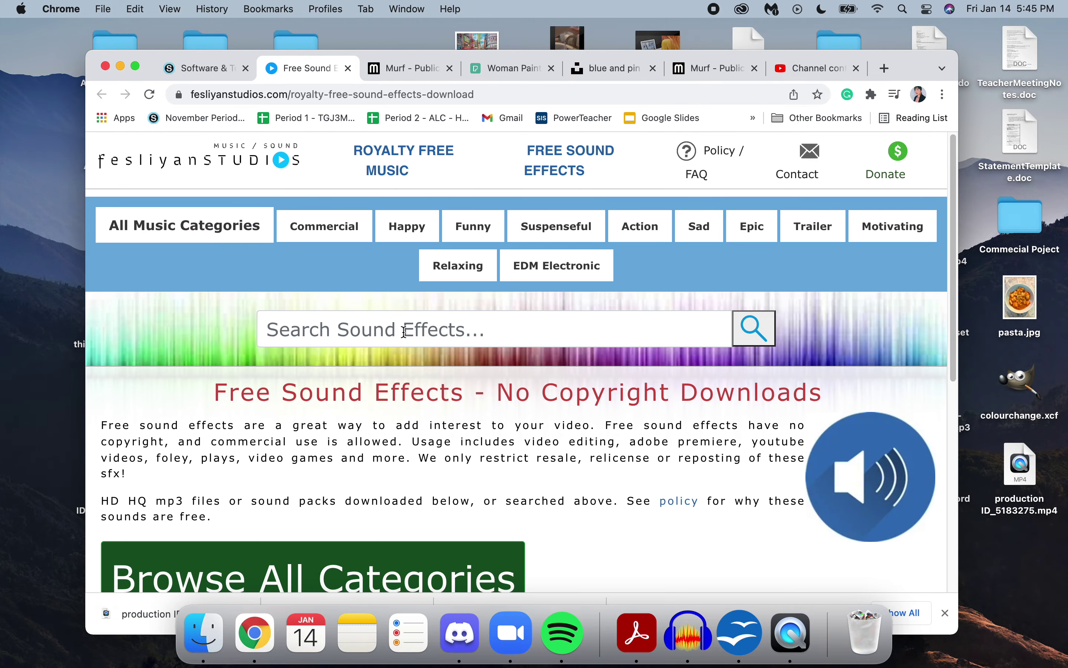
pyautogui.scroll(-2, 404, 331)
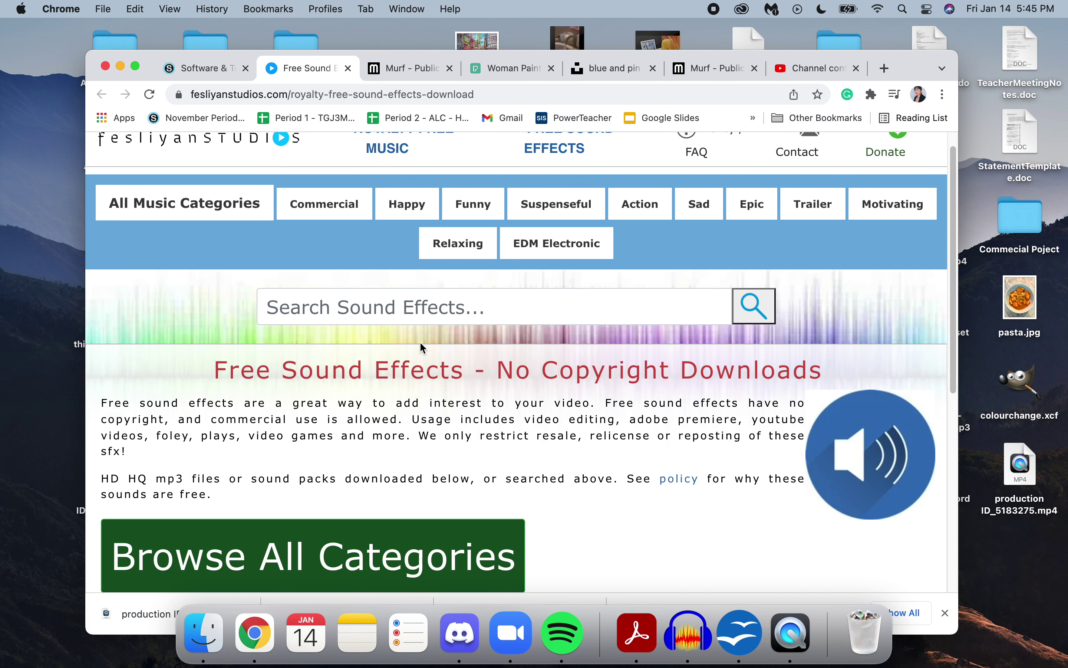
pyautogui.scroll(-1, 434, 324)
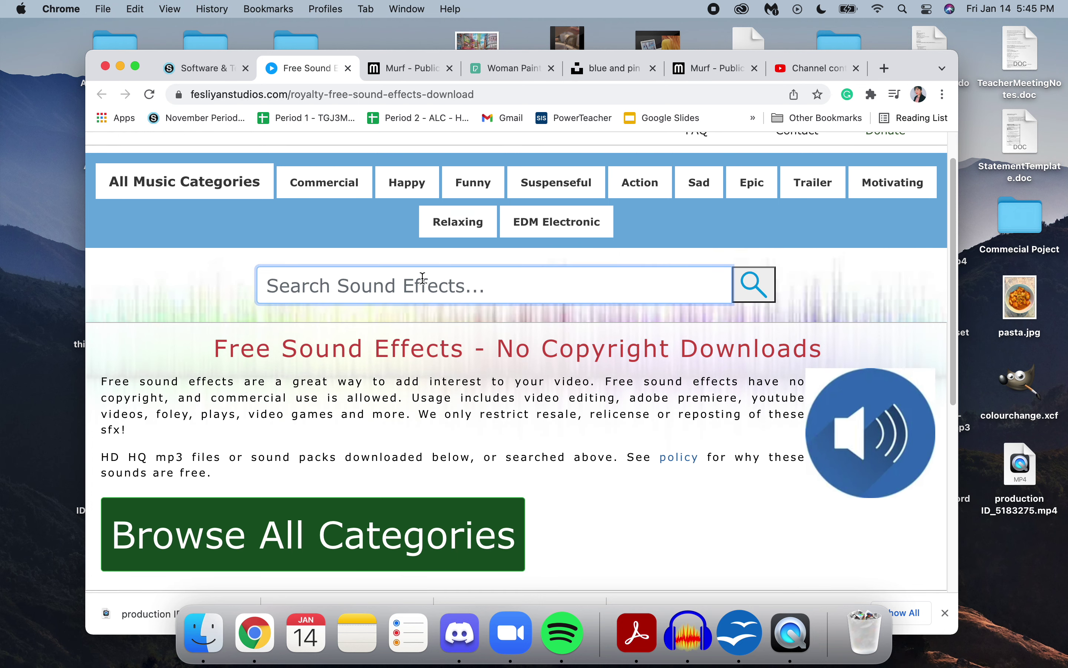
pyautogui.scroll(-10, 422, 304)
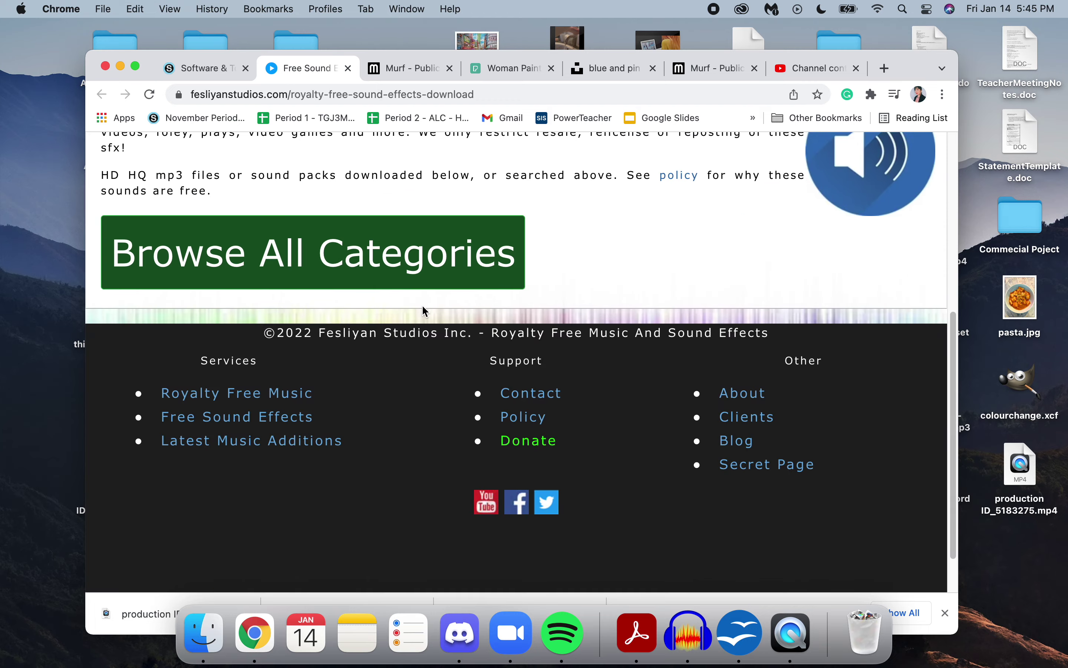
pyautogui.scroll(15, 422, 303)
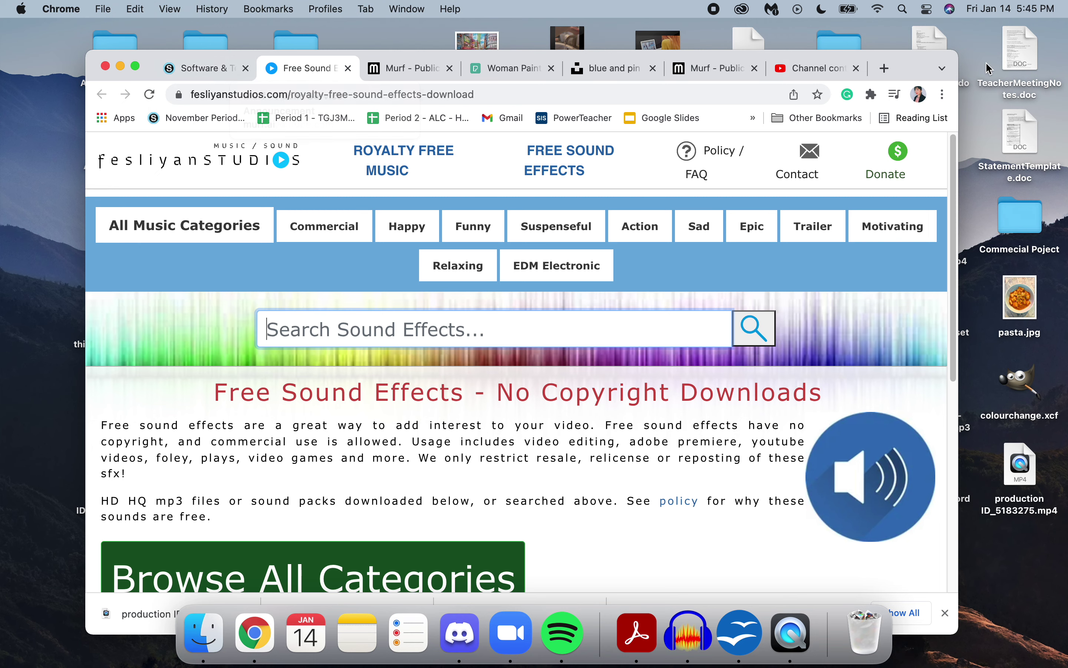
# Step: Uncover the desktop to view the woman-painting video again, close it, and bring the sound effects page back into view
pyautogui.moveTo(921, 62); pyautogui.dragTo(977, 393)
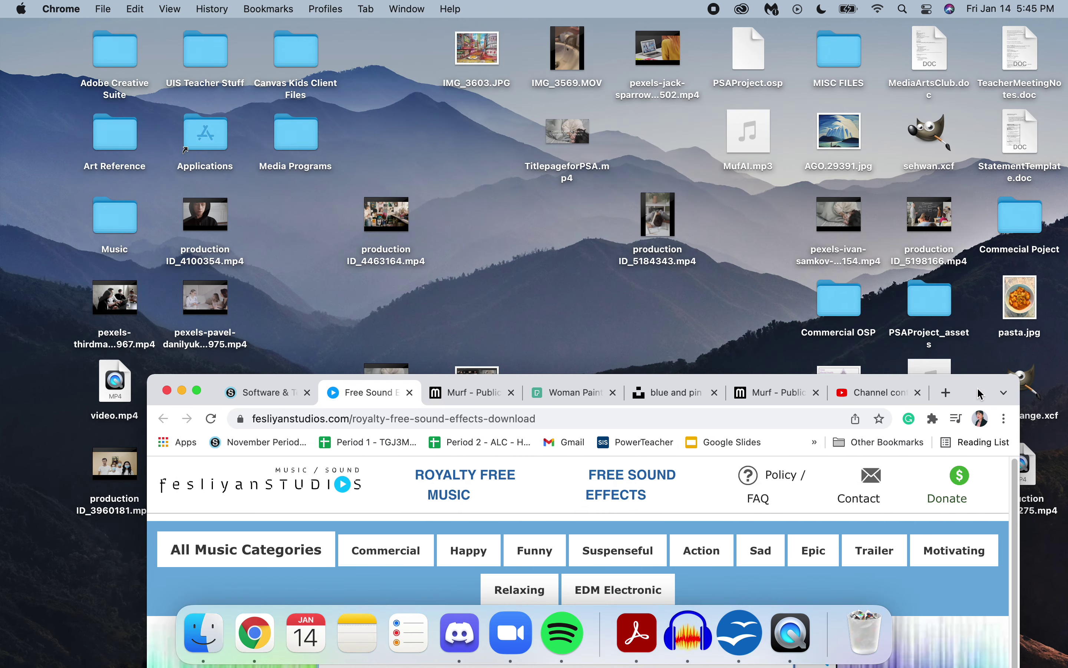
pyautogui.doubleClick(386, 215)
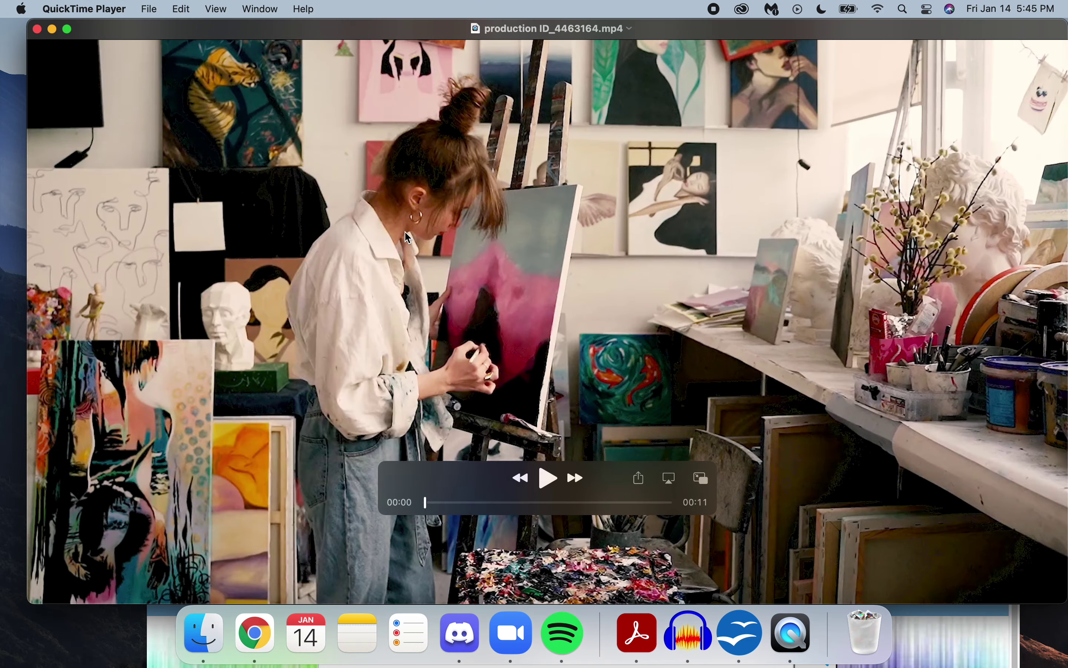
pyautogui.doubleClick(41, 33)
pyautogui.press('super+w')
pyautogui.doubleClick(984, 392)
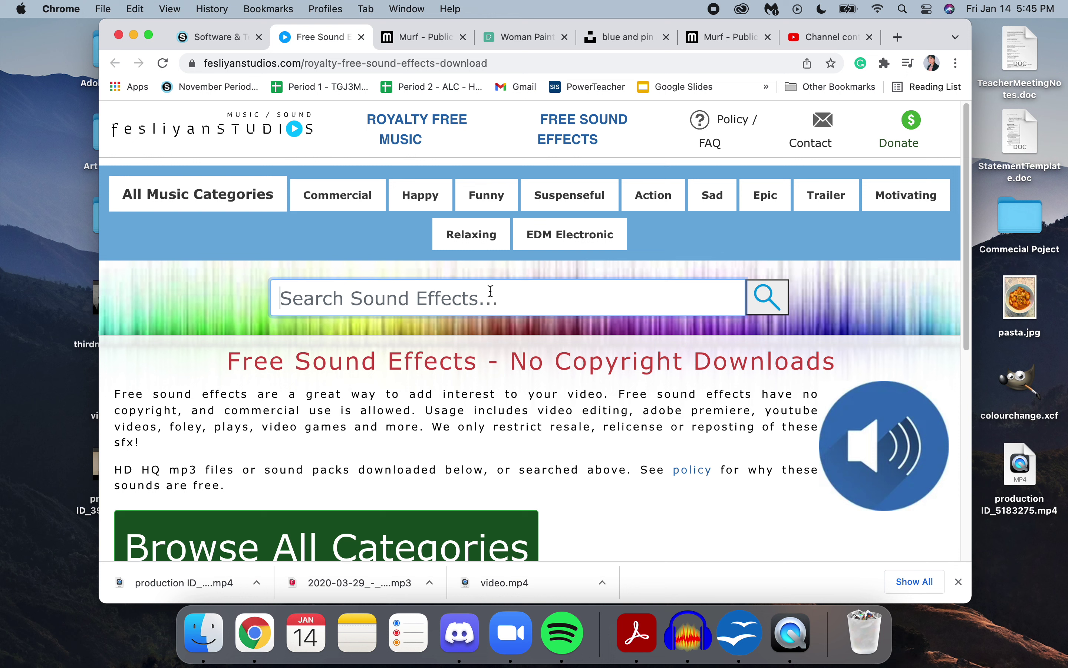
# Step: Search the Fesliyan Studios sound effects for "painting" and check the results
pyautogui.write('painting')
pyautogui.press('Return')
pyautogui.scroll(-3, 402, 441)
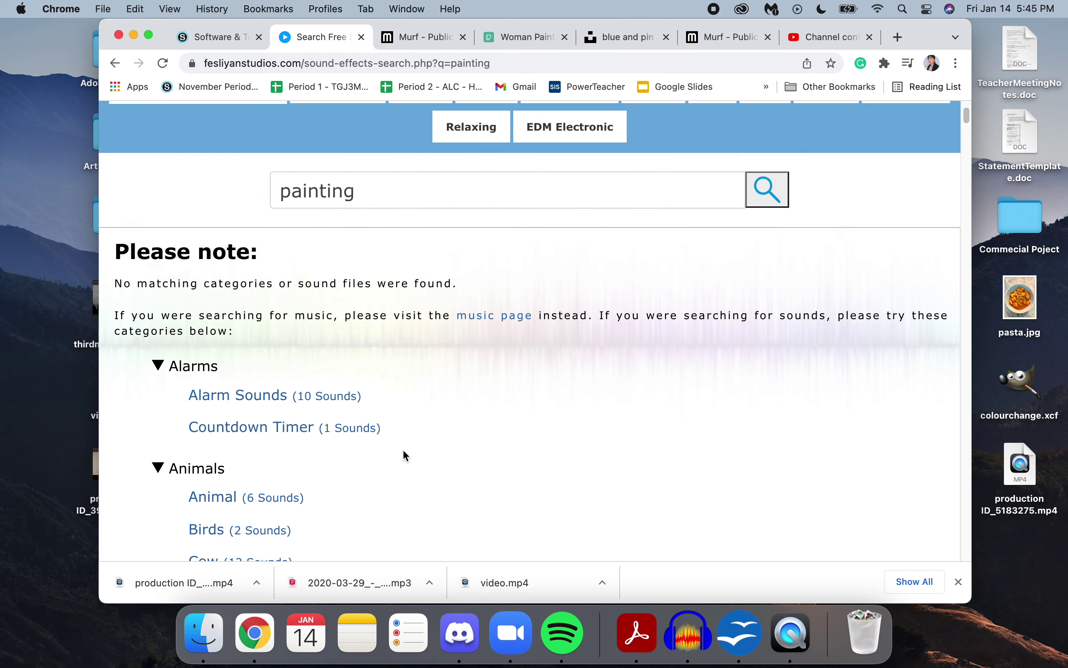
# Step: Search the Fesliyan Studios sound effects for "scratching" instead and view the matching sounds
pyautogui.click(386, 168)
pyautogui.doubleClick(385, 168)
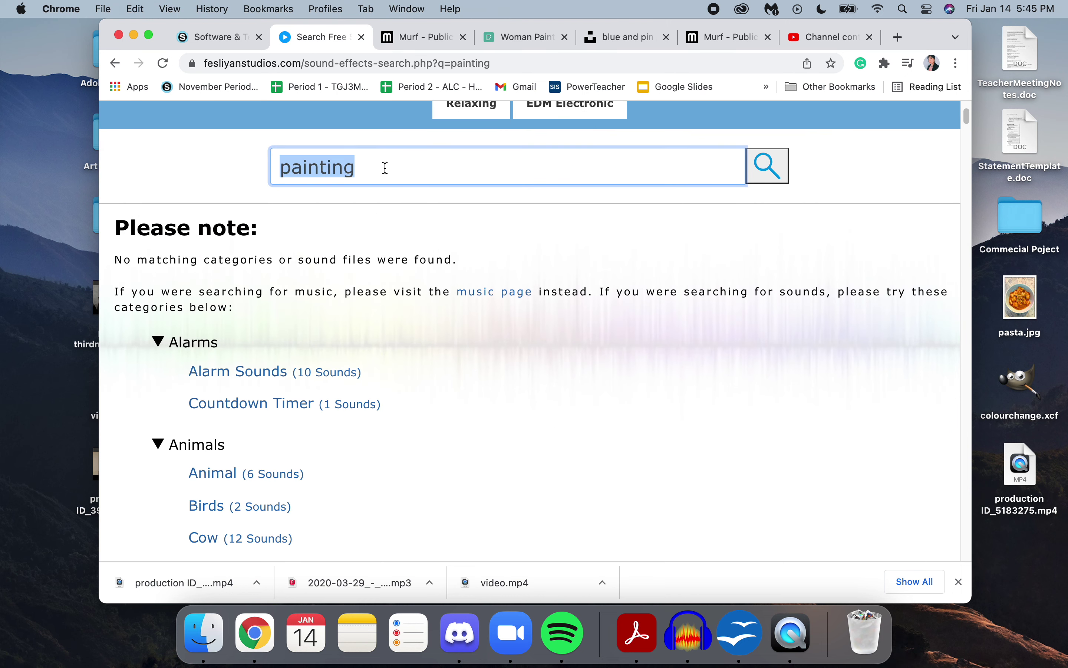
pyautogui.write('scratching')
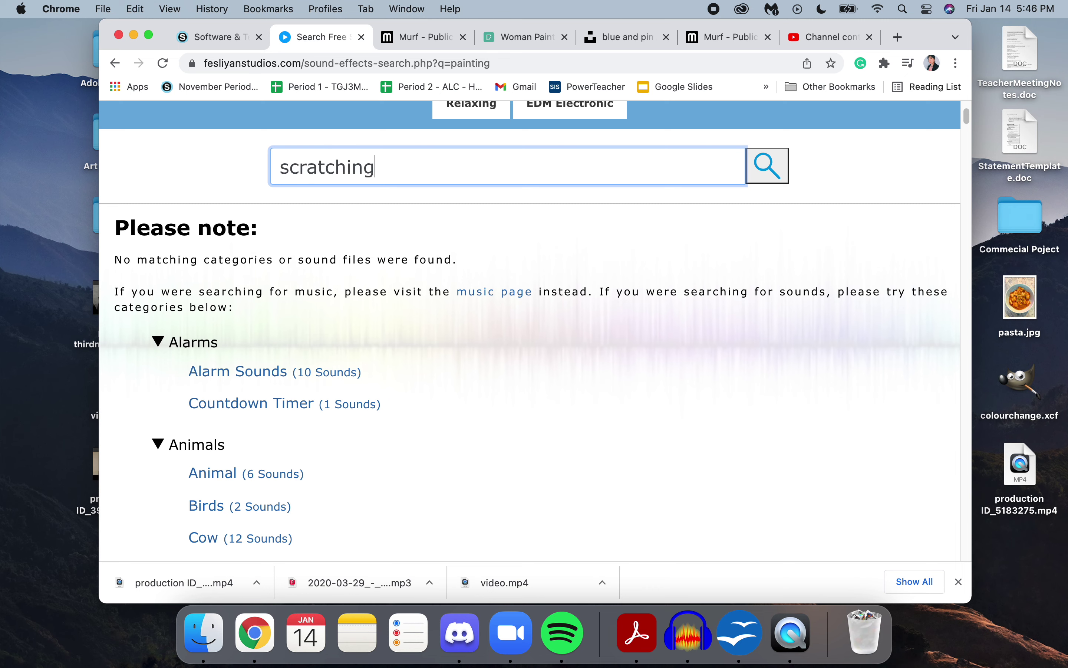
pyautogui.press('Return')
pyautogui.scroll(-7, 317, 392)
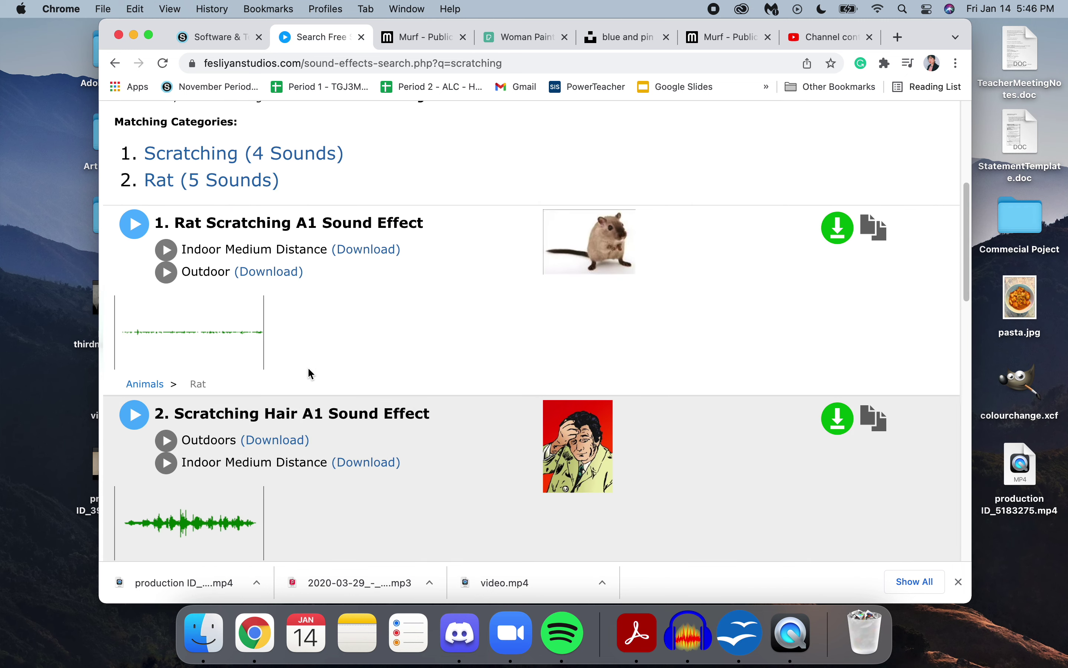
# Step: Preview the Scratching Hair A1 sound effect and download it
pyautogui.scroll(-3, 155, 371)
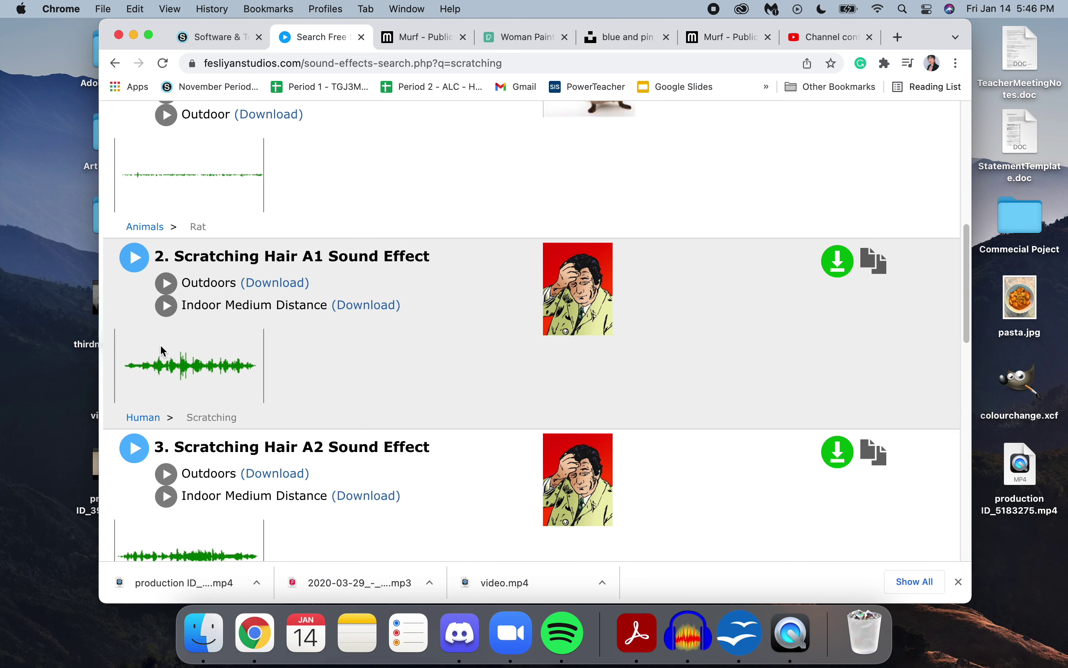
pyautogui.click(142, 261)
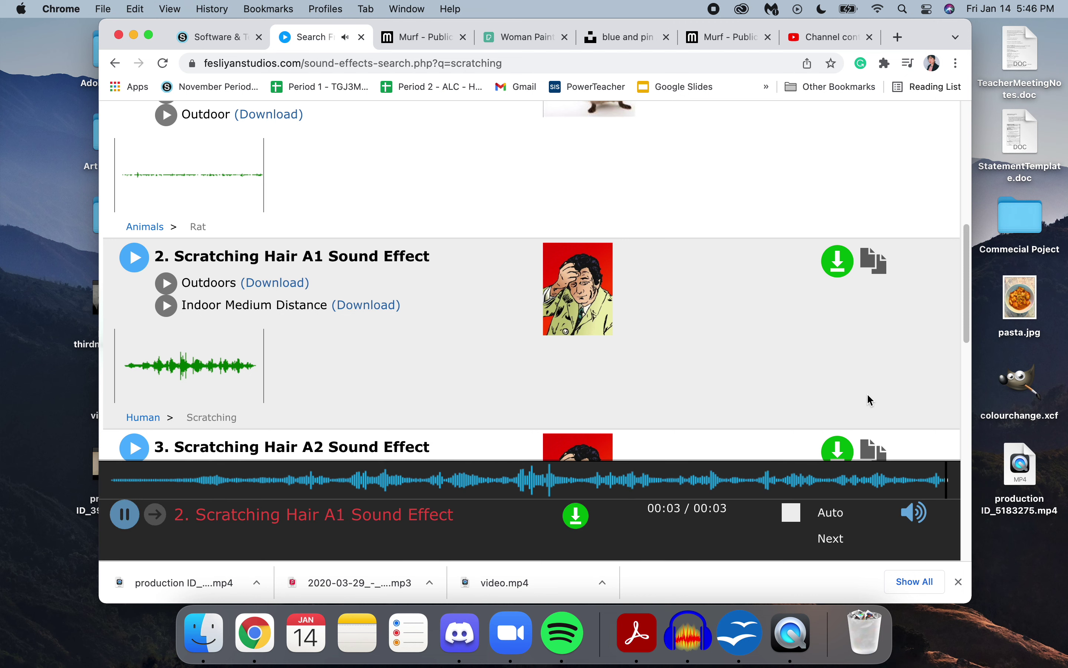
pyautogui.click(845, 261)
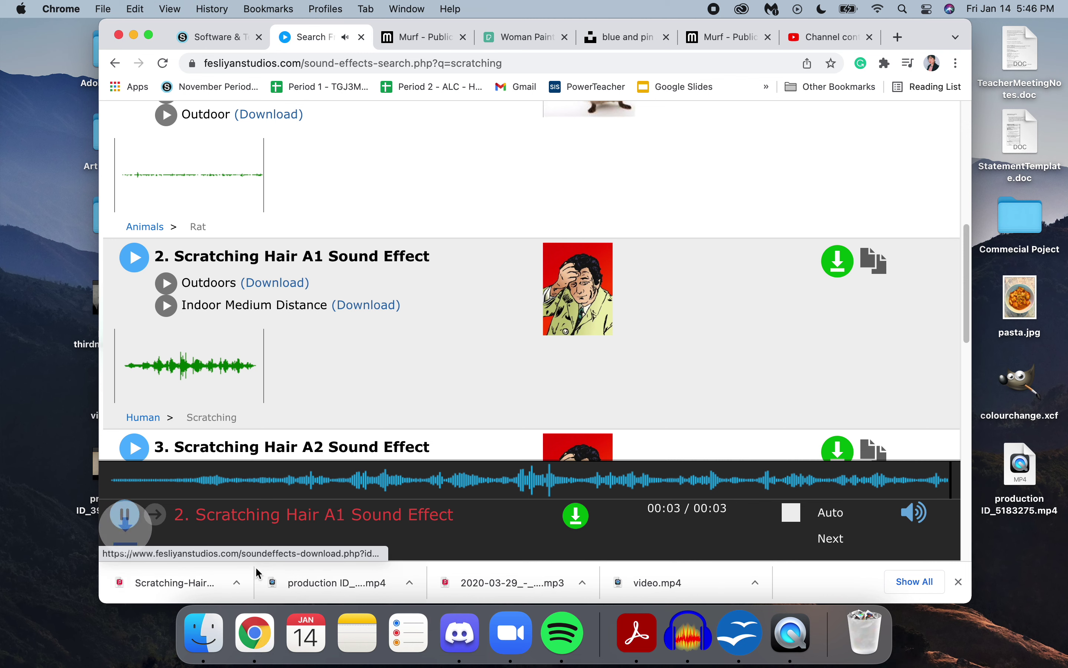
# Step: Move the downloaded Scratching Hair A1 MP3 to the desktop and place it beside the production ID_4463164.mp4 video
pyautogui.moveTo(201, 585); pyautogui.dragTo(30, 349)
pyautogui.press('F11')
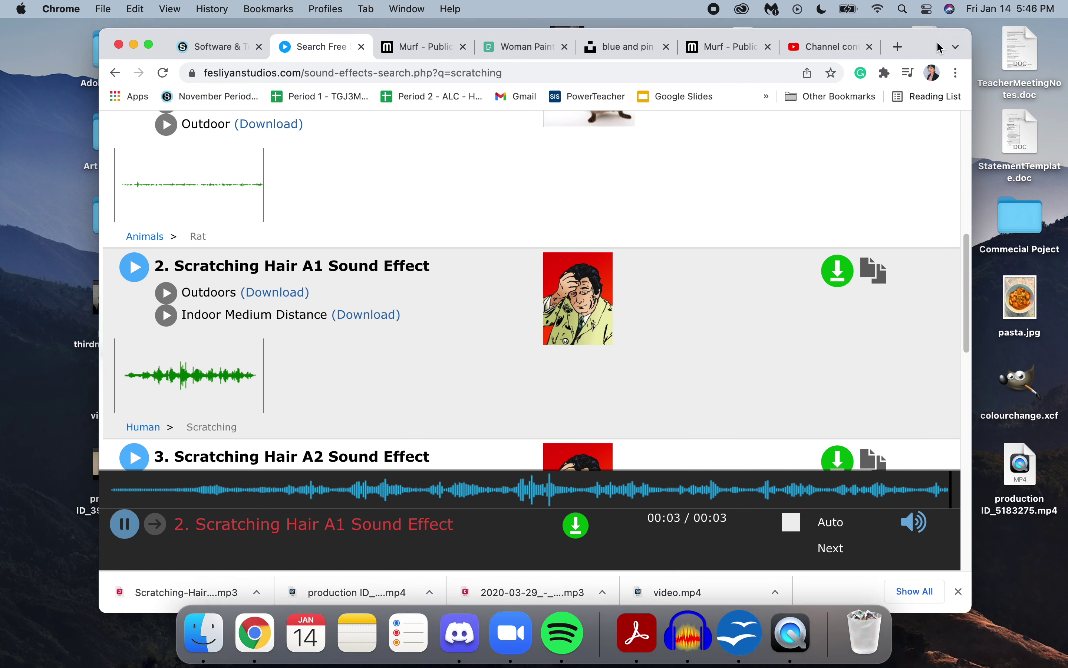
pyautogui.moveTo(209, 395); pyautogui.dragTo(476, 225)
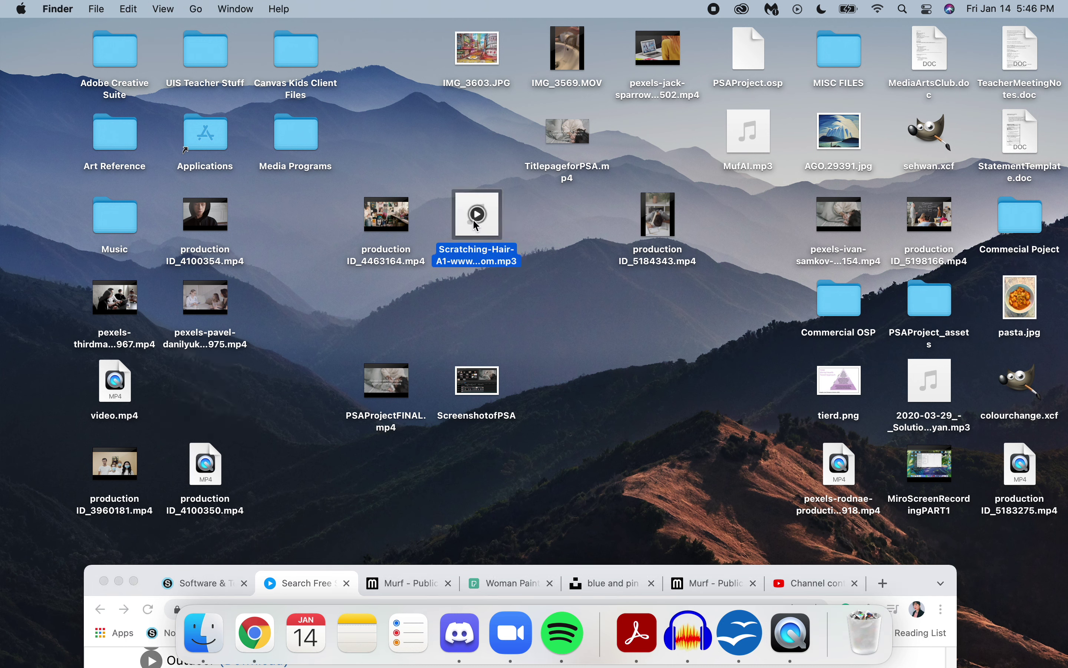
pyautogui.click(382, 226)
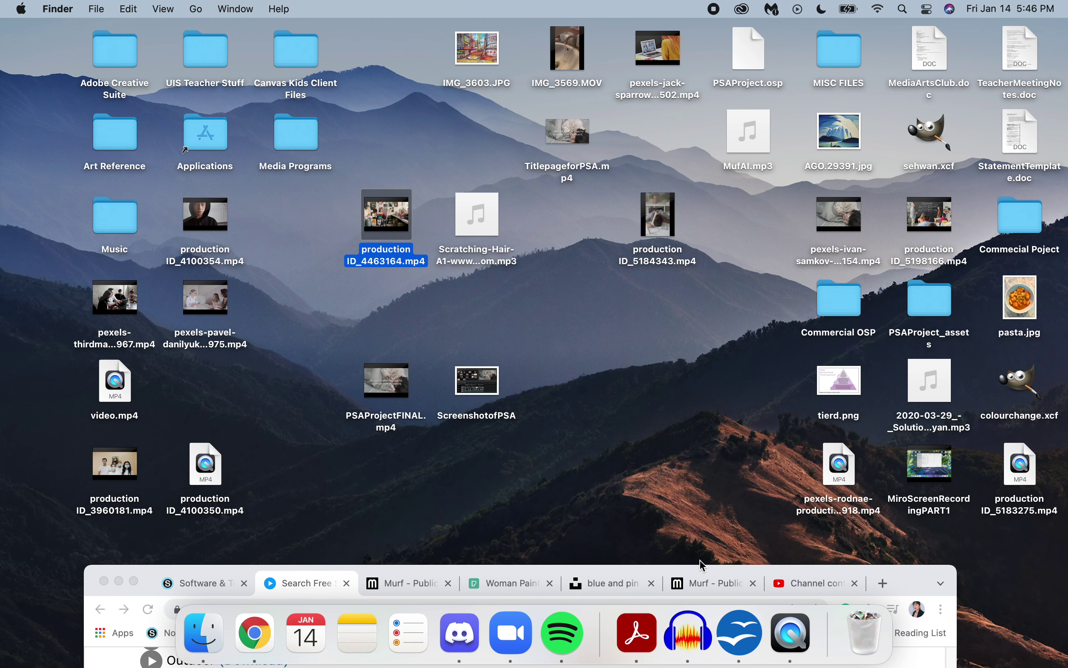
# Step: Bring the browser window back into view and browse the full list of scratching sound effects
pyautogui.moveTo(926, 568); pyautogui.dragTo(920, 70)
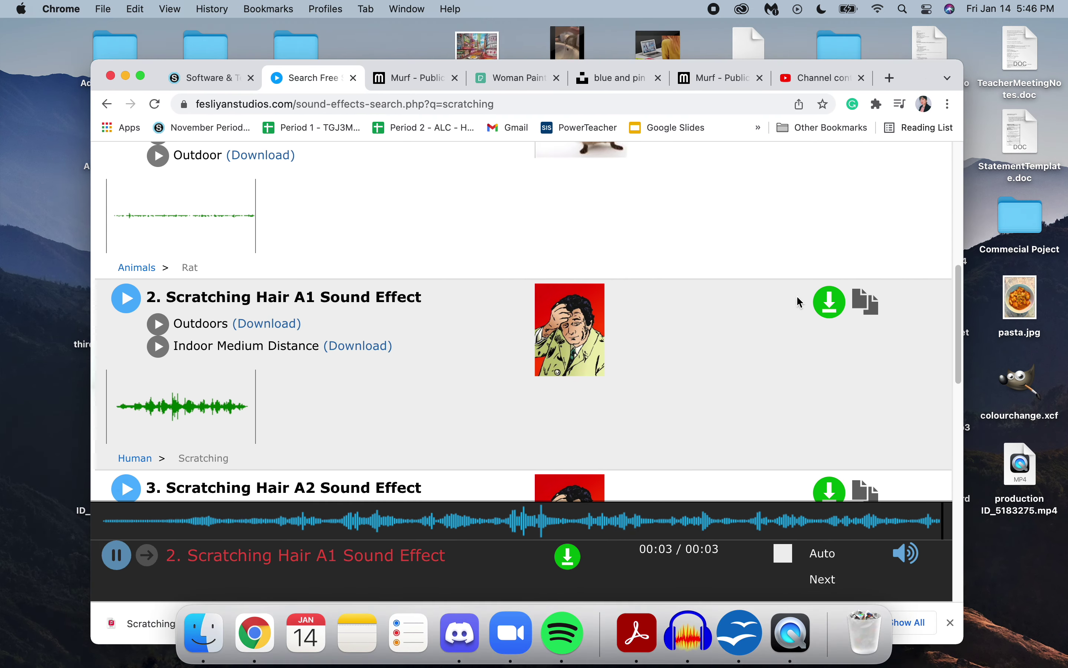
pyautogui.scroll(-5, 689, 283)
pyautogui.scroll(15, 689, 281)
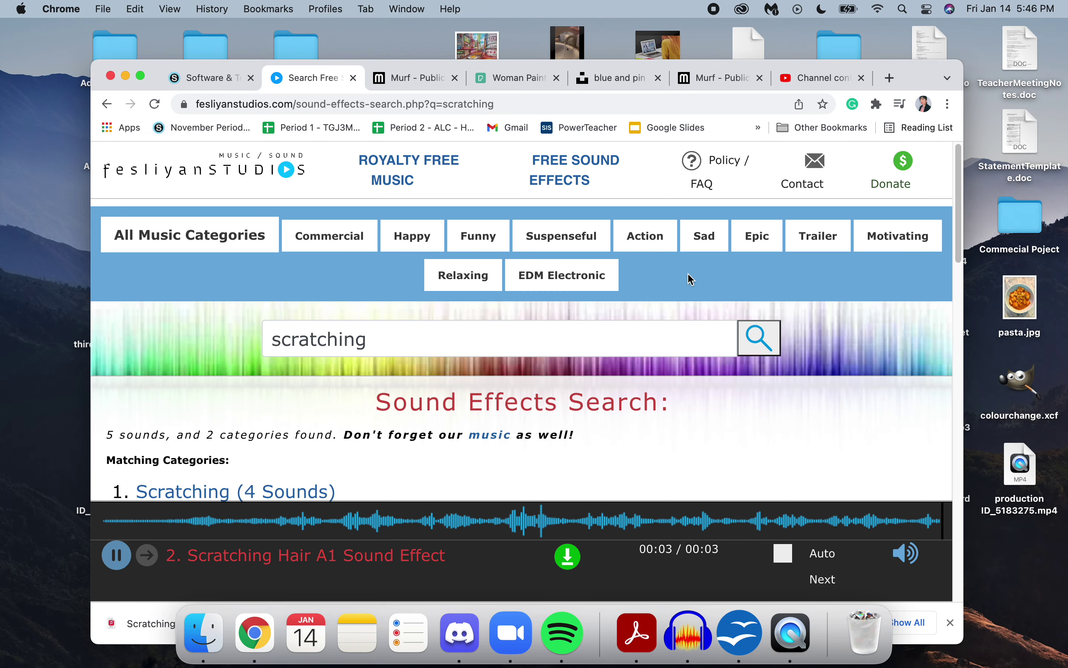
pyautogui.scroll(-9, 398, 292)
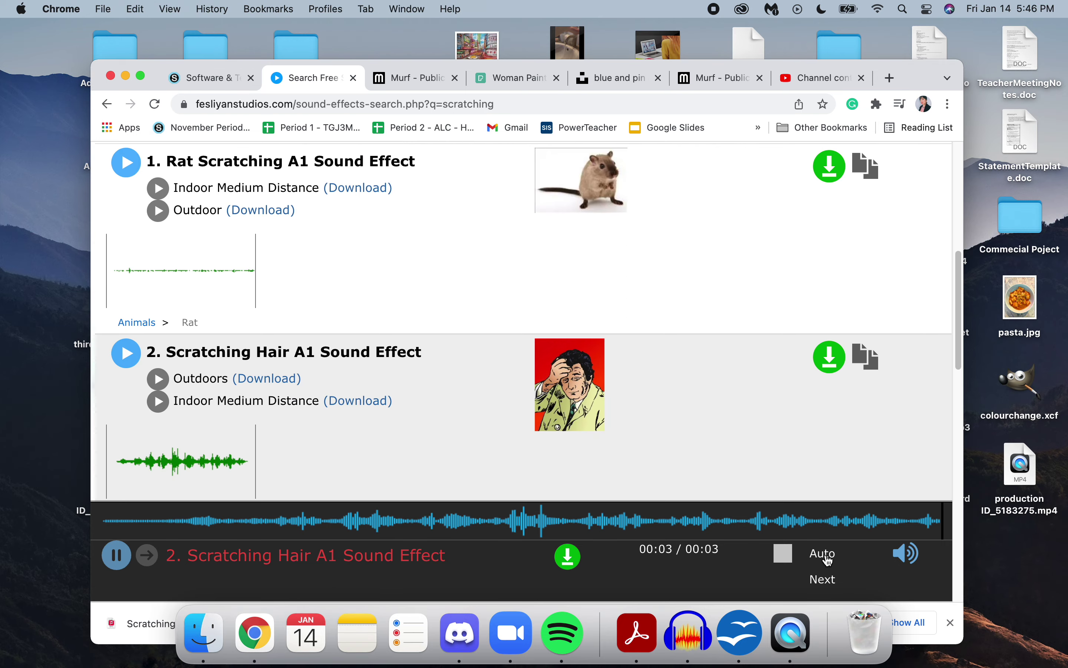
pyautogui.scroll(-3, 377, 312)
pyautogui.scroll(-12, 353, 311)
pyautogui.scroll(20, 344, 311)
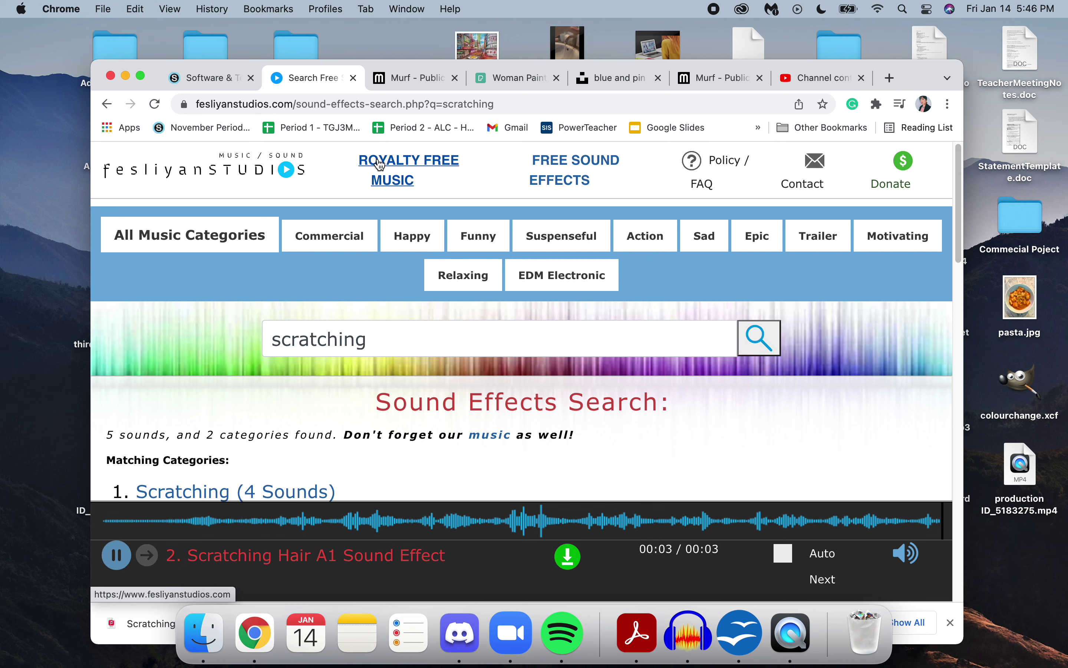
# Step: Open the Fesliyan Studios Royalty Free Music page and look through its mood and genre categories
pyautogui.click(383, 179)
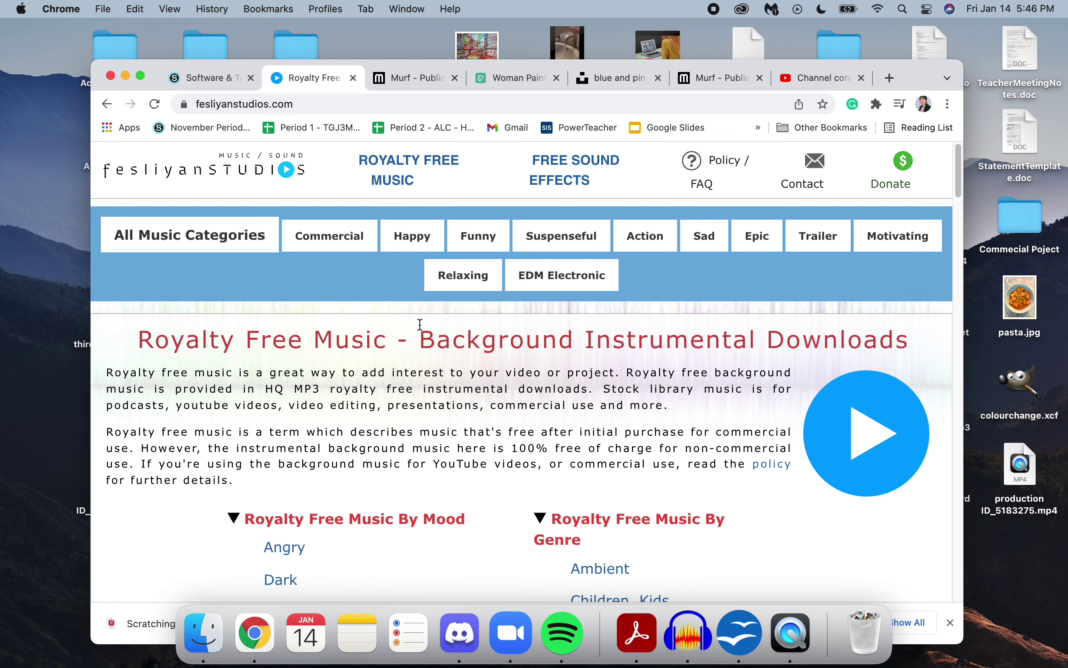
pyautogui.scroll(-7, 420, 324)
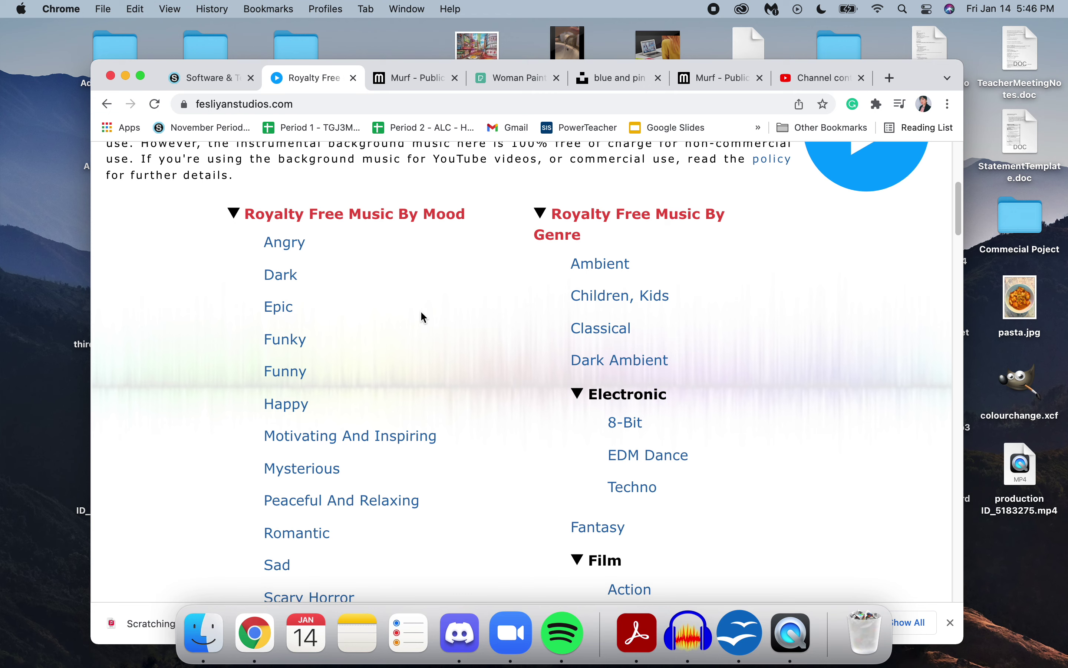
# Step: Look through the mood and genre music categories, view the Happy background music page, and return to the category list
pyautogui.scroll(-5, 422, 317)
pyautogui.scroll(1, 422, 317)
pyautogui.scroll(10, 421, 311)
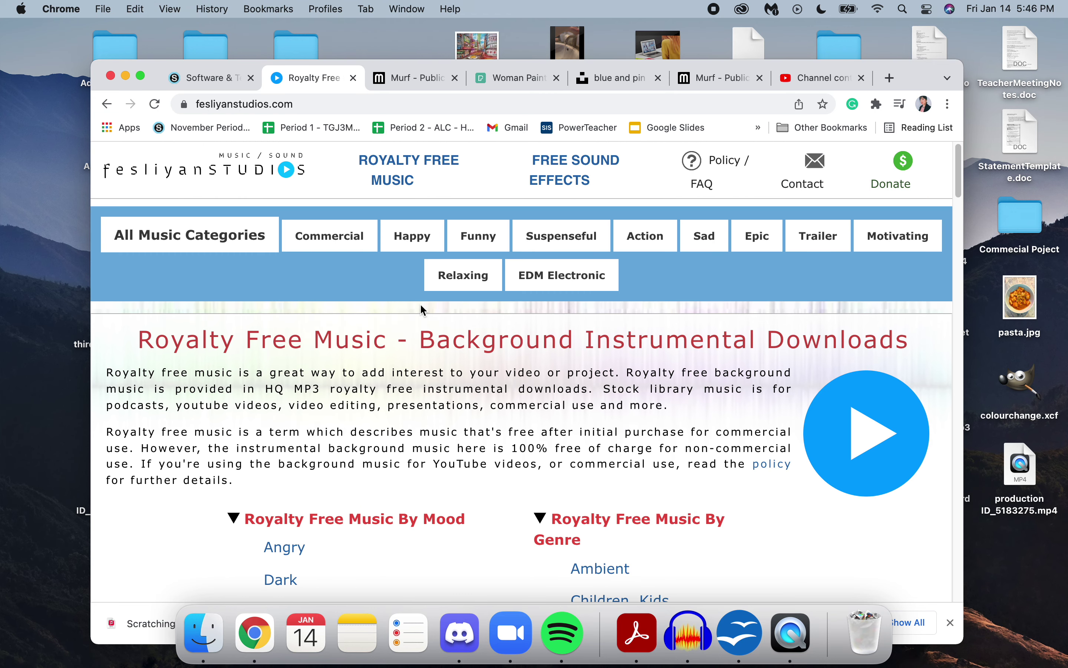
pyautogui.scroll(-3, 414, 420)
pyautogui.scroll(-1, 413, 410)
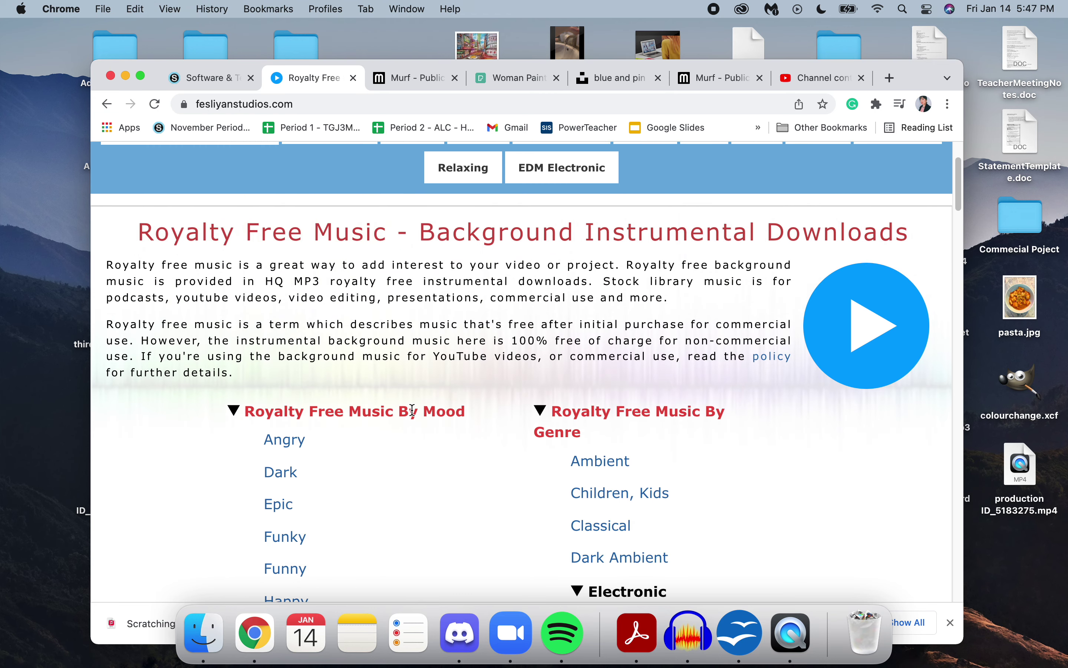
pyautogui.scroll(-5, 414, 403)
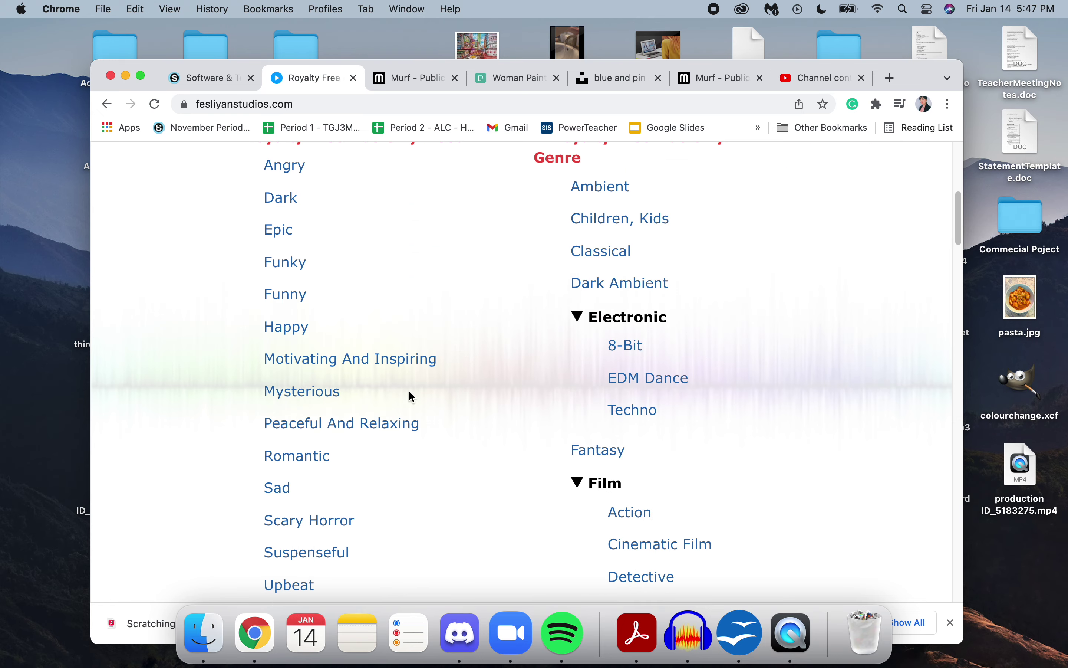
pyautogui.click(306, 332)
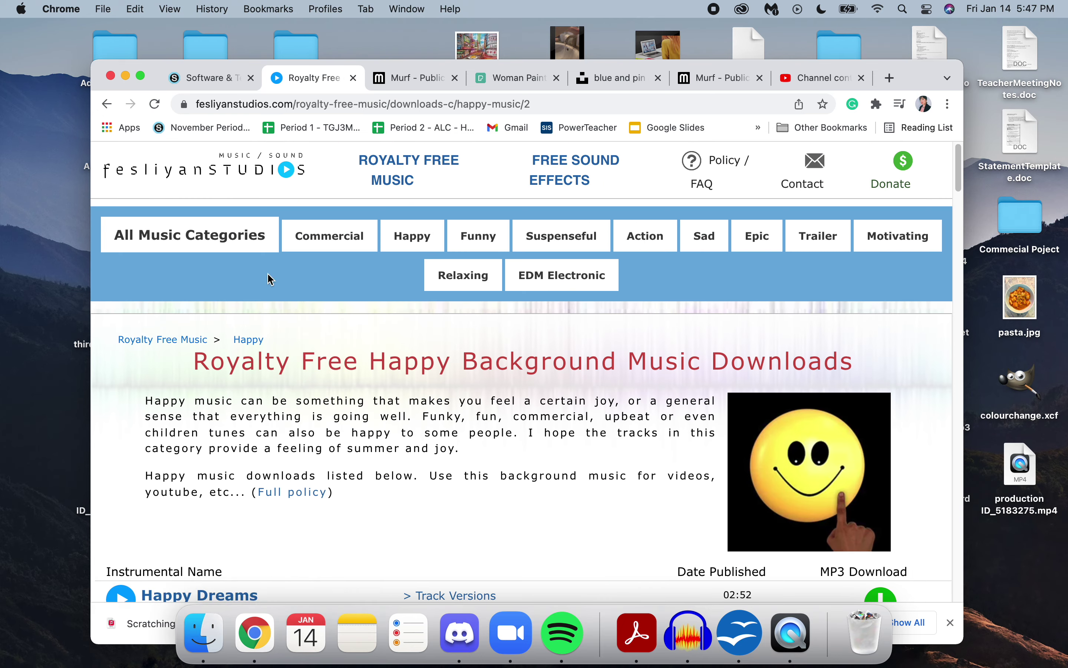
pyautogui.click(107, 102)
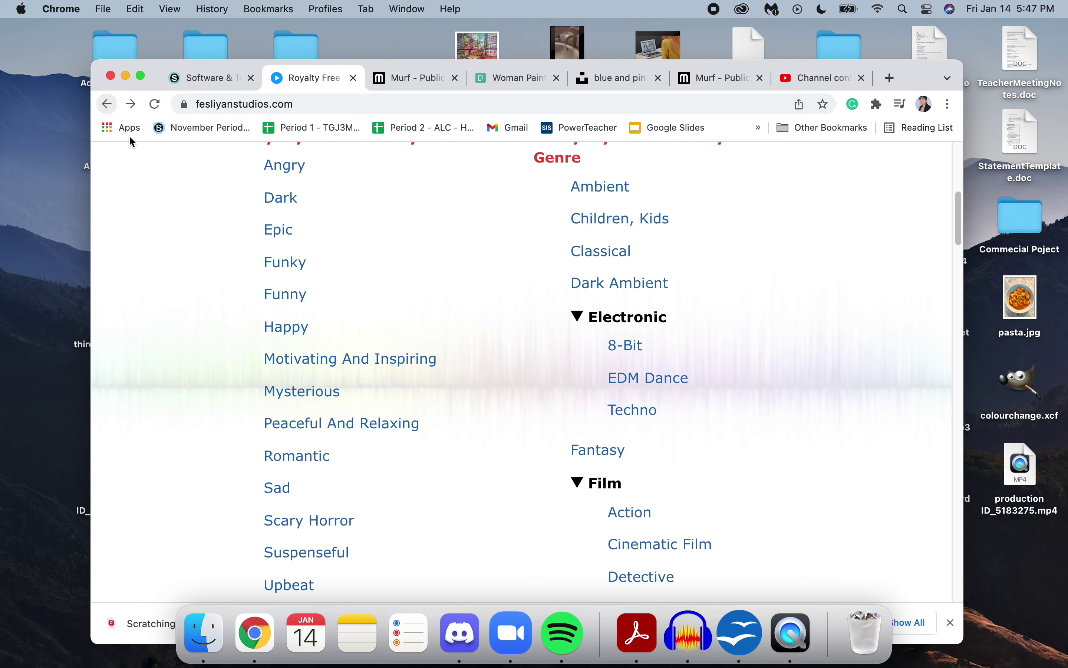
# Step: Open the Motivating And Inspiring music category and preview the Inspirational Advertising 1 track, pausing it after a few seconds
pyautogui.click(327, 358)
pyautogui.scroll(-9, 362, 420)
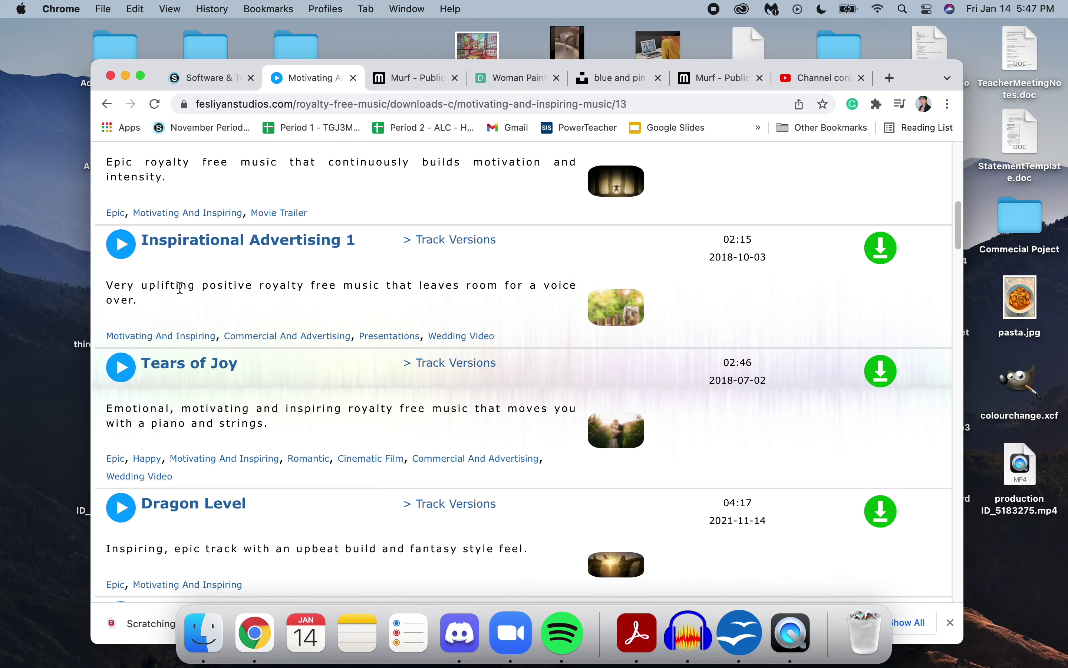
pyautogui.click(126, 250)
pyautogui.scroll(-2, 203, 273)
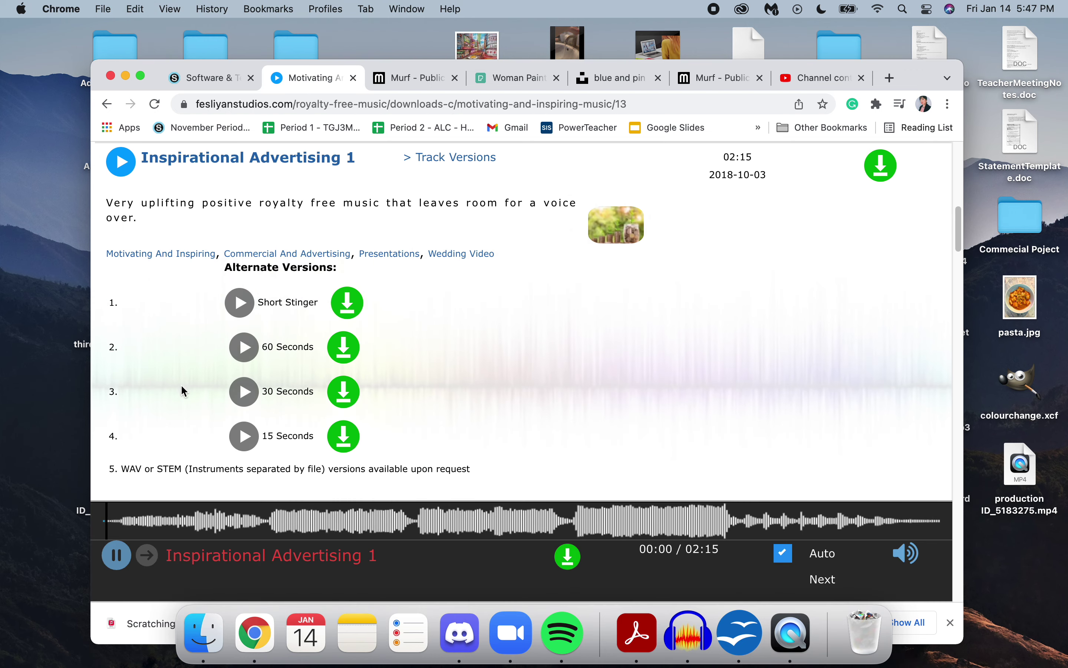
pyautogui.scroll(-1, 227, 241)
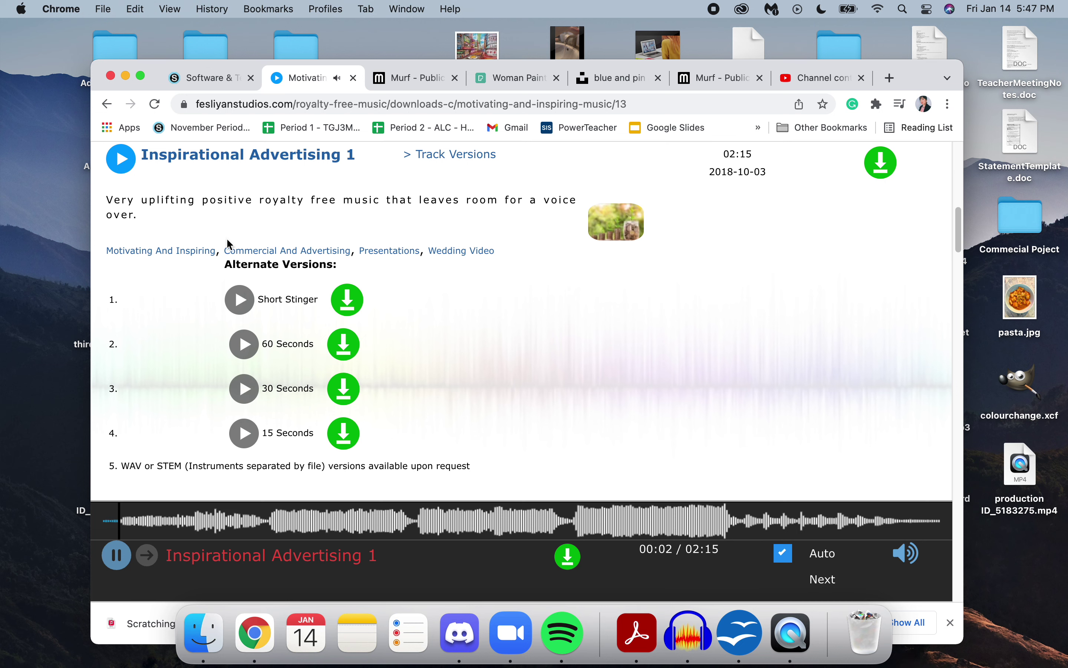
pyautogui.scroll(4, 227, 238)
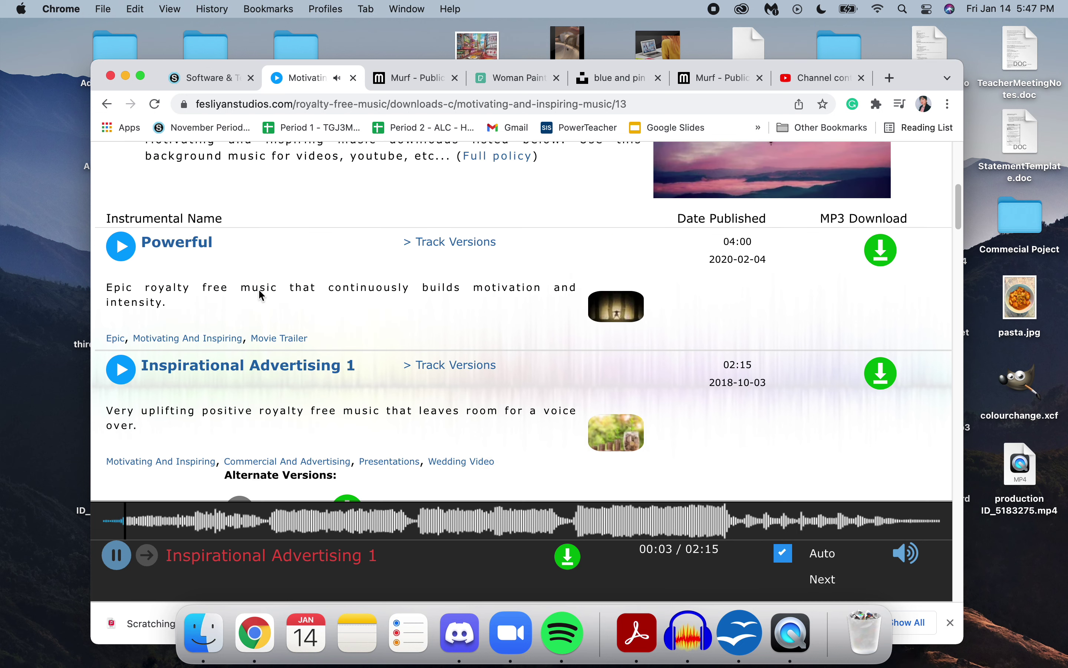
pyautogui.click(116, 559)
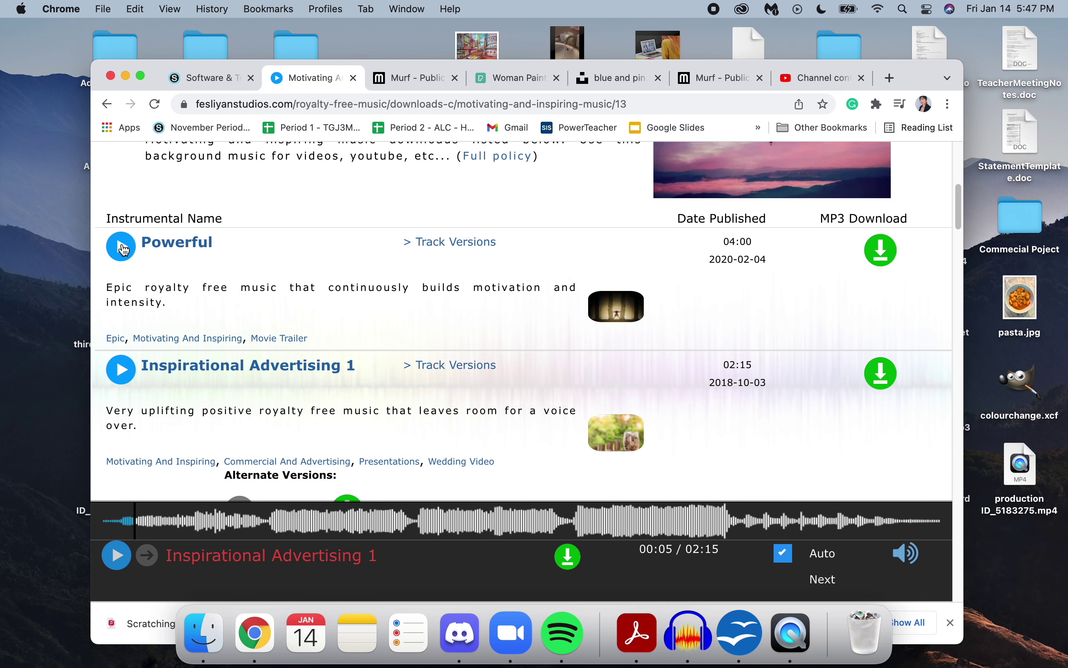
# Step: Preview the Powerful track while browsing further through the motivating and inspiring music list
pyautogui.click(121, 248)
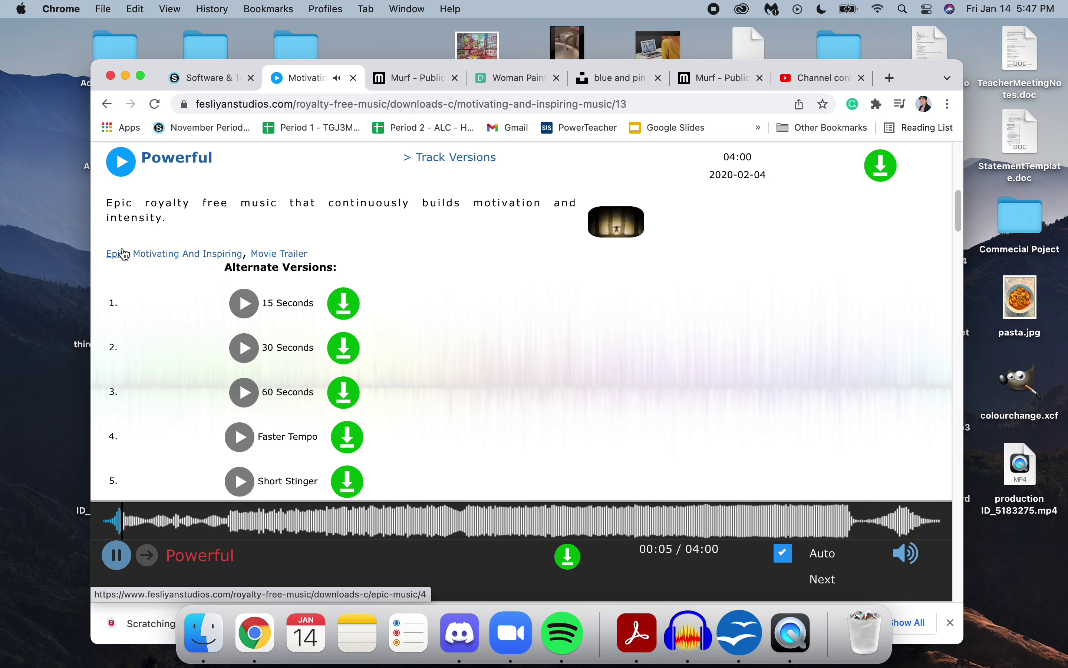
pyautogui.scroll(-6, 141, 307)
pyautogui.scroll(-10, 197, 398)
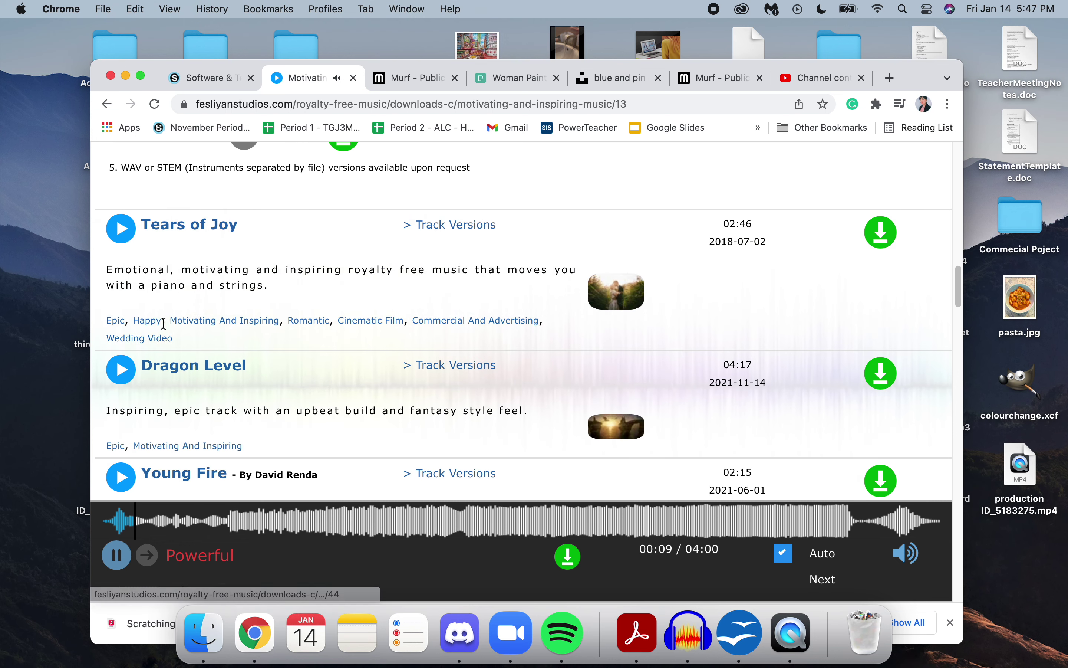
pyautogui.scroll(-3, 132, 380)
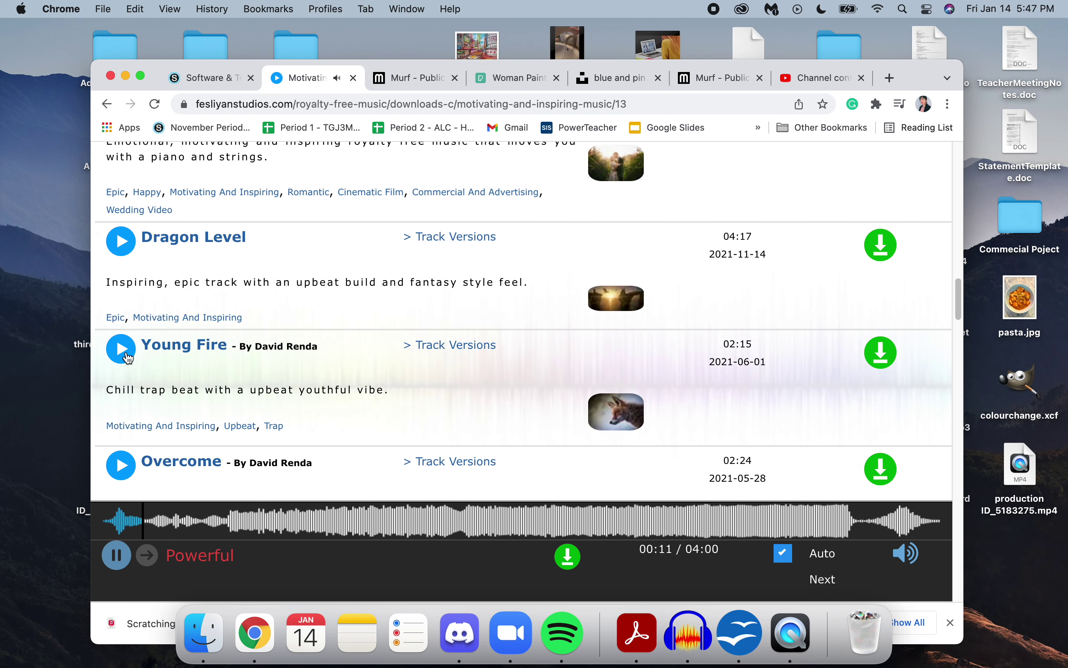
# Step: Preview the Young Fire track, pause it, and download its full-length MP3
pyautogui.click(127, 356)
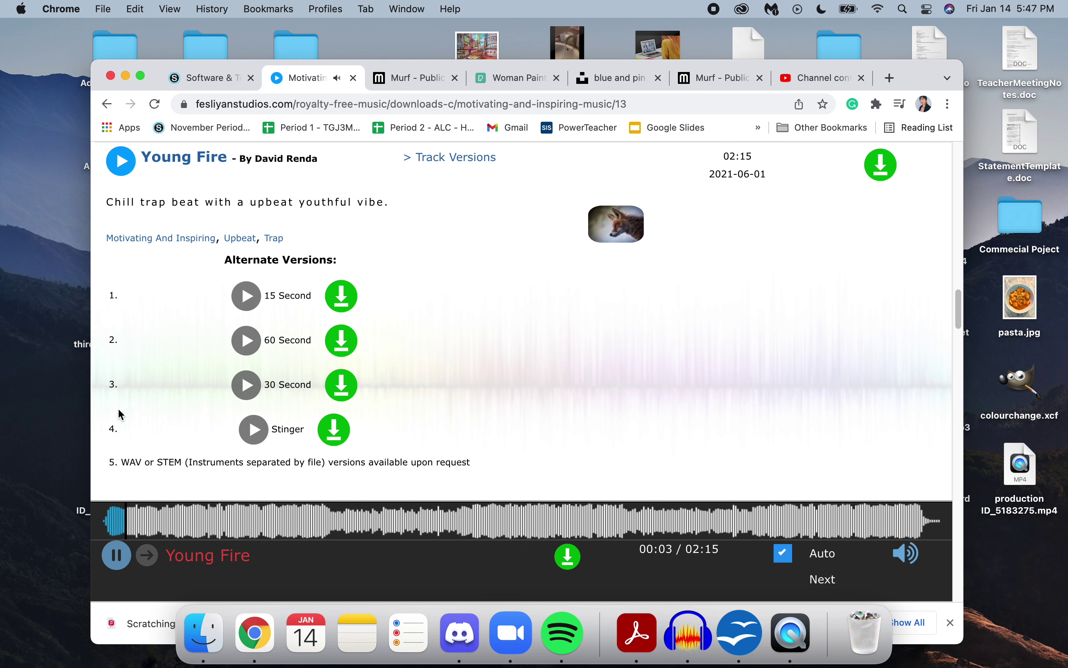
pyautogui.click(116, 560)
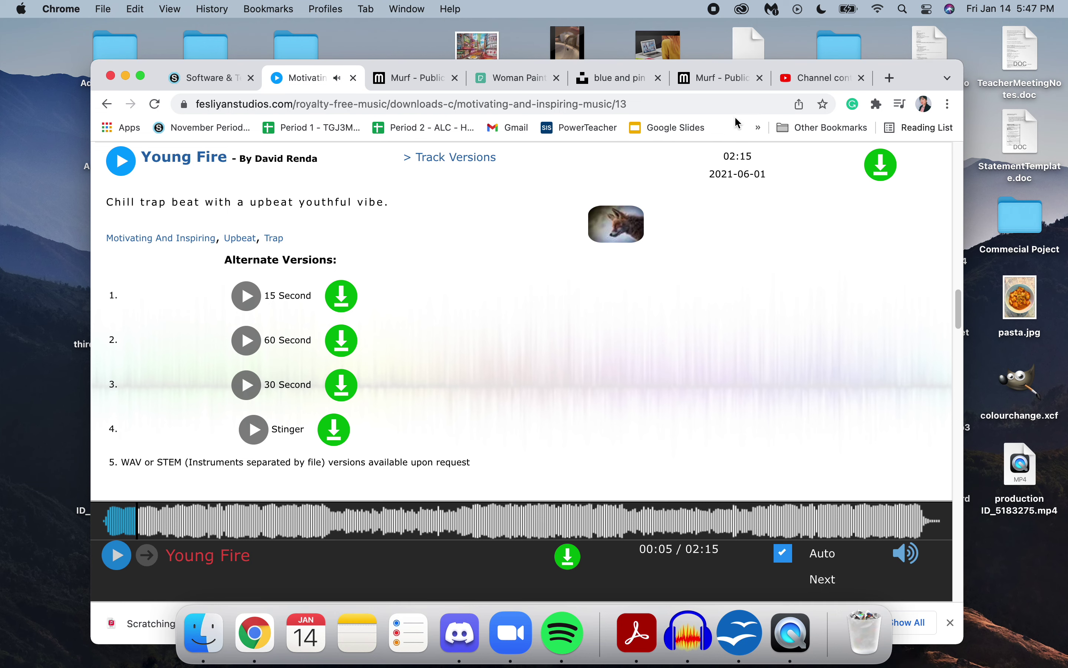
pyautogui.click(881, 165)
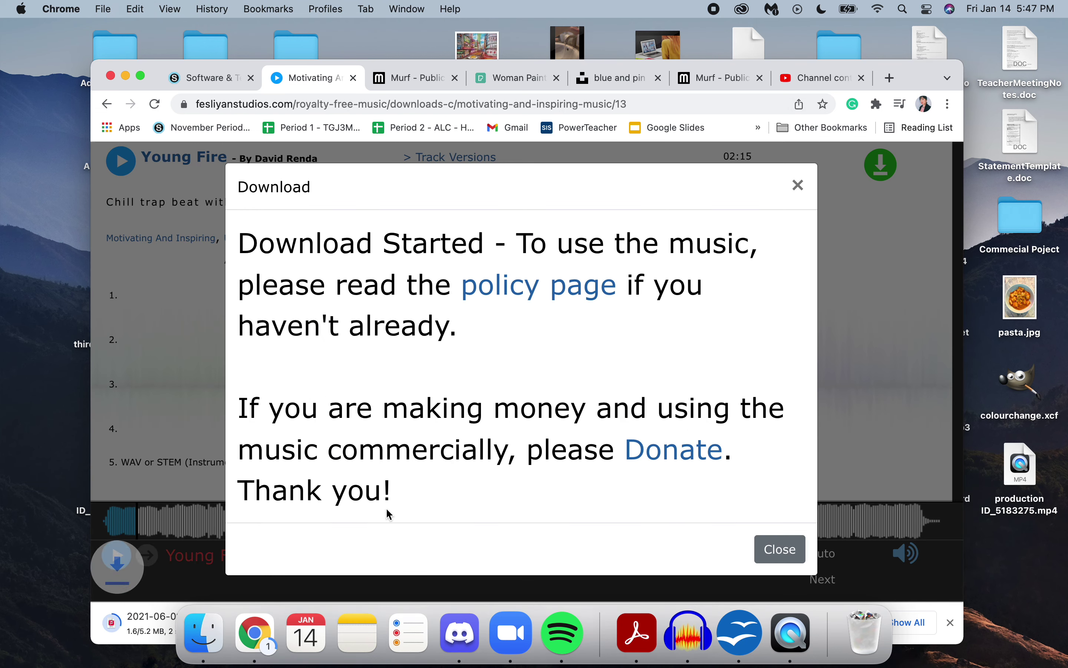
# Step: Move the downloaded Young Fire MP3 to the desktop and place it beside the Scratching-Hair-A1 MP3, with the browser minimized
pyautogui.moveTo(134, 624); pyautogui.dragTo(25, 450)
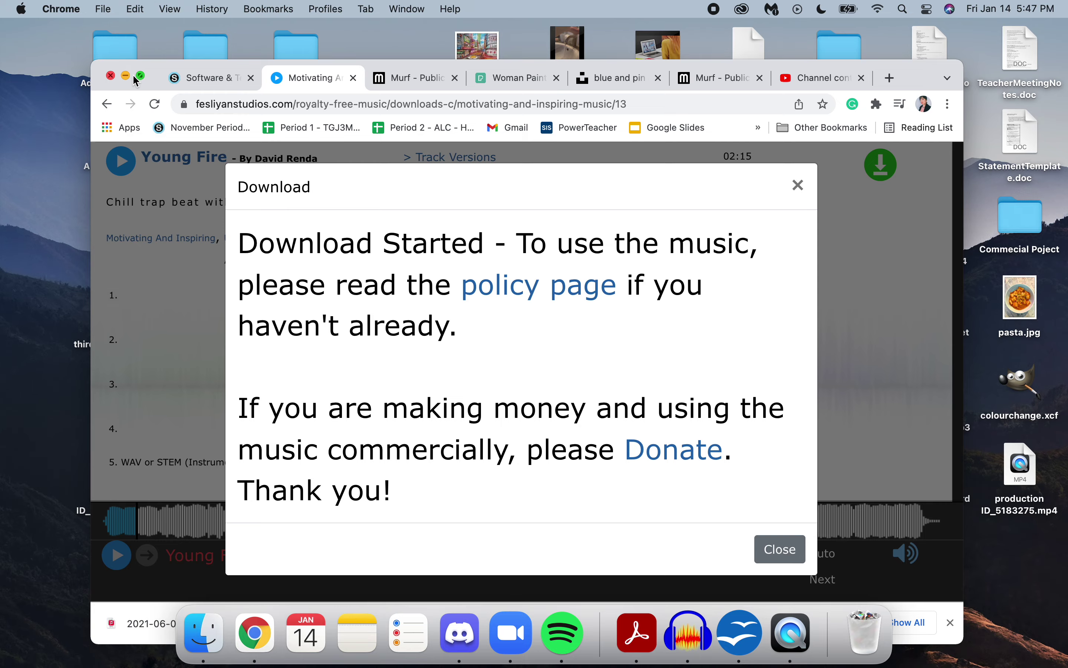
pyautogui.click(126, 76)
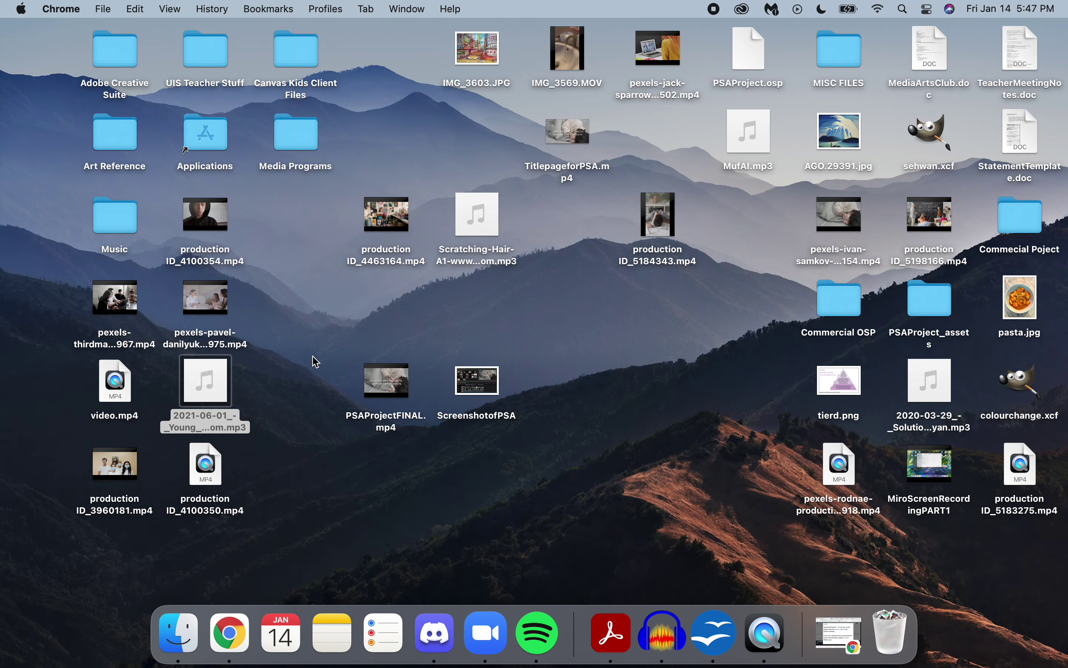
pyautogui.moveTo(210, 392); pyautogui.dragTo(573, 223)
pyautogui.moveTo(343, 301); pyautogui.dragTo(596, 229)
pyautogui.moveTo(588, 313); pyautogui.dragTo(422, 220)
pyautogui.click(421, 291)
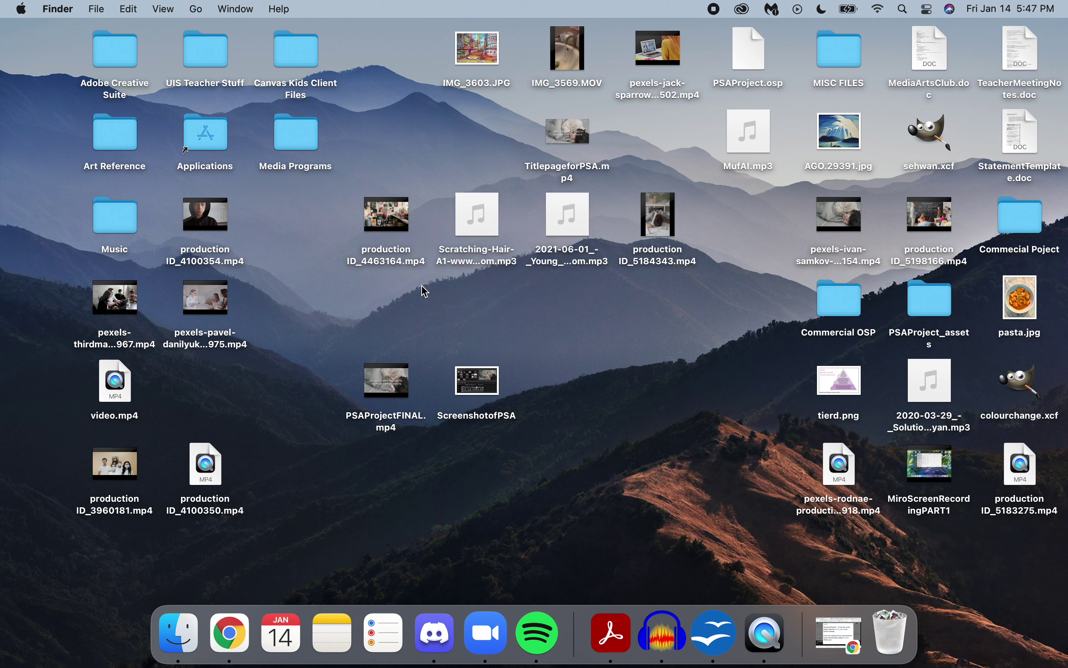
# Step: Open the Media Programs folder on the desktop, and launch Audacity from it briefly before closing its empty project window
pyautogui.click(397, 225)
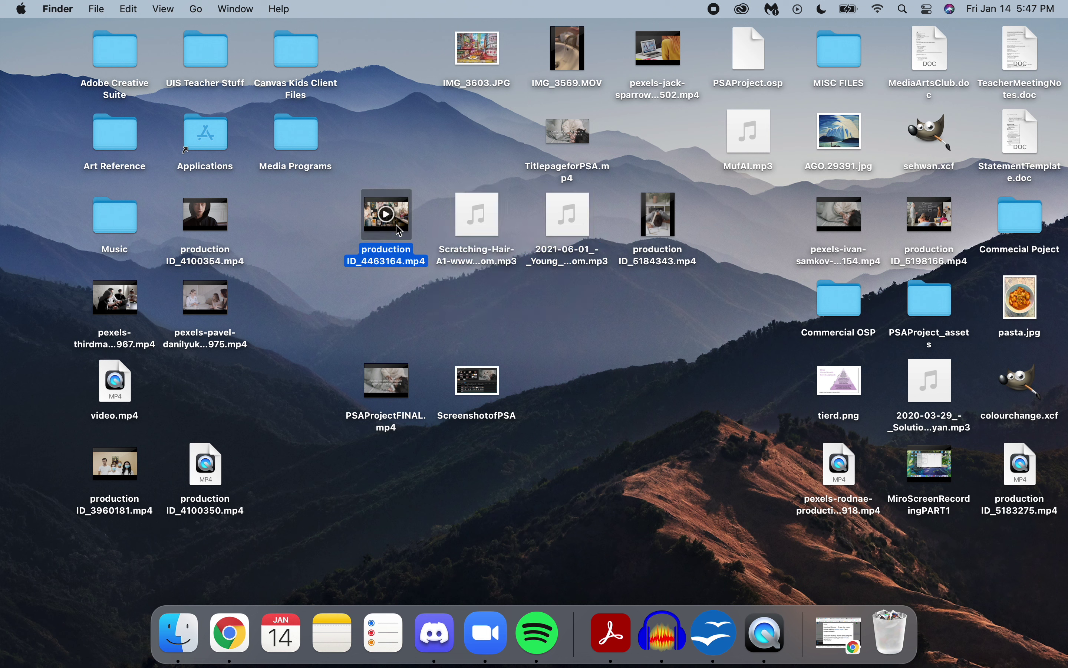
pyautogui.moveTo(490, 200)
pyautogui.moveTo(583, 212)
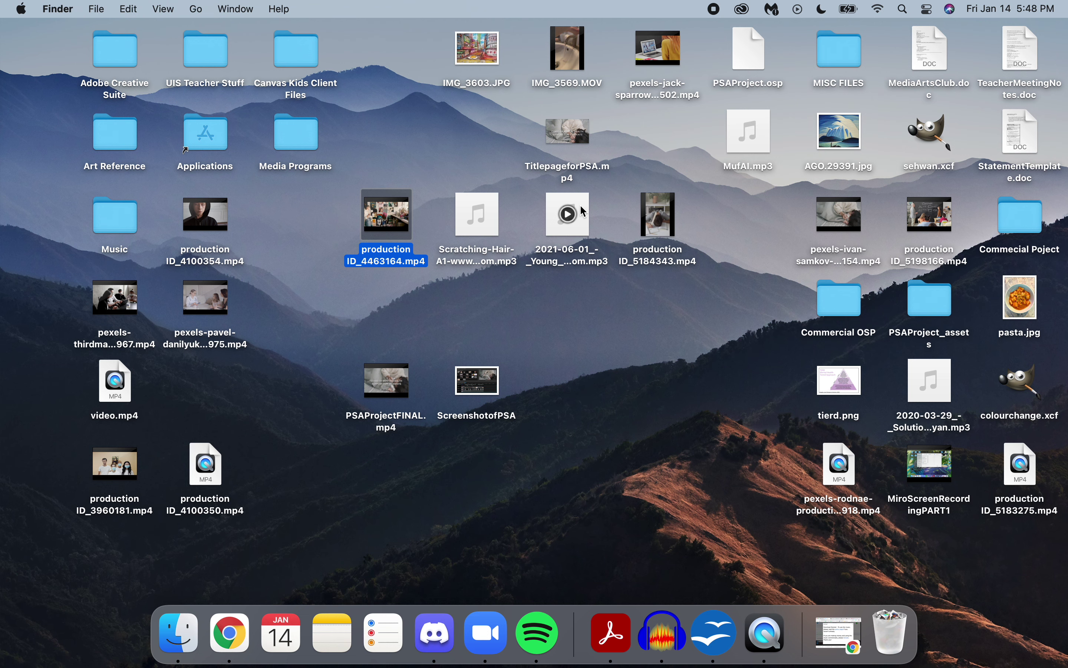
pyautogui.doubleClick(307, 152)
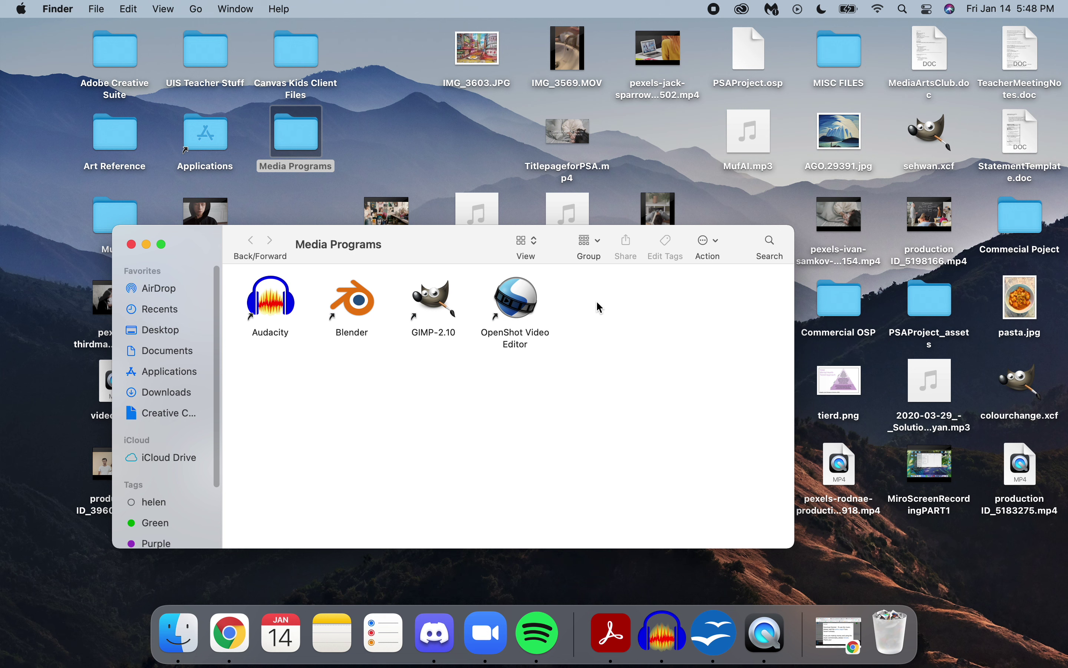
pyautogui.click(525, 305)
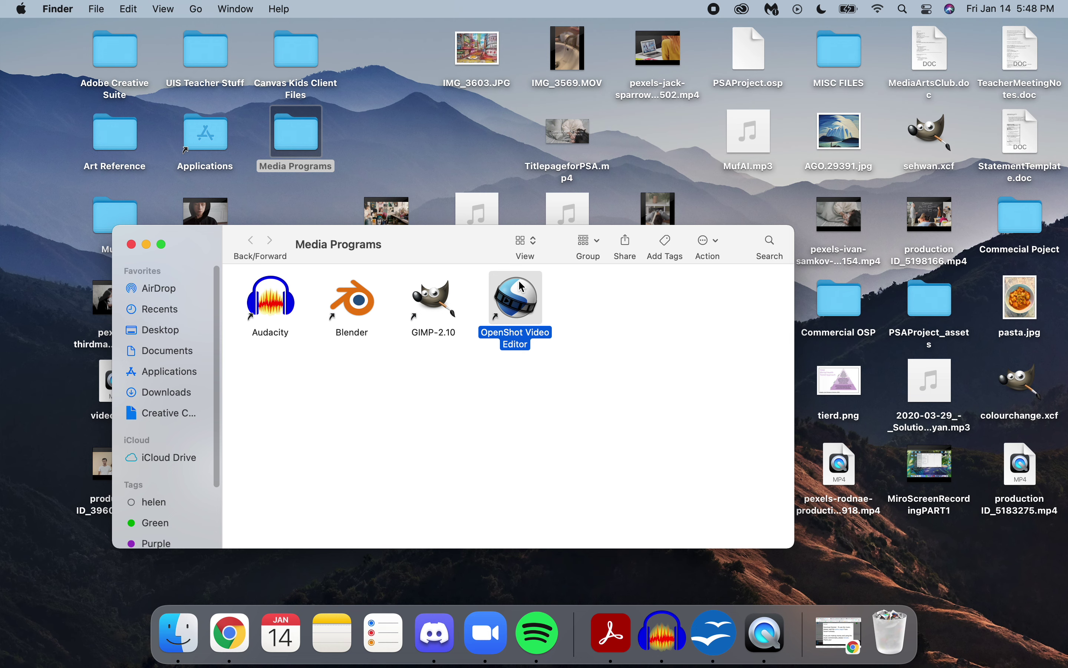
pyautogui.doubleClick(285, 311)
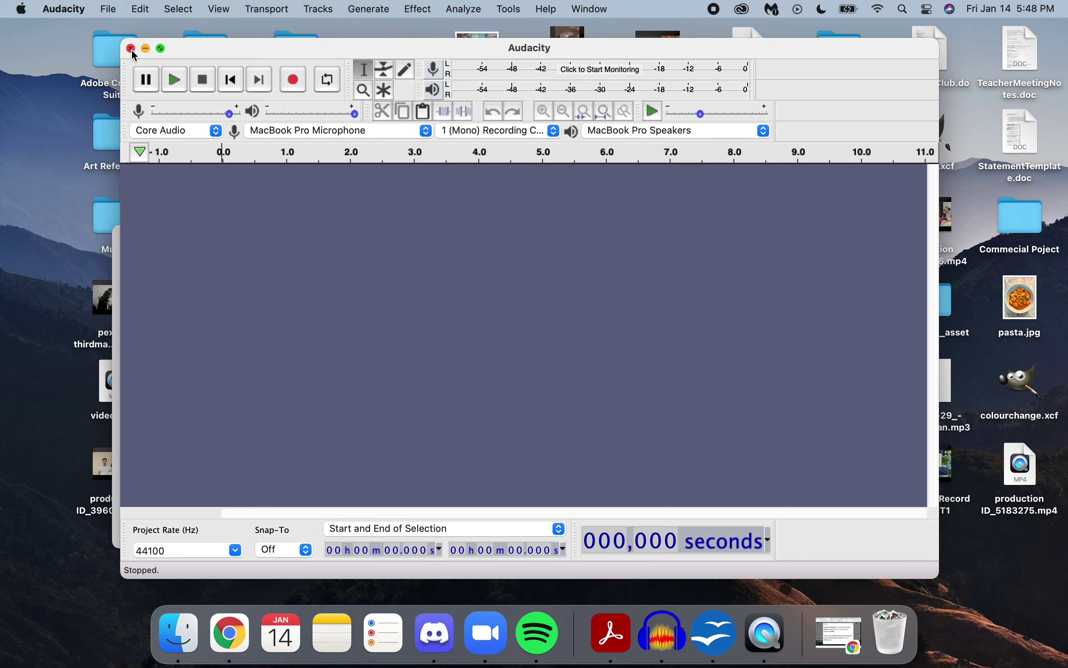
pyautogui.click(131, 48)
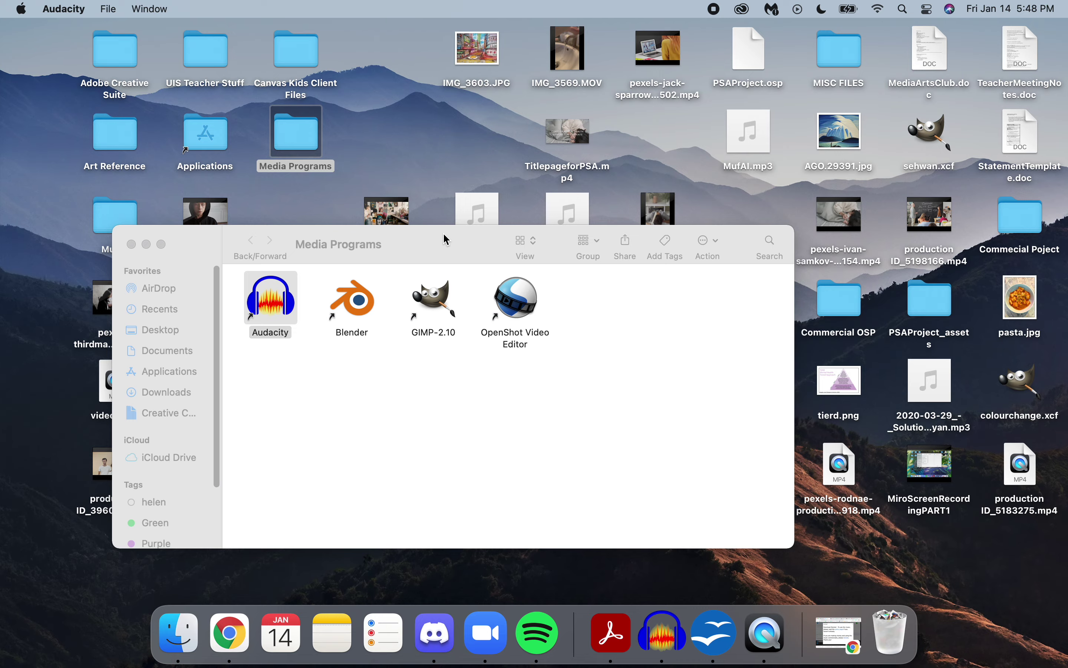
# Step: Switch to YouTube Studio in Chrome, open the draft video's details, and highlight its full Part B tutorial title
pyautogui.click(229, 633)
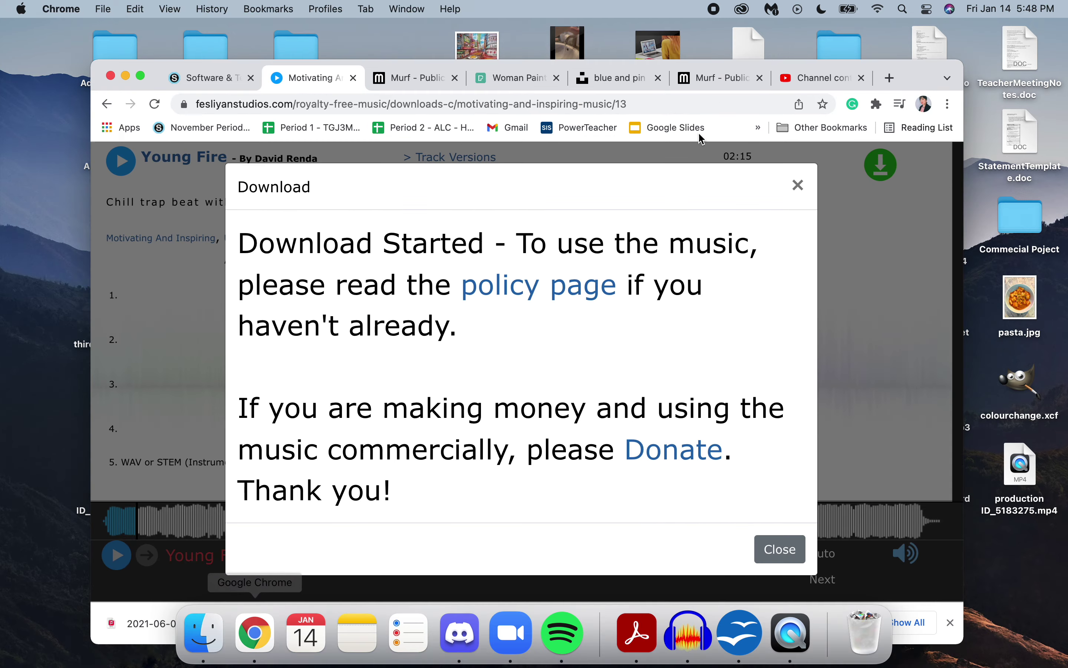
pyautogui.click(811, 79)
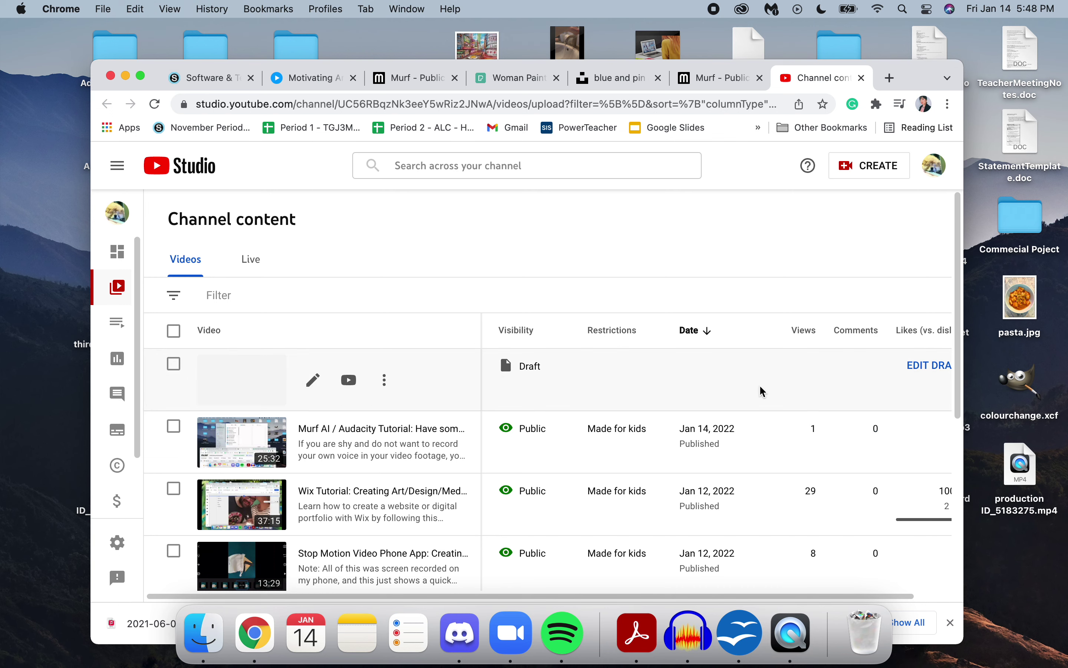
pyautogui.click(253, 373)
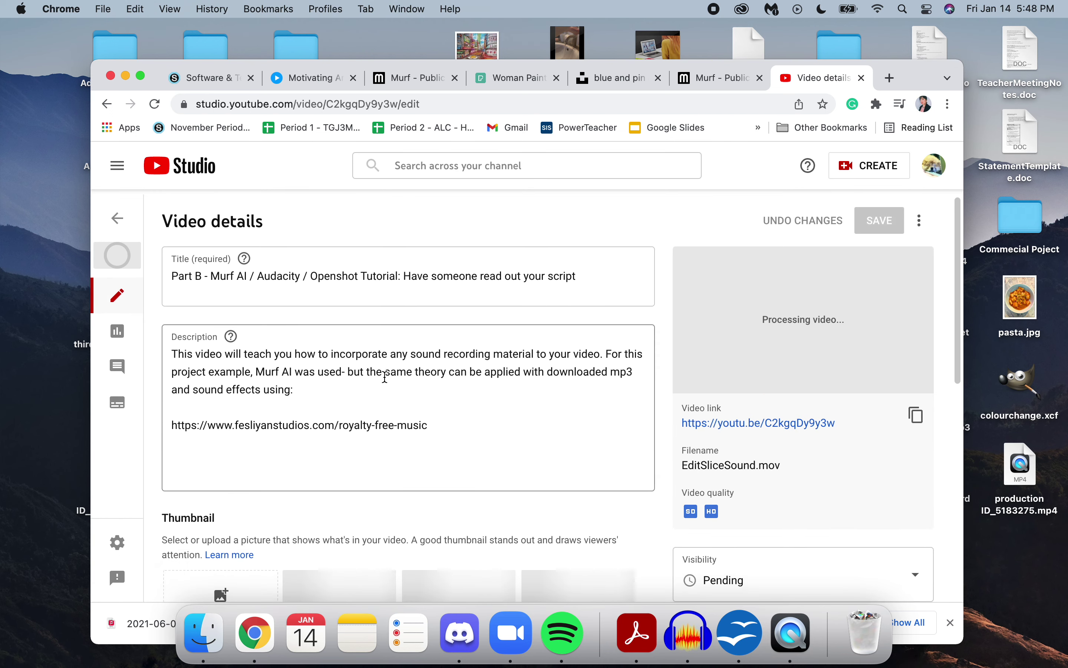
pyautogui.click(250, 271)
pyautogui.write('/')
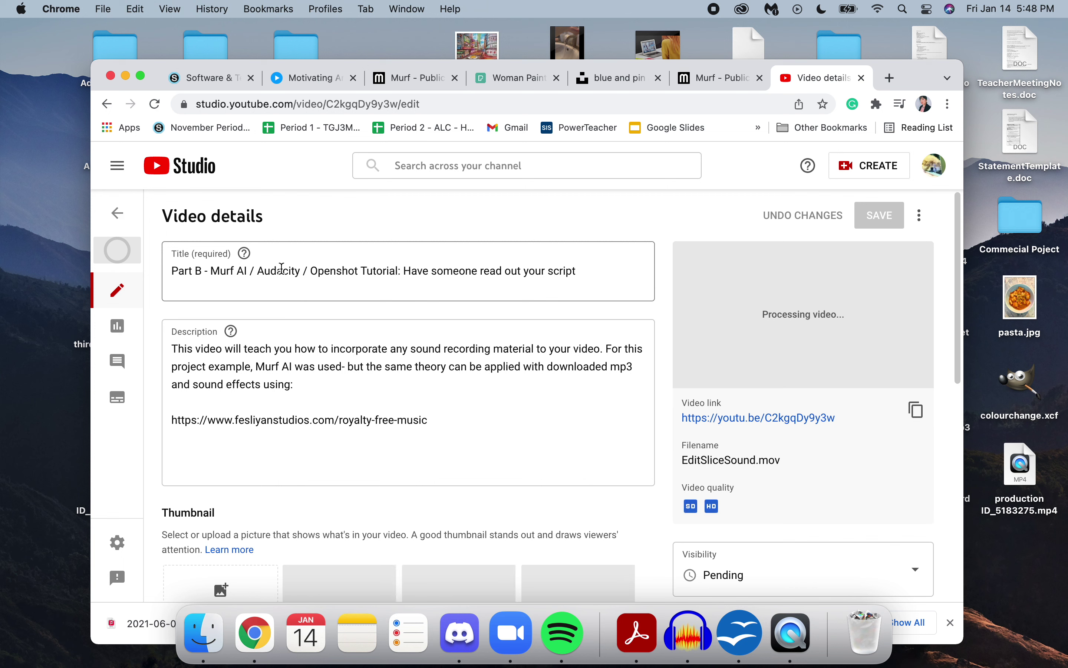
pyautogui.click(423, 271)
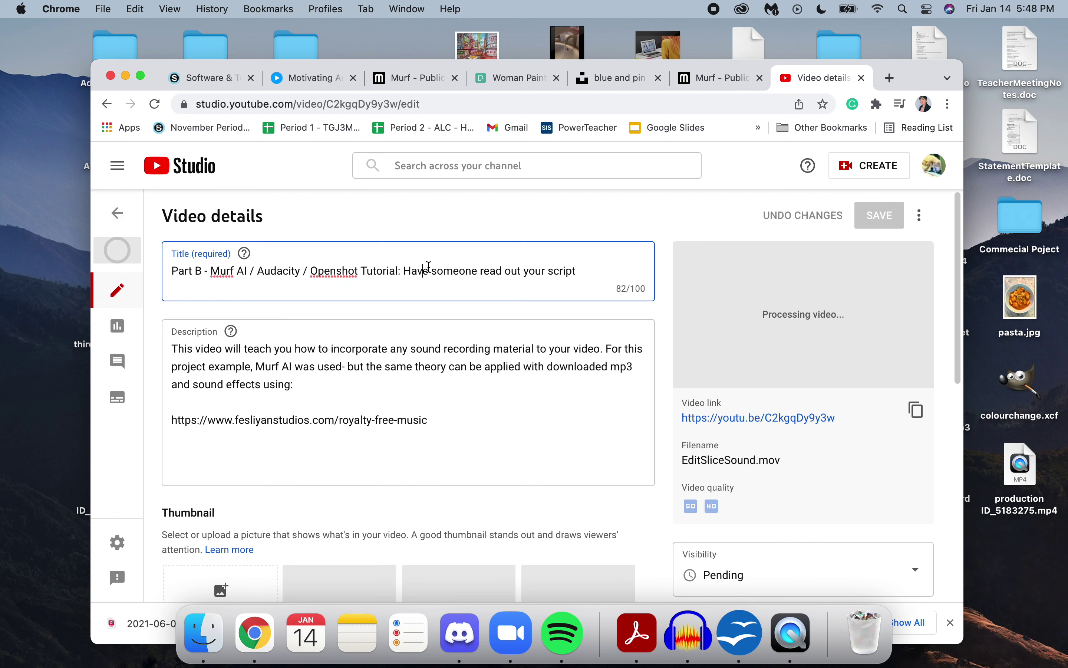
pyautogui.press('super+shift+Left')
pyautogui.click(565, 271)
pyautogui.press('super+a')
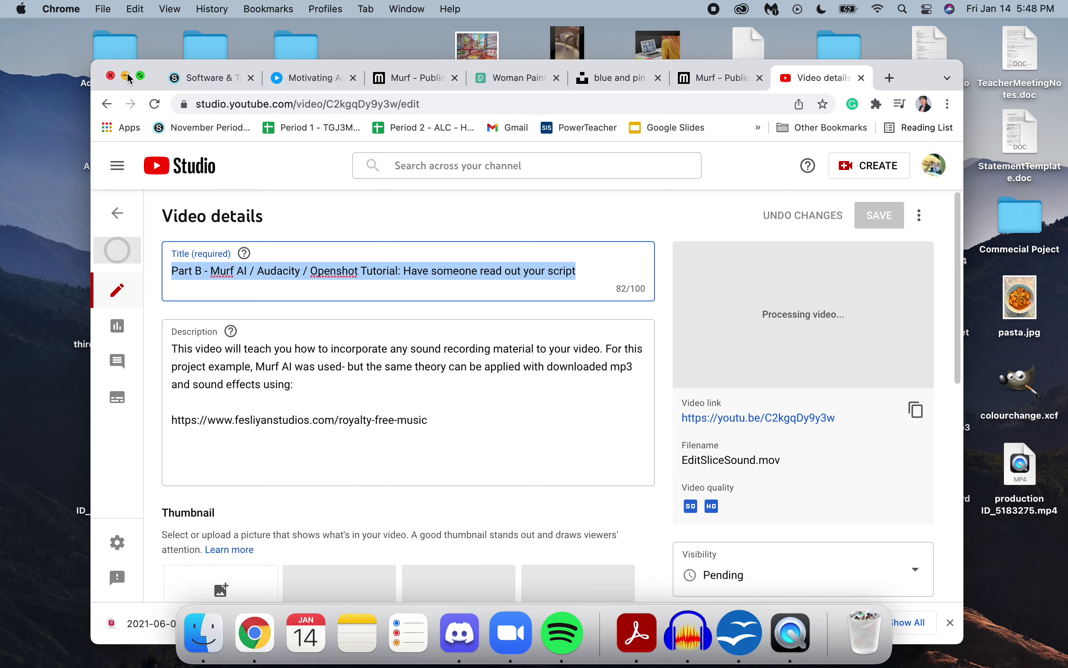
# Step: Minimize the browser, move the Media Programs window lower, and select the production ID_4463164.mp4 video and the two downloaded MP3s
pyautogui.press('super+m')
pyautogui.click(265, 264)
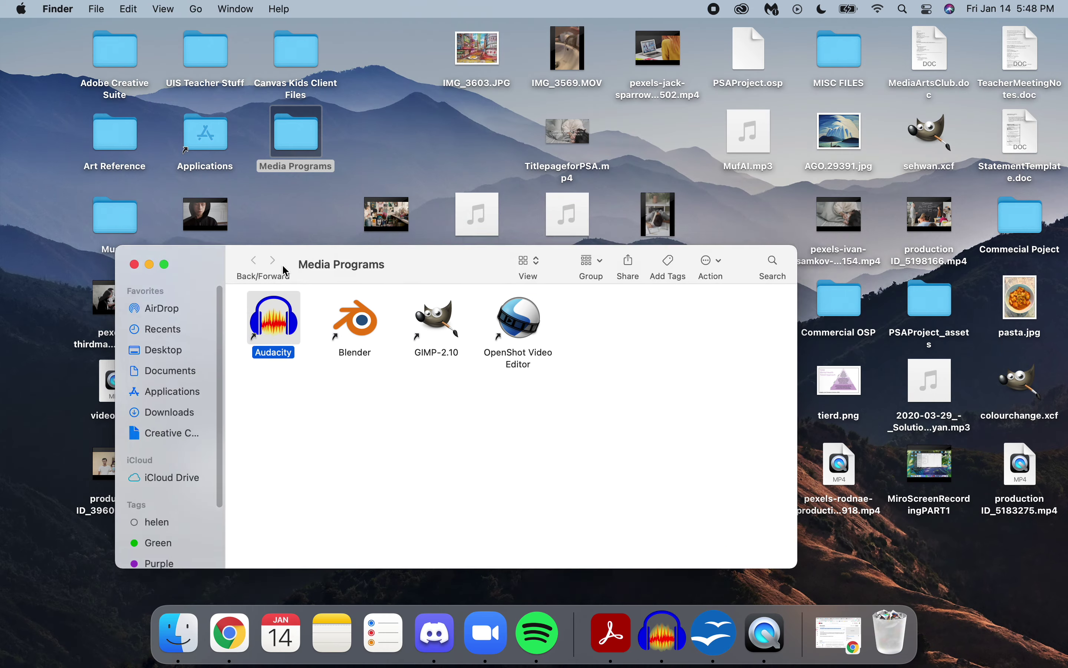
pyautogui.moveTo(279, 267); pyautogui.dragTo(300, 366)
pyautogui.moveTo(317, 231); pyautogui.dragTo(547, 273)
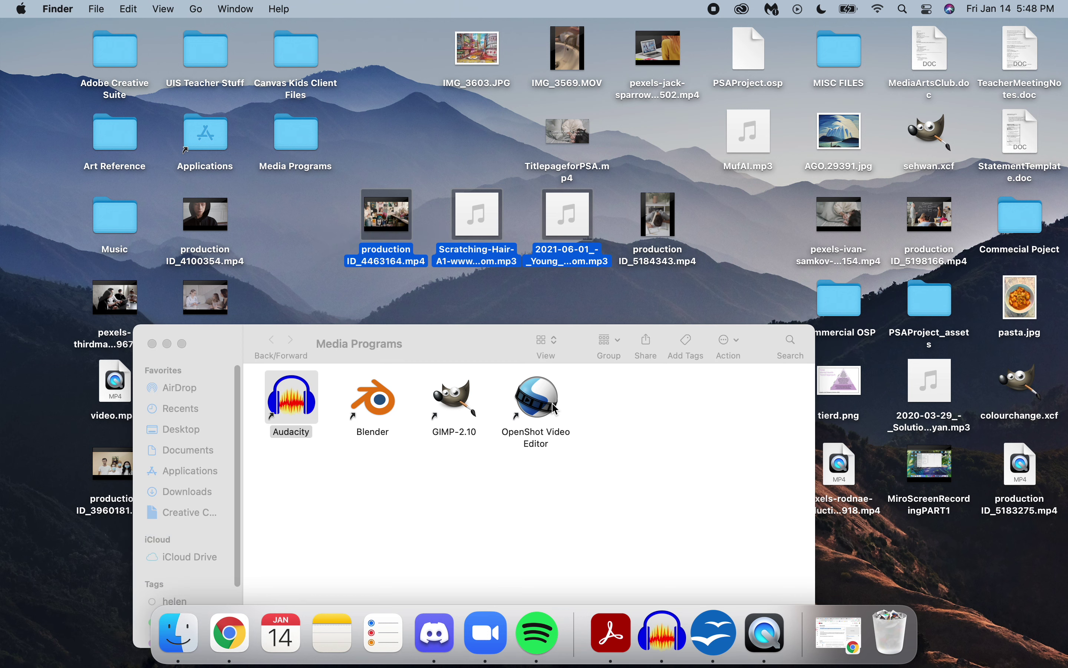
# Step: Launch OpenShot Video Editor, force quit the stalled launch, and start it again from the Media Programs folder
pyautogui.doubleClick(555, 410)
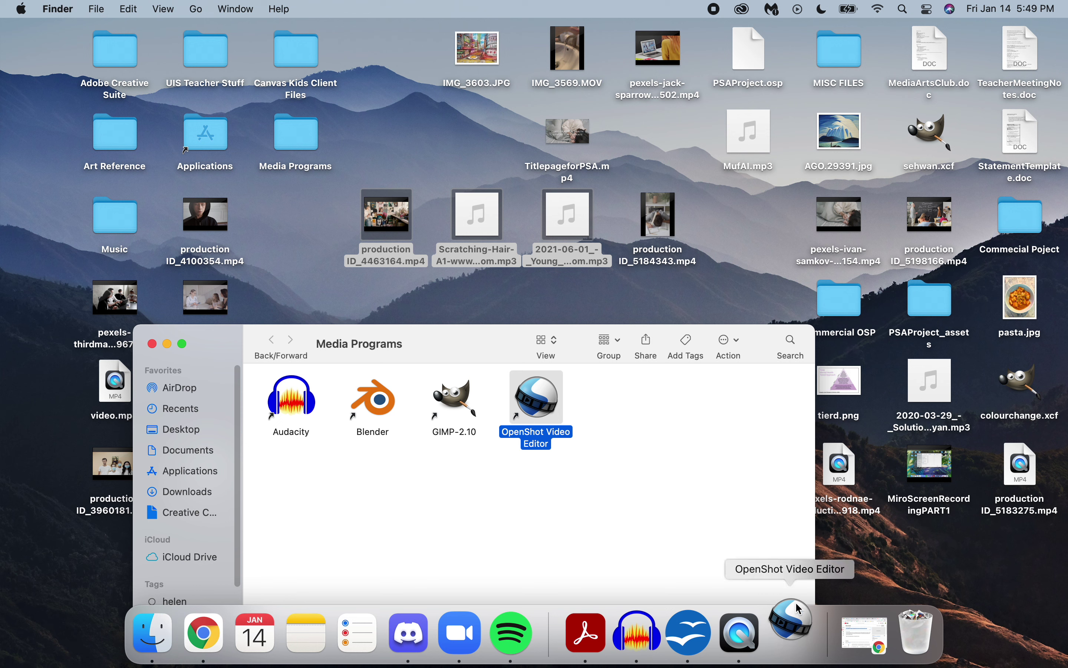
pyautogui.rightClick(790, 623)
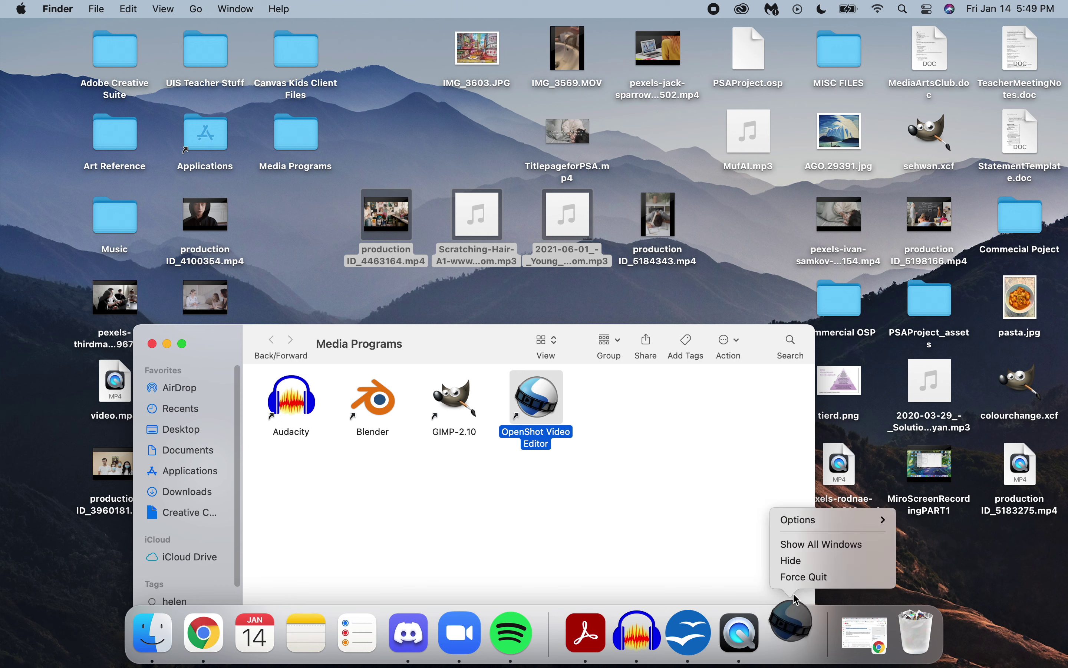
pyautogui.click(801, 577)
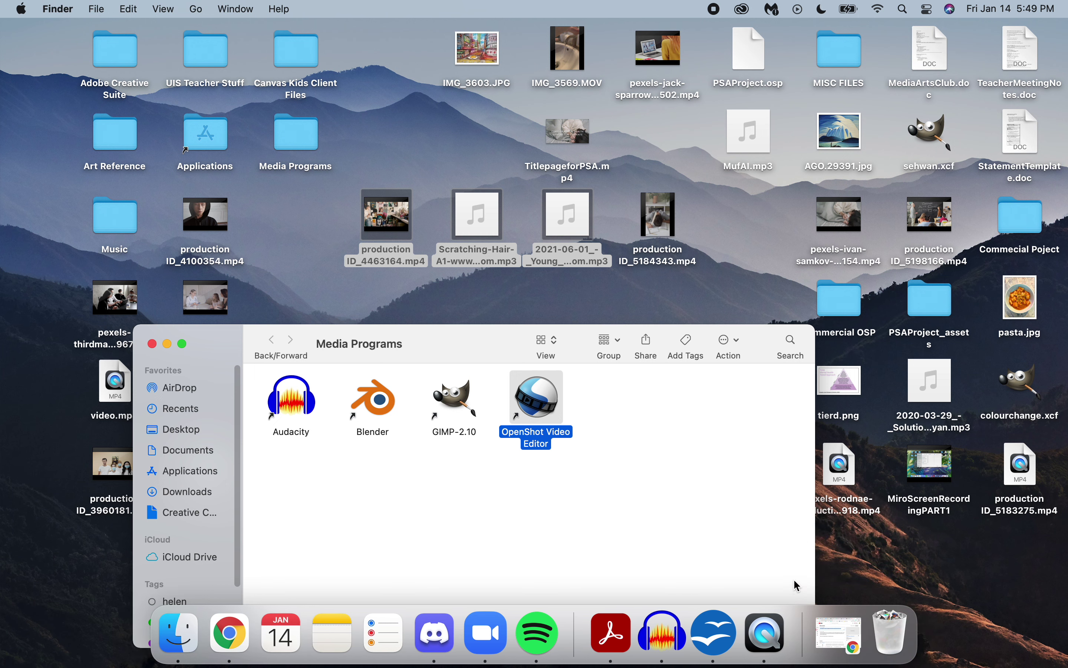
pyautogui.click(307, 148)
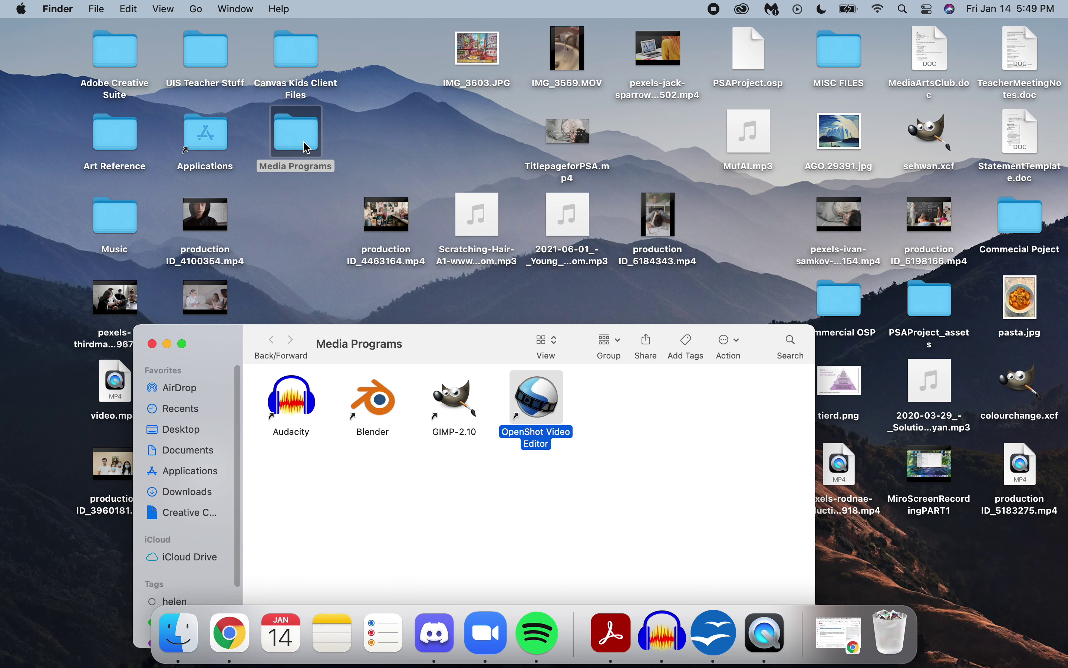
pyautogui.doubleClick(531, 401)
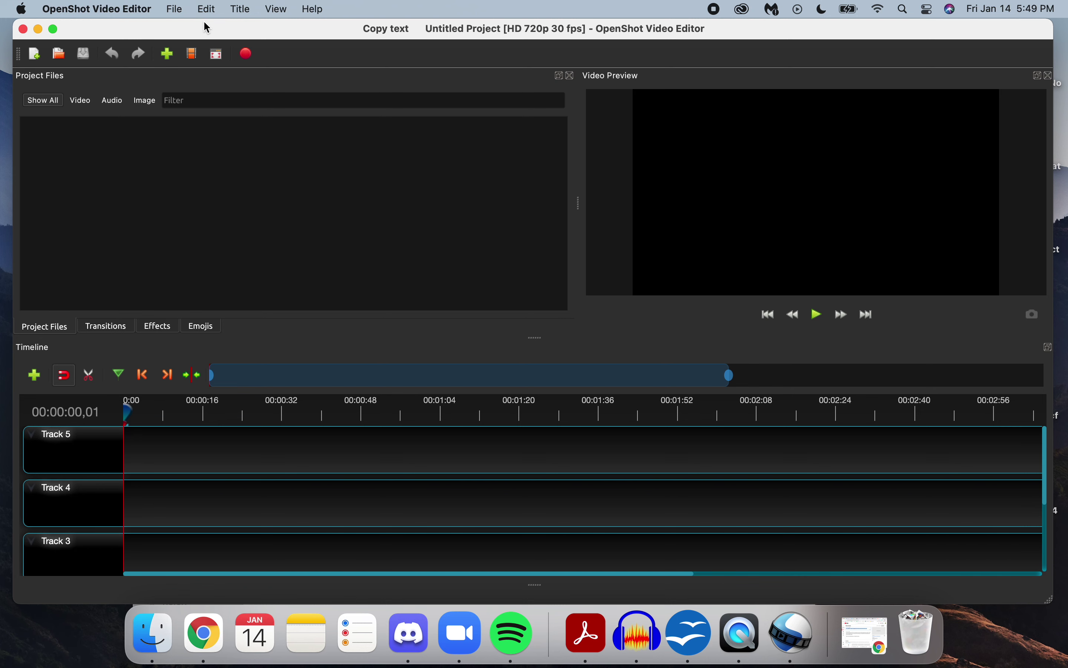
pyautogui.moveTo(213, 36); pyautogui.dragTo(212, 33)
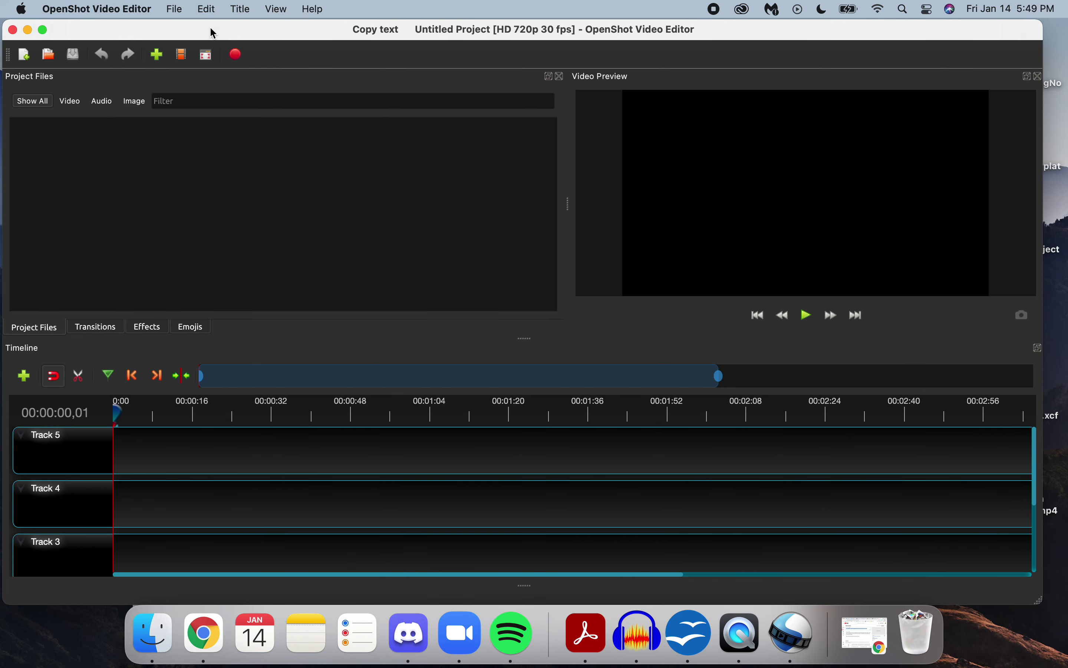
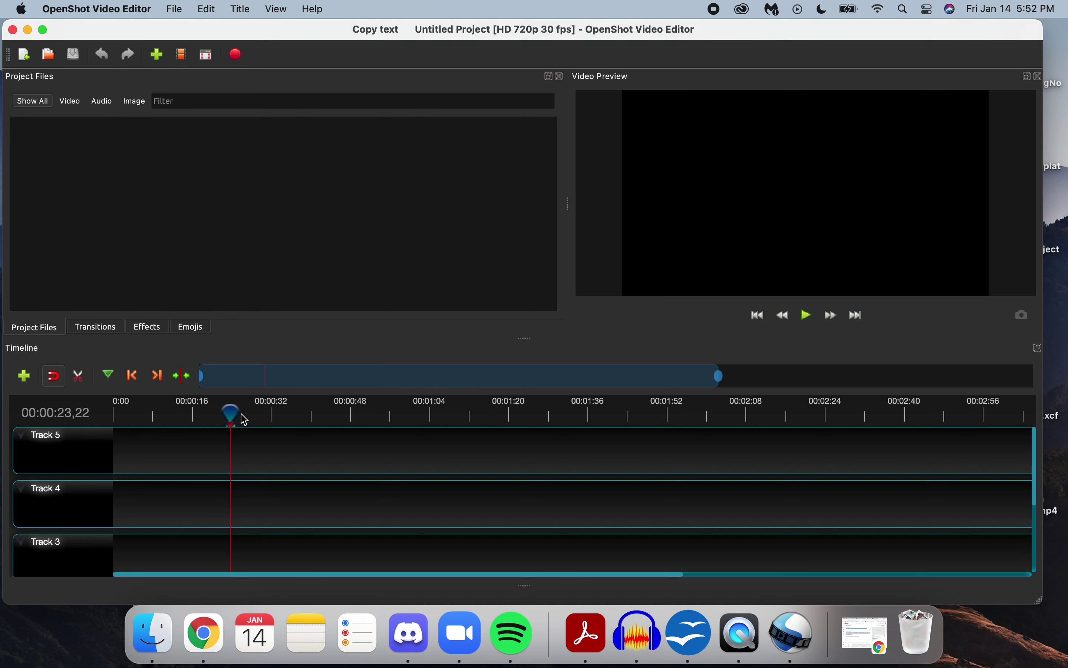
# Step: Return the playhead to the beginning of the timeline, and reposition the OpenShot window on the desktop
pyautogui.click(156, 418)
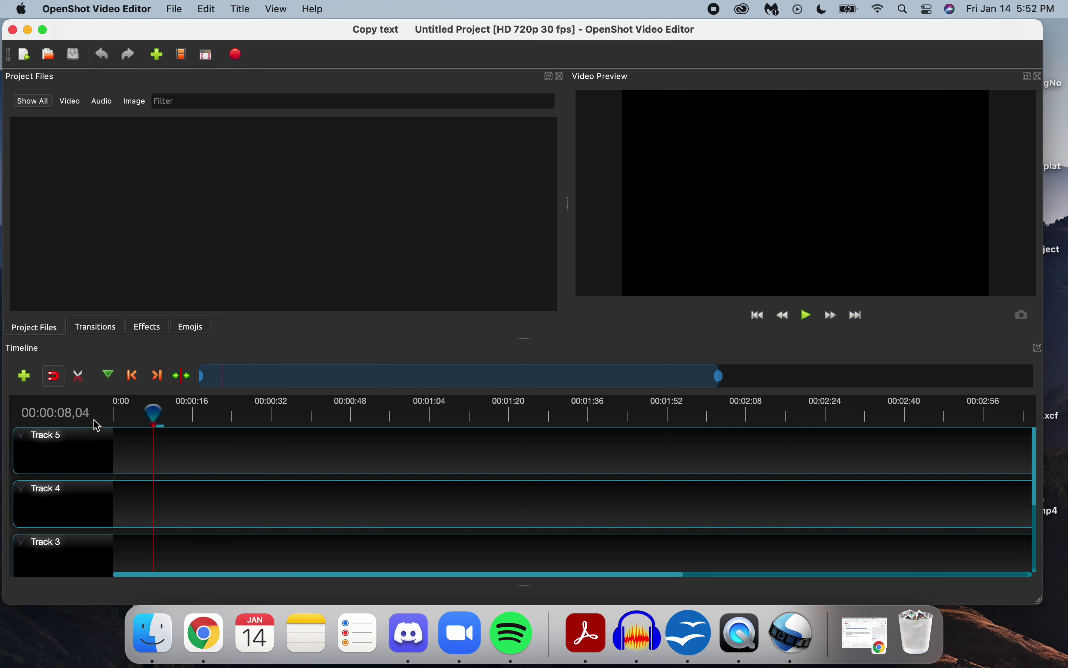
pyautogui.moveTo(150, 415); pyautogui.dragTo(115, 413)
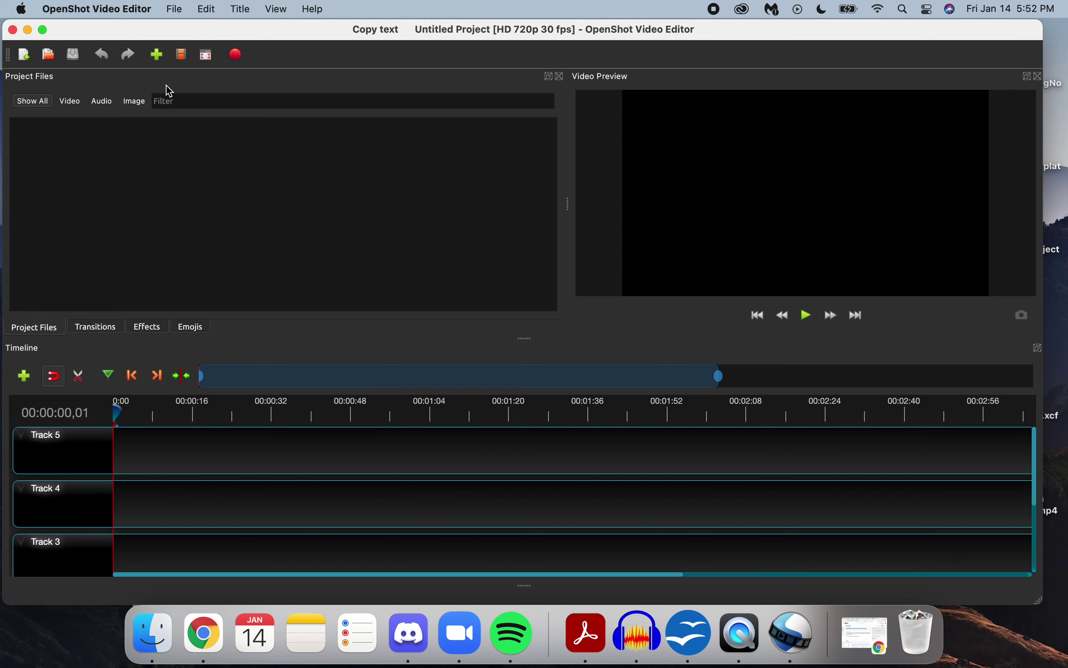
pyautogui.moveTo(291, 37); pyautogui.dragTo(448, 383)
pyautogui.moveTo(306, 190); pyautogui.dragTo(566, 290)
pyautogui.moveTo(588, 385); pyautogui.dragTo(477, 42)
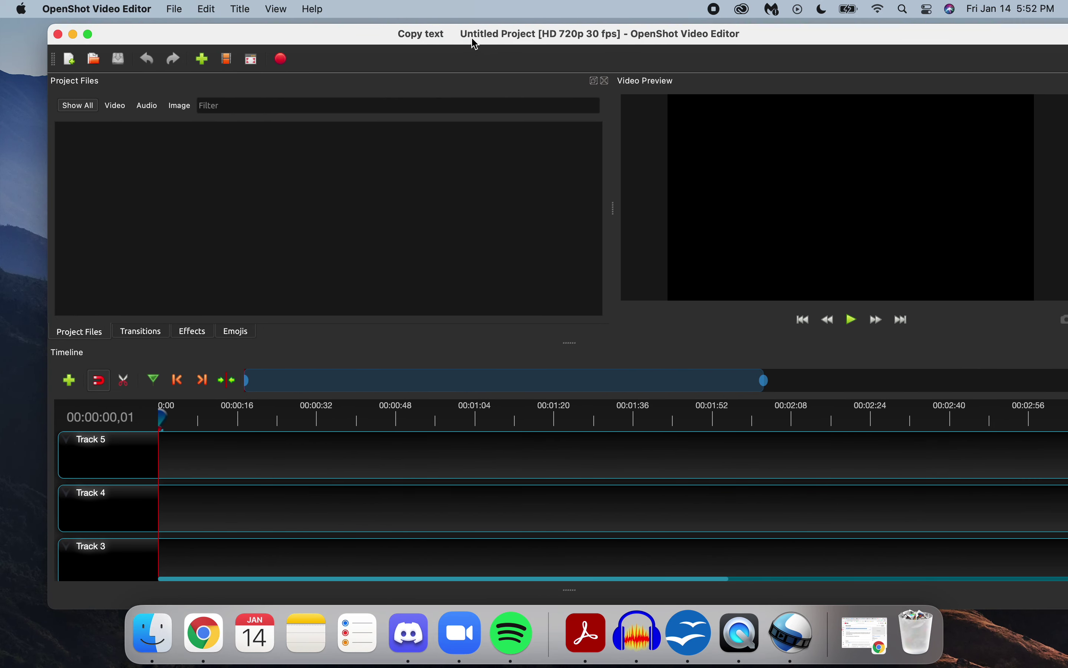
# Step: Open the file import dialog and browse to the MP4 files in the Desktop folder
pyautogui.click(204, 62)
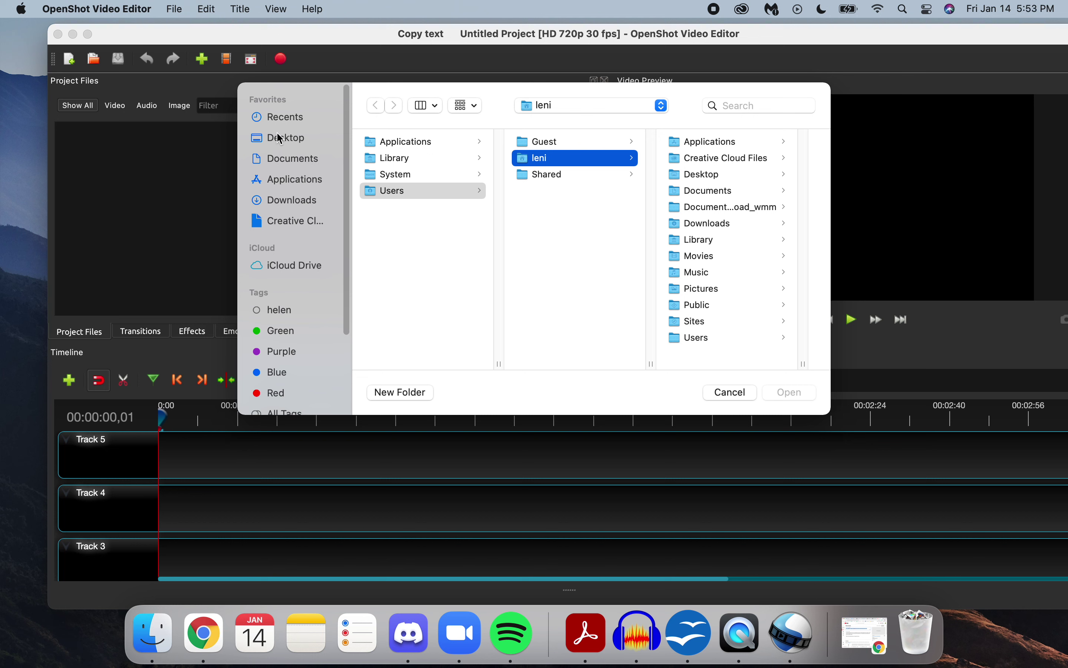
pyautogui.click(297, 142)
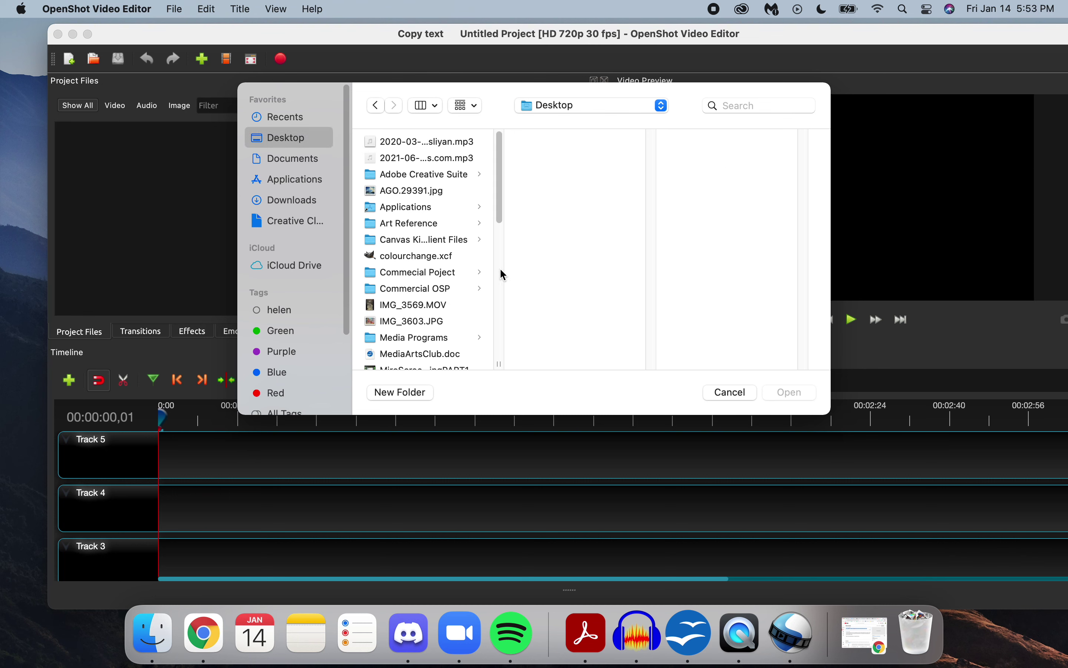
pyautogui.scroll(-3, 437, 274)
pyautogui.scroll(-10, 437, 274)
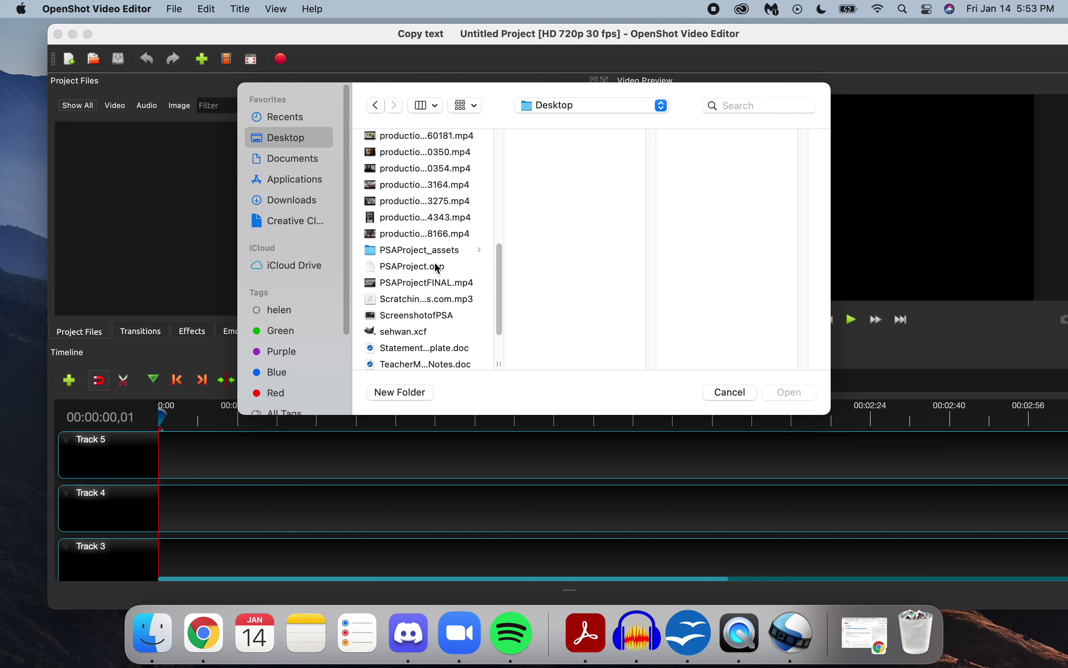
pyautogui.scroll(3, 430, 239)
# Step: Preview several of the Desktop MP4 files, and import production ID_4463164.mp4 into the project files
pyautogui.click(422, 199)
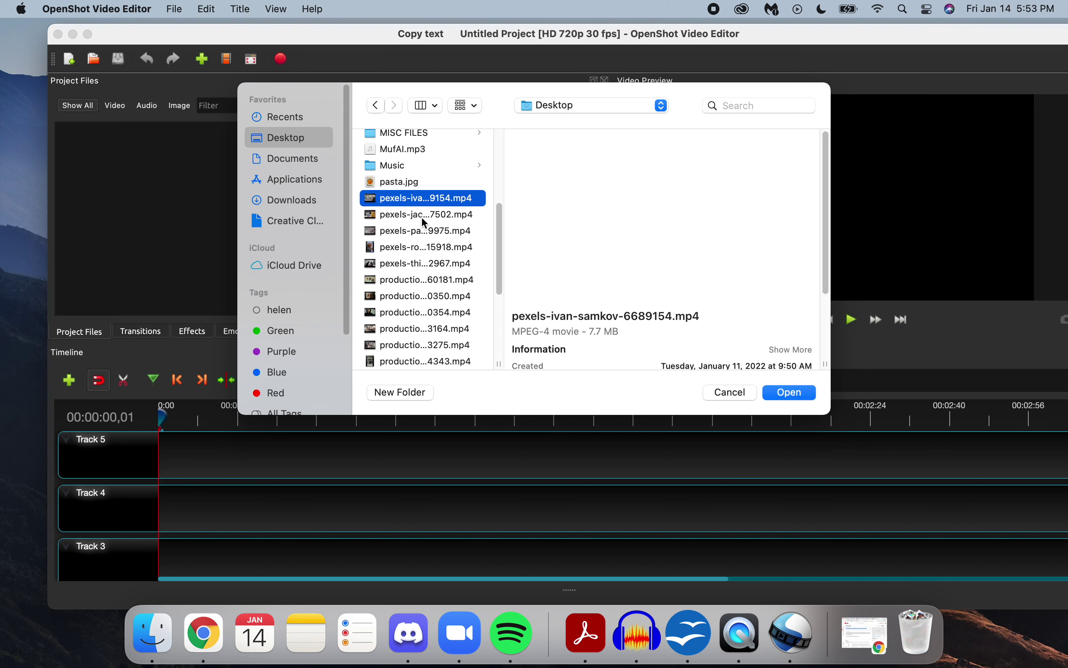
pyautogui.scroll(-3, 504, 233)
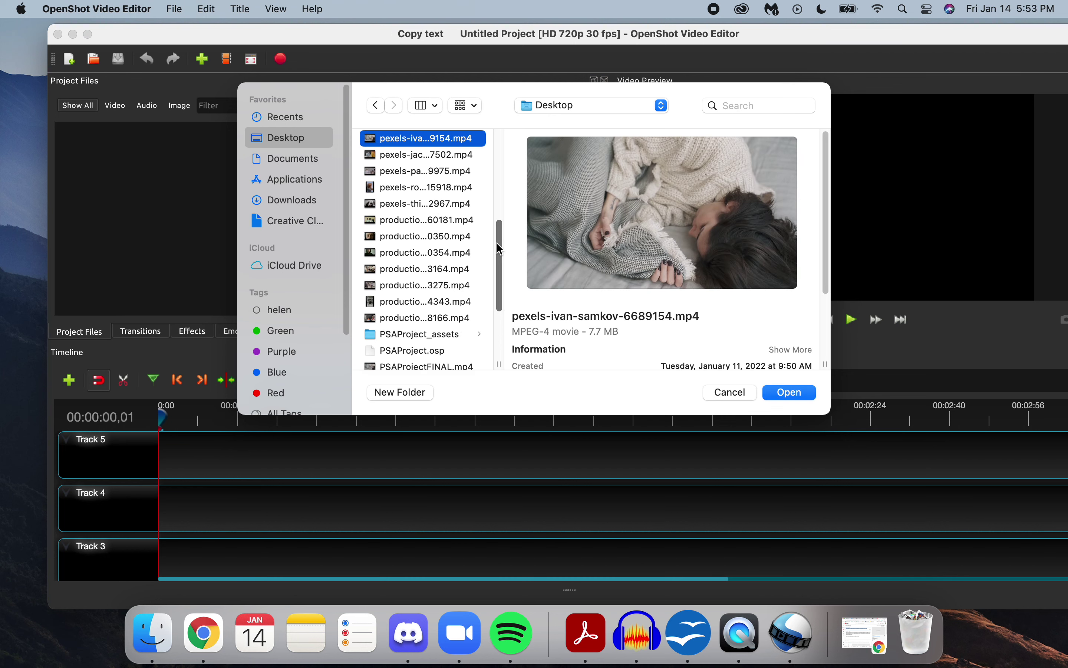
pyautogui.scroll(1, 449, 319)
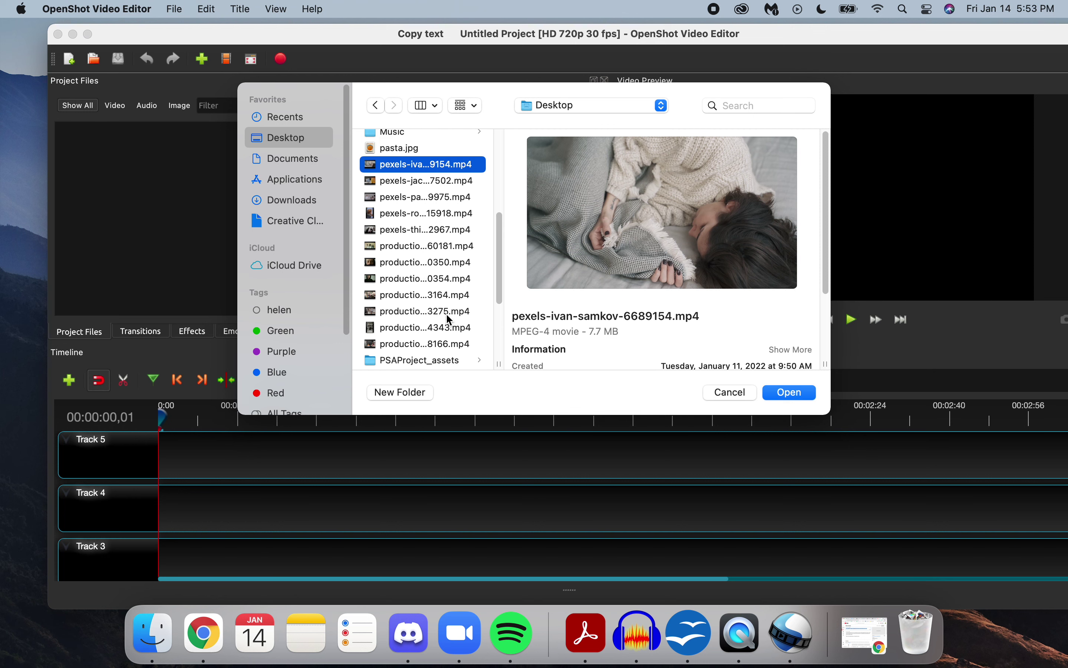
pyautogui.click(421, 185)
pyautogui.click(418, 199)
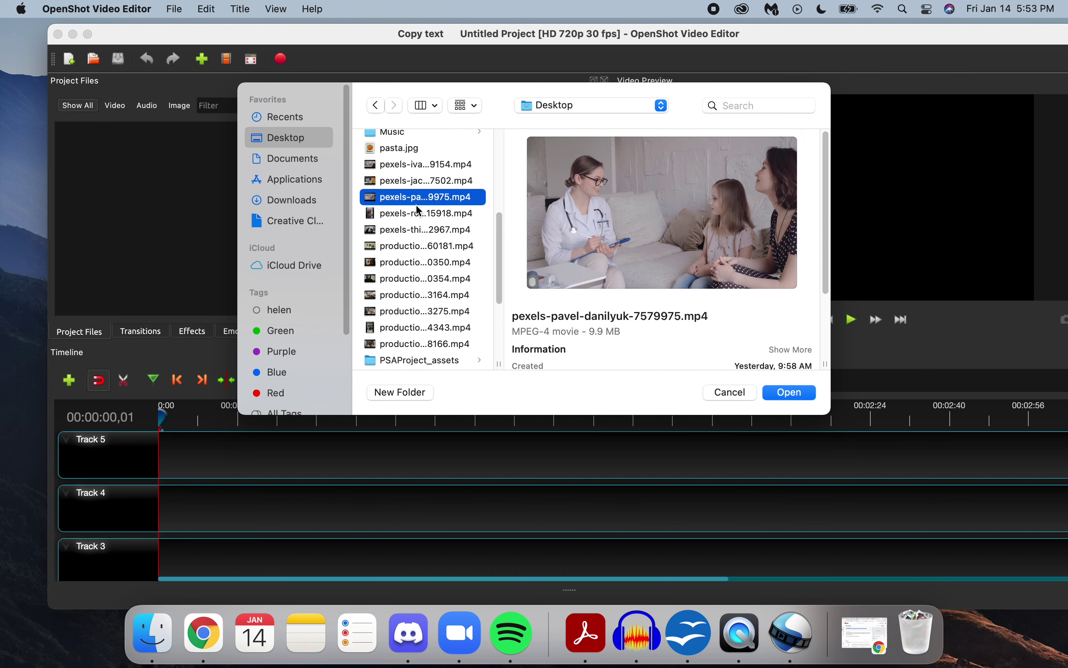
pyautogui.press('Down')
pyautogui.press('Down')
pyautogui.press('Down')
pyautogui.press('Down')
pyautogui.press('Down')
pyautogui.press('Down')
pyautogui.press('Down')
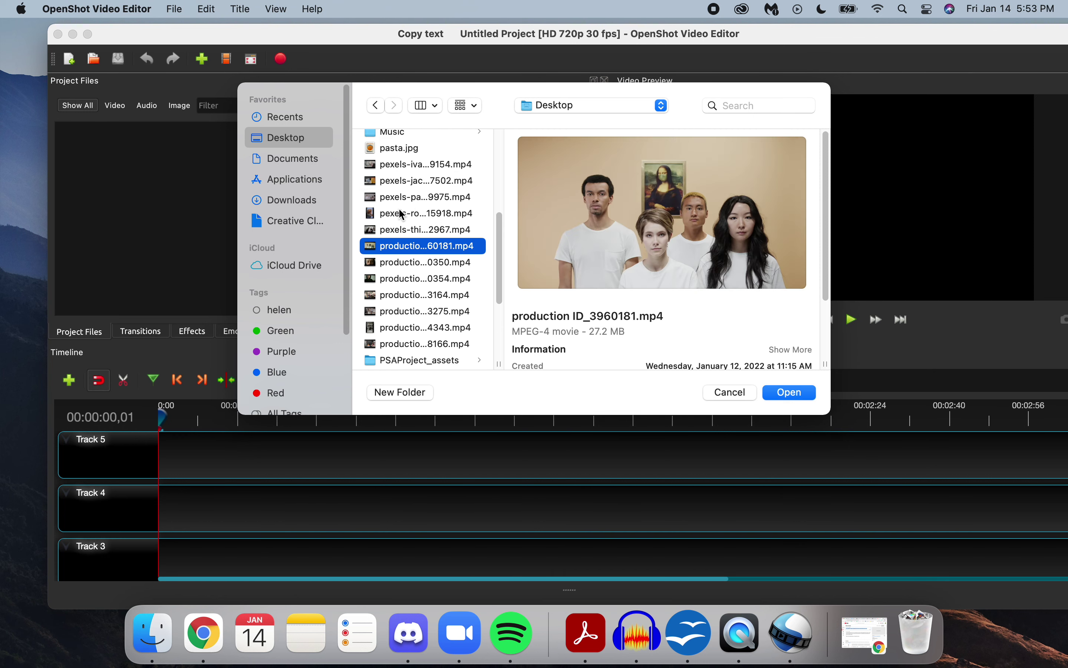
pyautogui.press('Down')
pyautogui.press('Up')
pyautogui.press('Up')
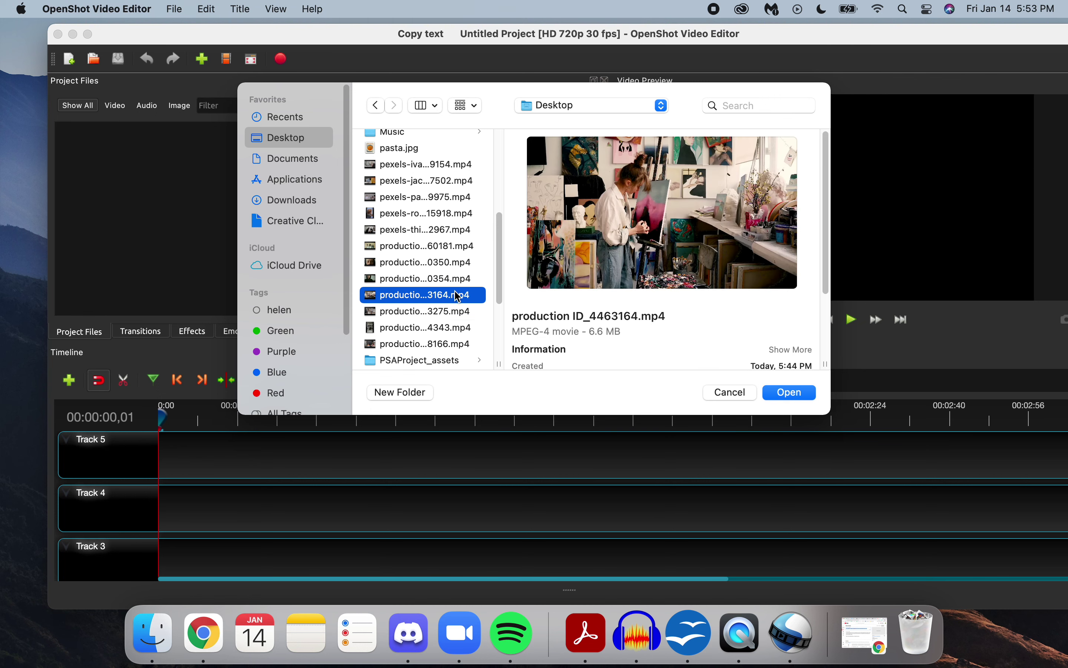
pyautogui.click(790, 393)
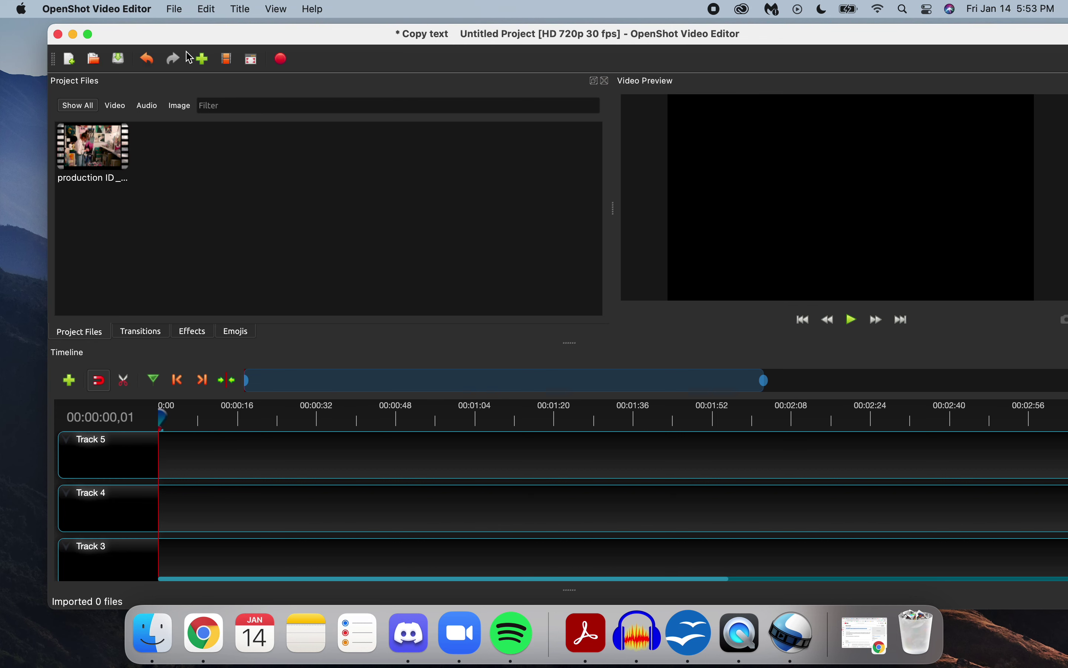
# Step: Repeat the import of production ID_4463164.mp4 from the Desktop folder, previewing other video files on the way
pyautogui.click(209, 63)
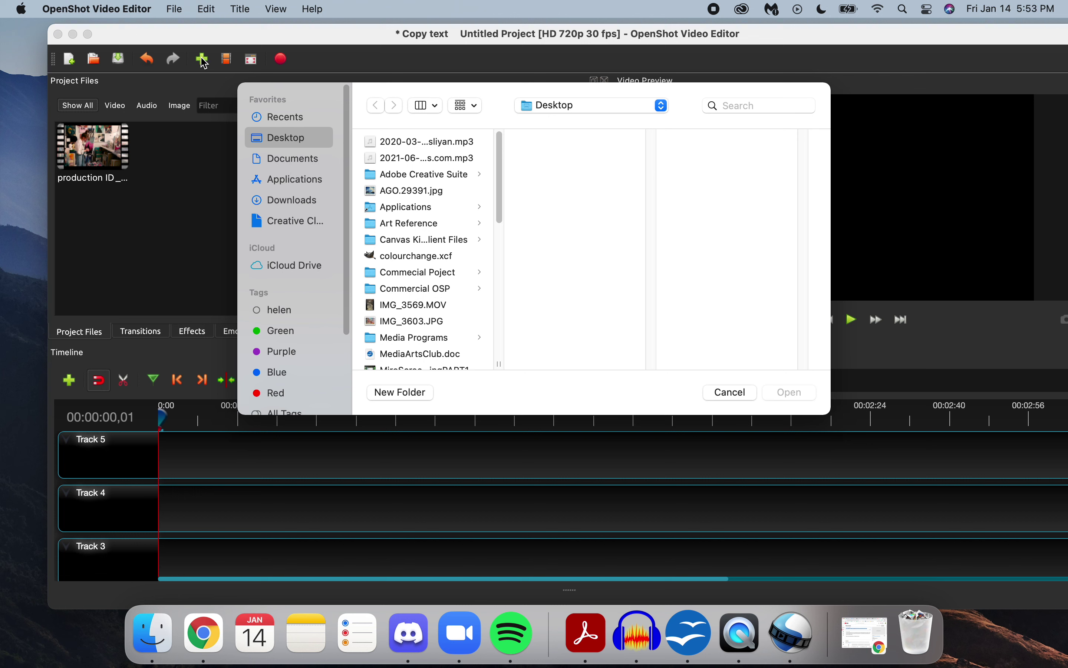
pyautogui.scroll(-10, 435, 301)
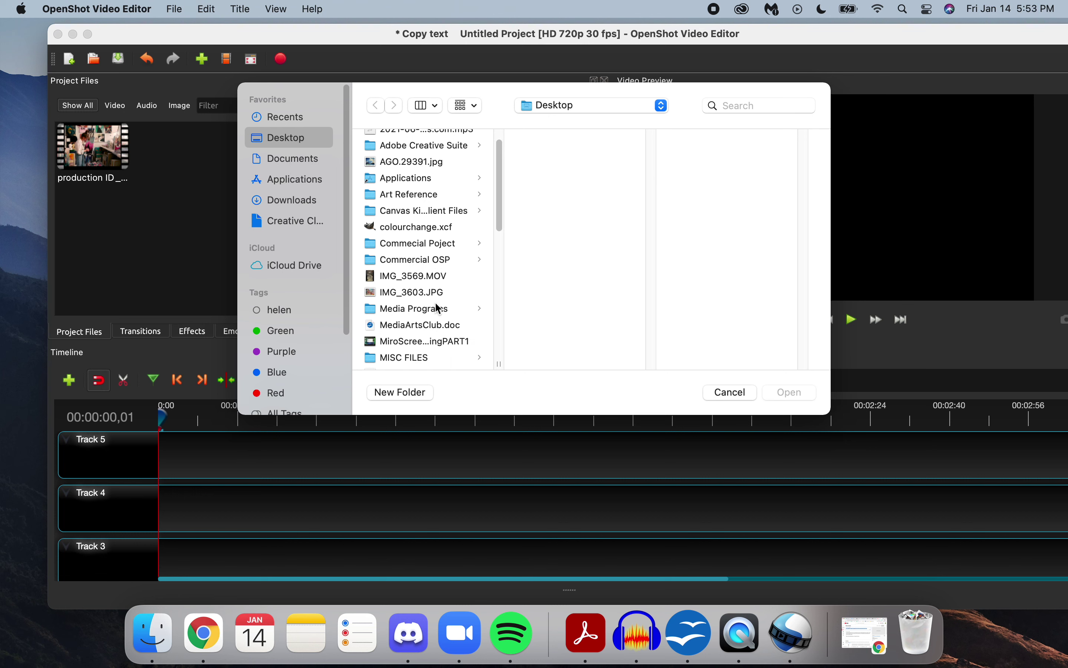
pyautogui.click(419, 267)
pyautogui.click(418, 249)
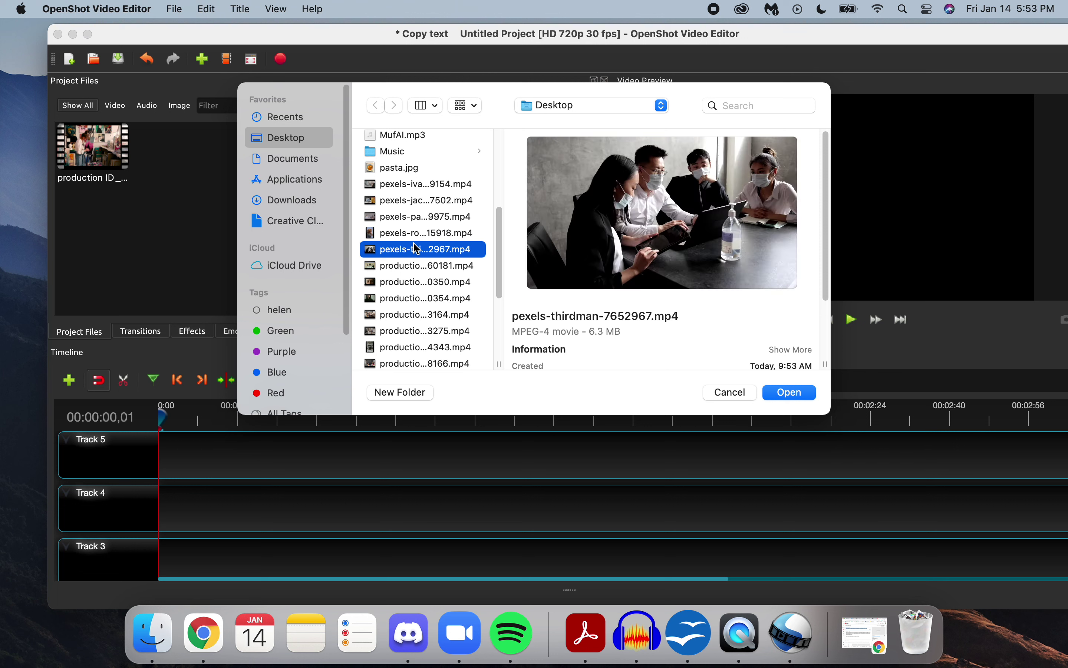
pyautogui.click(409, 298)
pyautogui.click(398, 201)
pyautogui.click(394, 216)
pyautogui.click(400, 233)
pyautogui.click(376, 250)
pyautogui.press('Down')
pyautogui.press('Down')
pyautogui.press('Down')
pyautogui.press('Down')
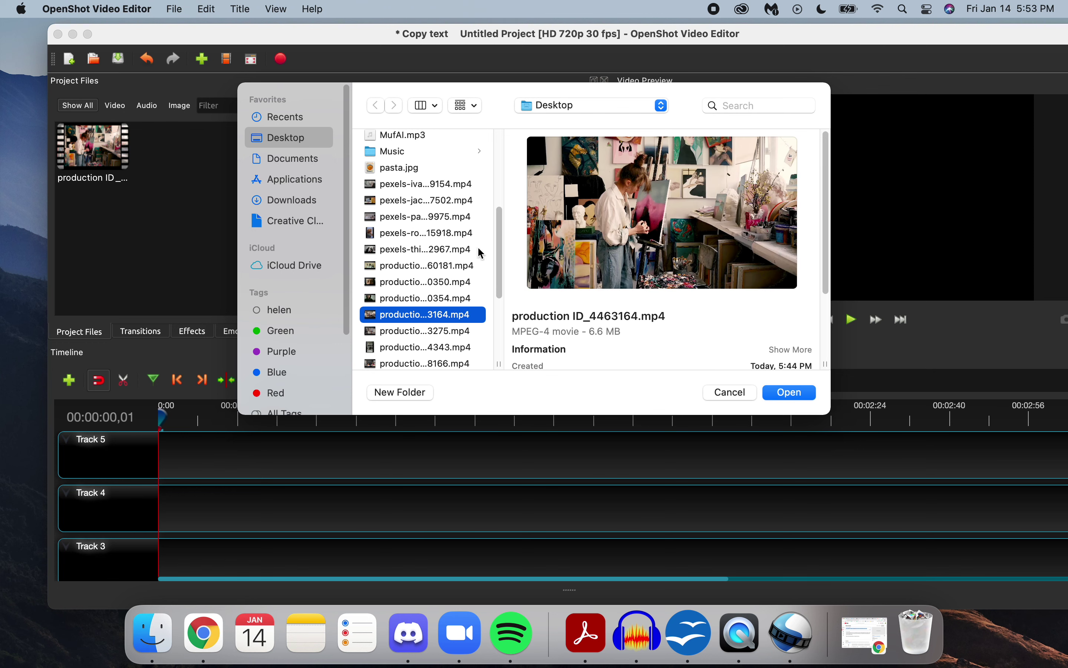
pyautogui.click(788, 393)
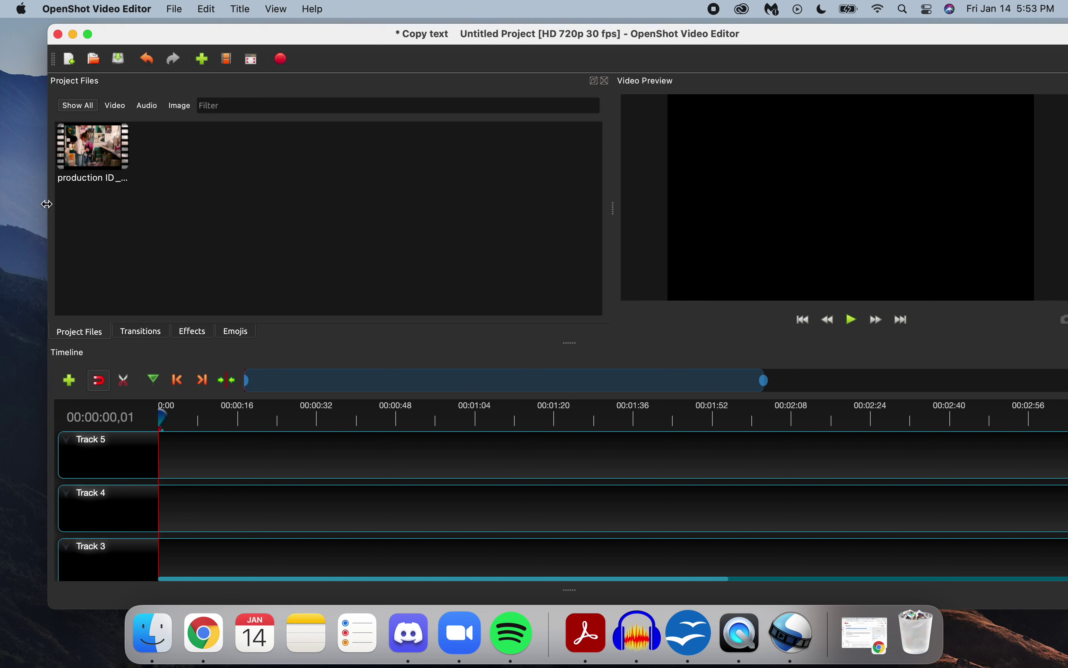
# Step: Place the imported painter video at the start of Track 5, and play it in the preview
pyautogui.moveTo(84, 152); pyautogui.dragTo(165, 446)
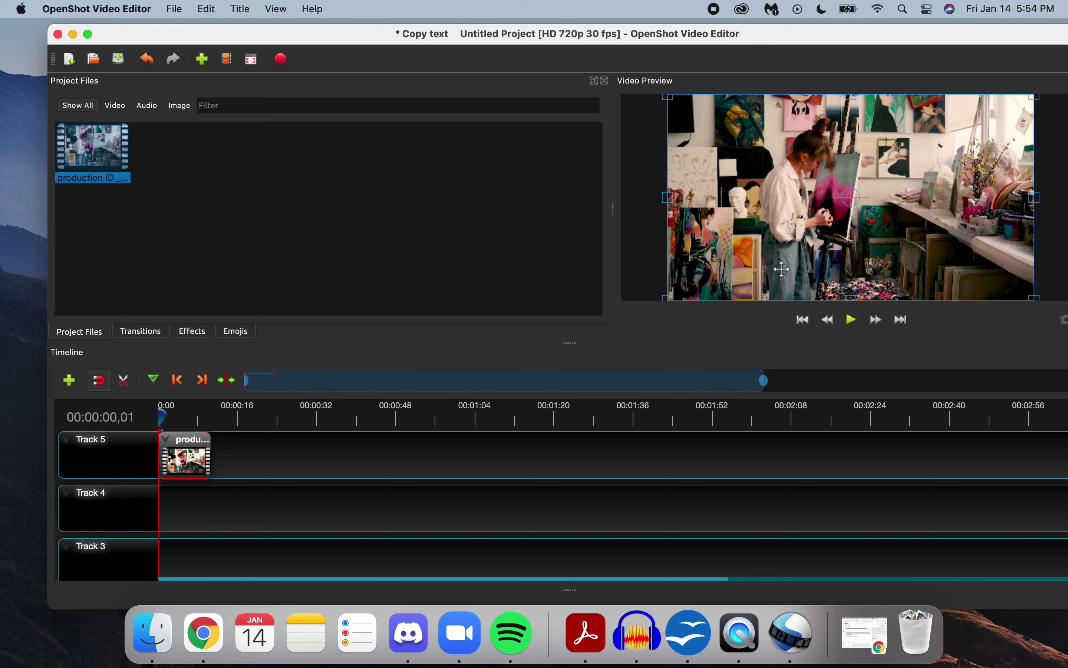
pyautogui.click(851, 319)
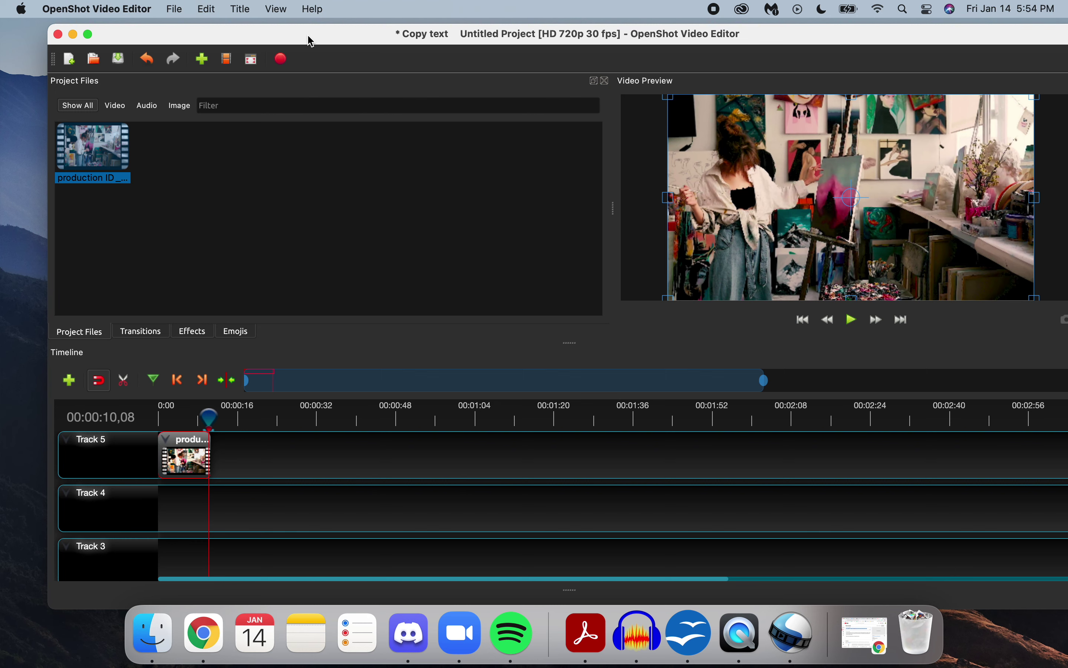
# Step: Open and cancel the file import, and move the OpenShot window lower to uncover the audio files on the desktop
pyautogui.moveTo(311, 41); pyautogui.dragTo(431, 83)
pyautogui.click(323, 108)
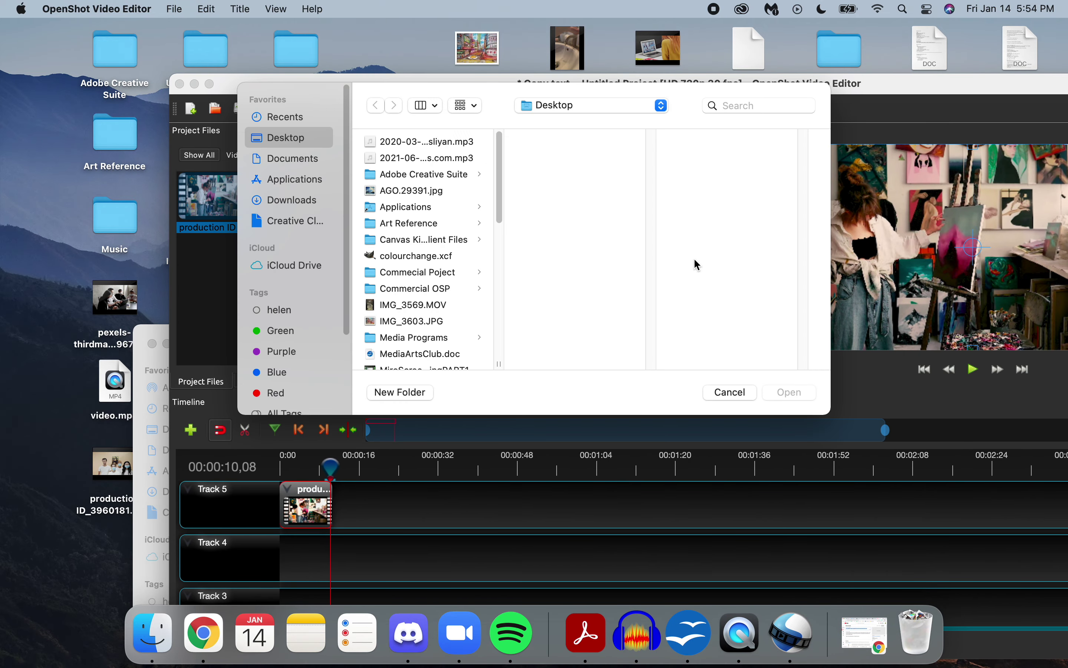
pyautogui.click(741, 394)
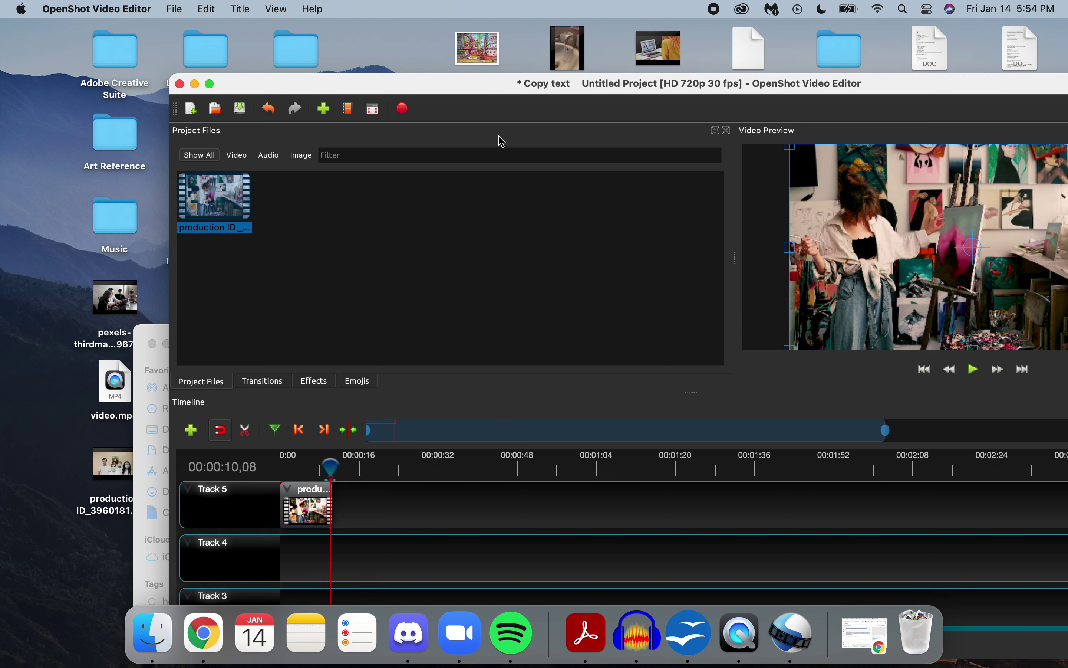
pyautogui.moveTo(469, 85); pyautogui.dragTo(524, 290)
pyautogui.moveTo(468, 216)
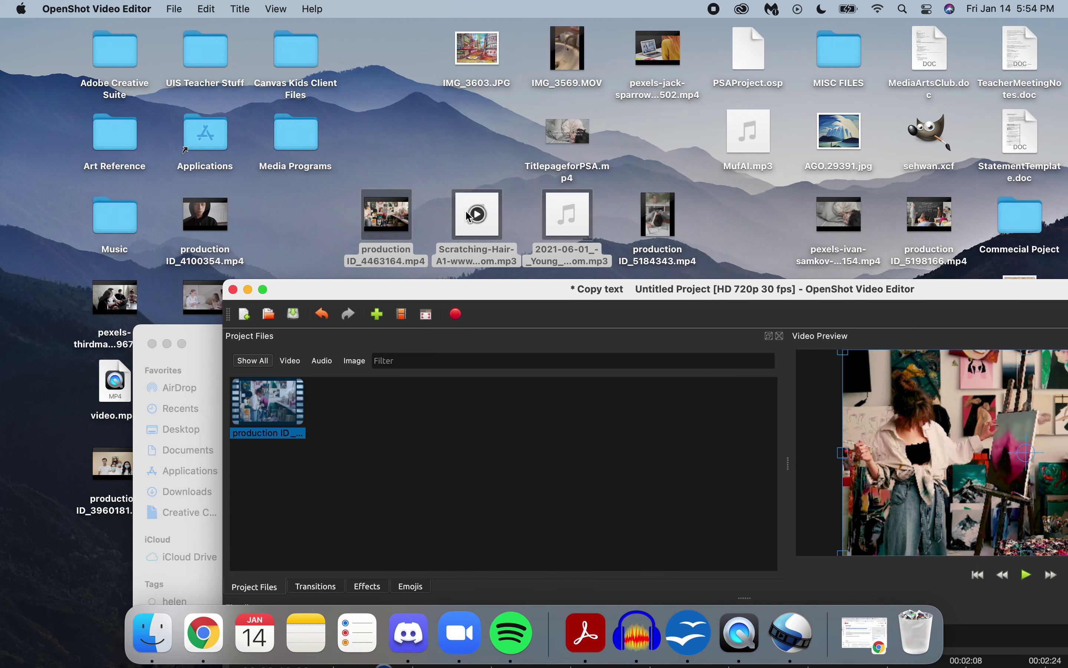
# Step: Add the Young Fire MP3 from the desktop to the project files, move the window back up, and remove the MP3 from the project
pyautogui.moveTo(567, 243); pyautogui.dragTo(472, 487)
pyautogui.click(488, 181)
pyautogui.click(548, 295)
pyautogui.moveTo(548, 295); pyautogui.dragTo(546, 130)
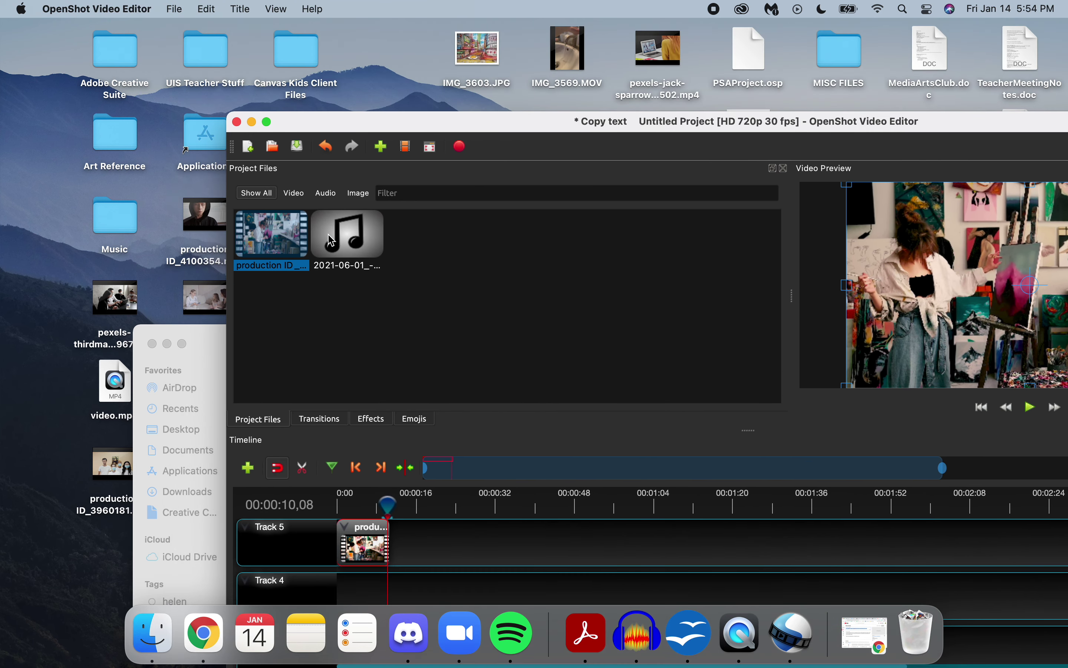
pyautogui.rightClick(359, 264)
pyautogui.click(439, 373)
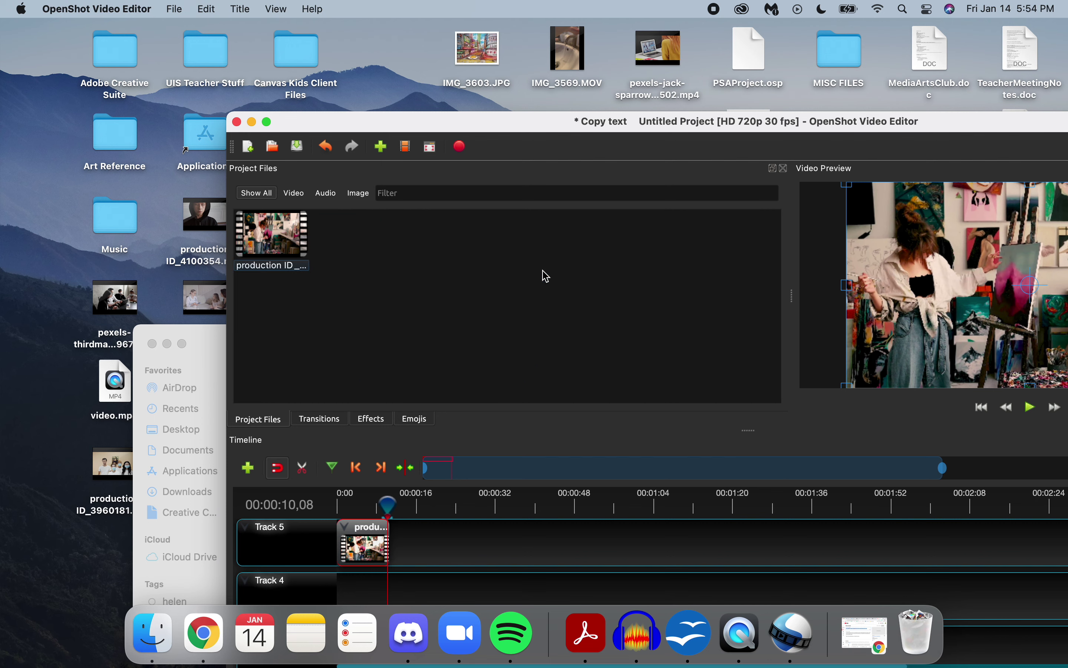
# Step: Shrink the OpenShot window to sit beside the desktop files, and place the Young Fire MP3 on Track 4 starting just before the playhead
pyautogui.moveTo(565, 128); pyautogui.dragTo(299, 108)
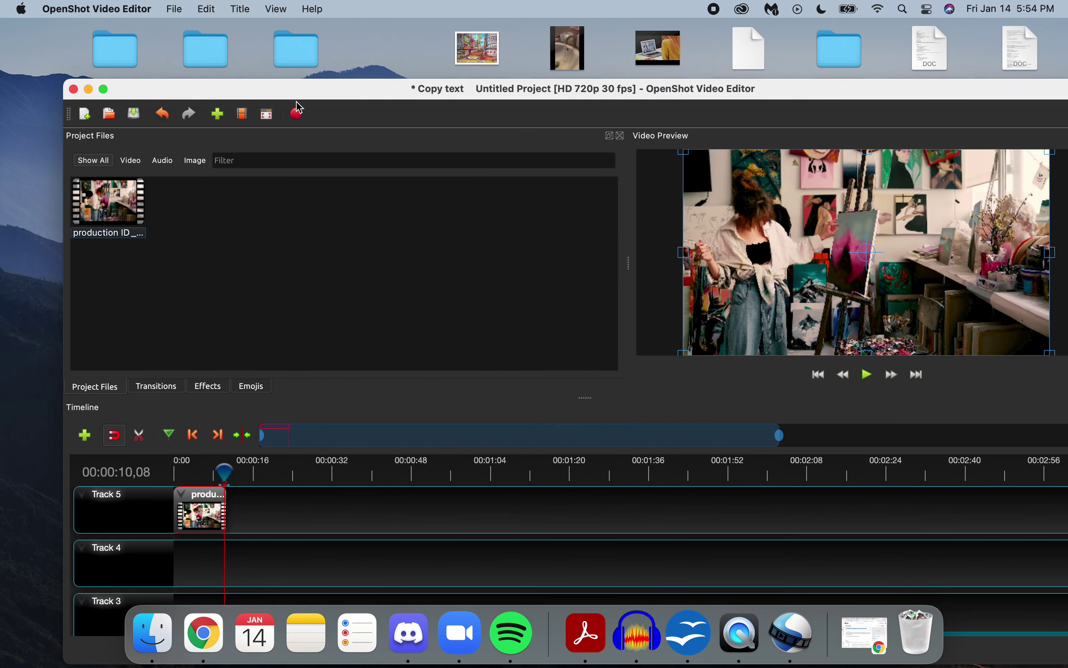
pyautogui.moveTo(64, 80); pyautogui.dragTo(557, 20)
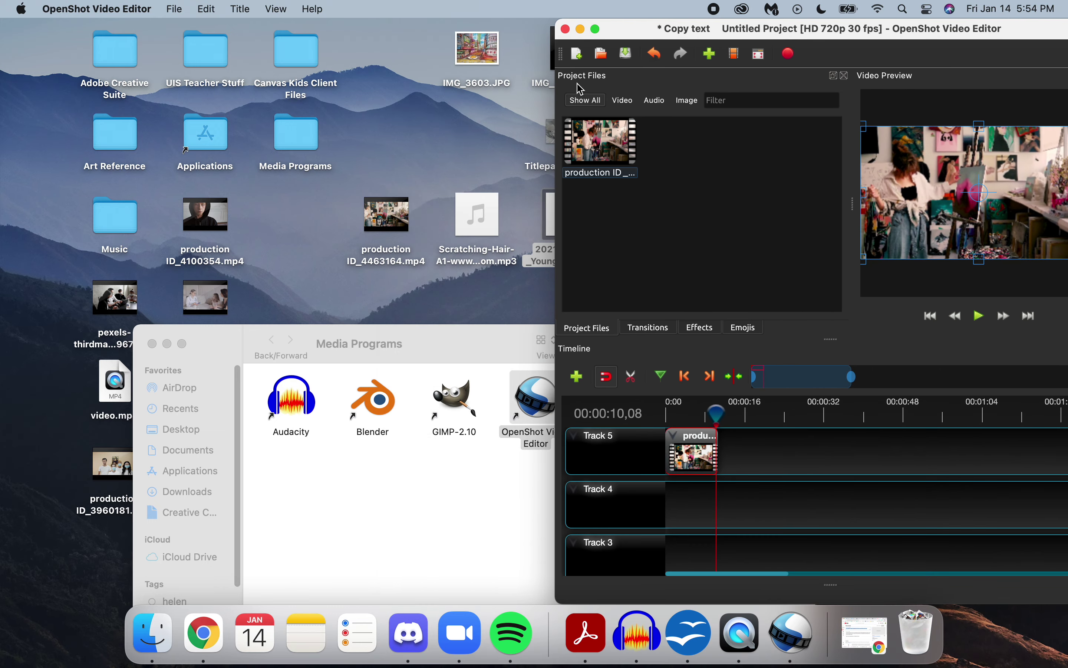
pyautogui.moveTo(543, 255); pyautogui.dragTo(706, 513)
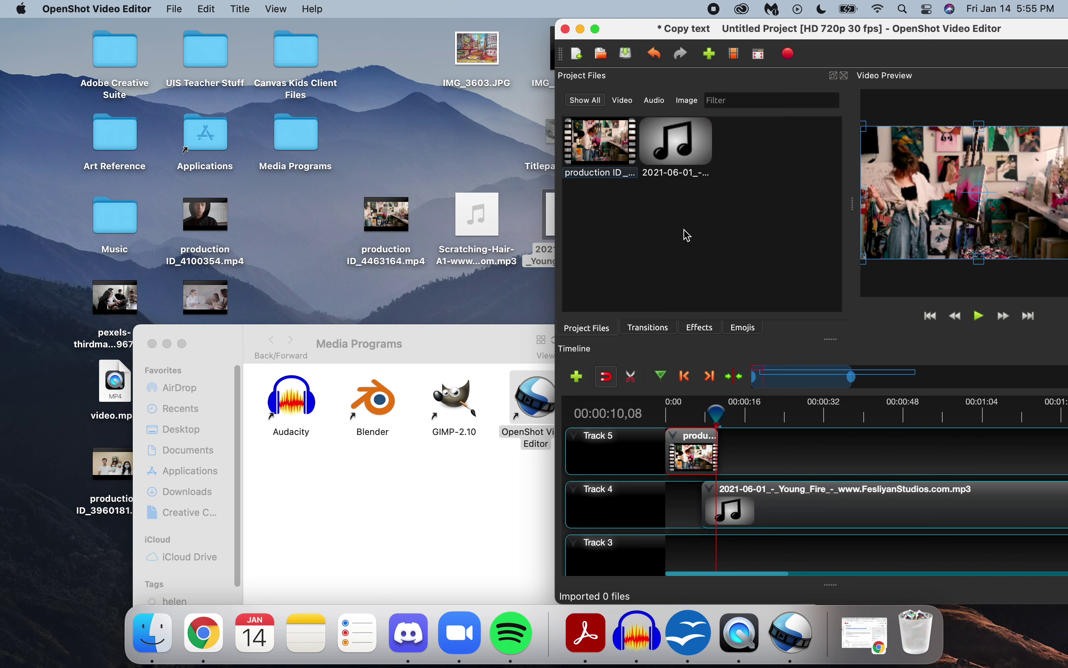
# Step: Move and widen the OpenShot window, and shift the Young Fire clip to the start of Track 4
pyautogui.moveTo(936, 24); pyautogui.dragTo(503, 33)
pyautogui.moveTo(670, 319); pyautogui.dragTo(1033, 303)
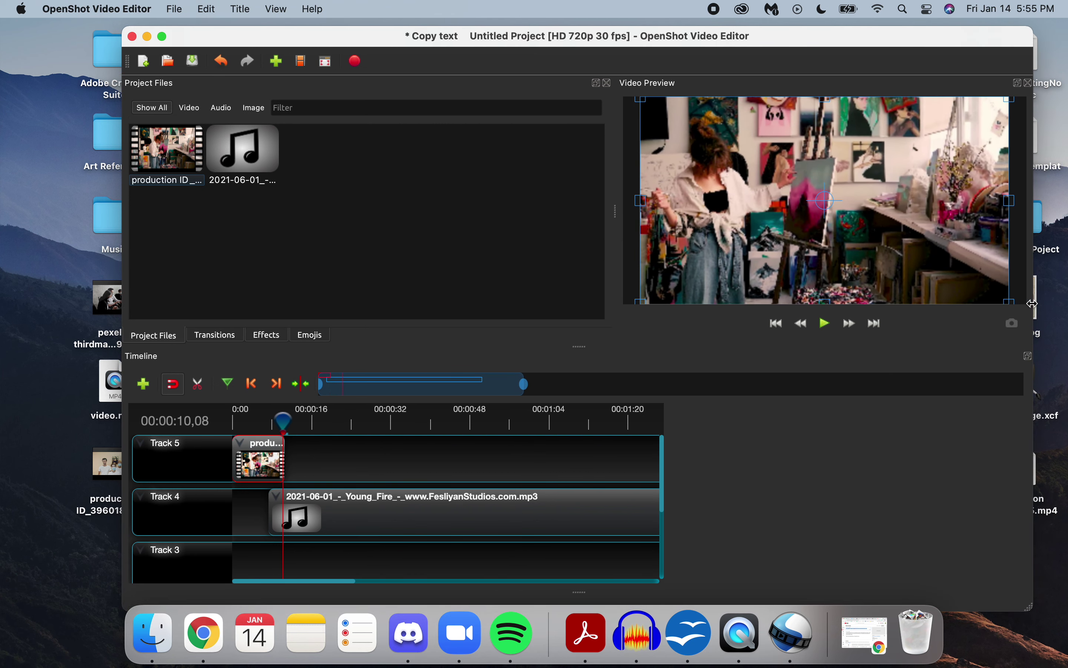
pyautogui.moveTo(562, 506); pyautogui.dragTo(533, 510)
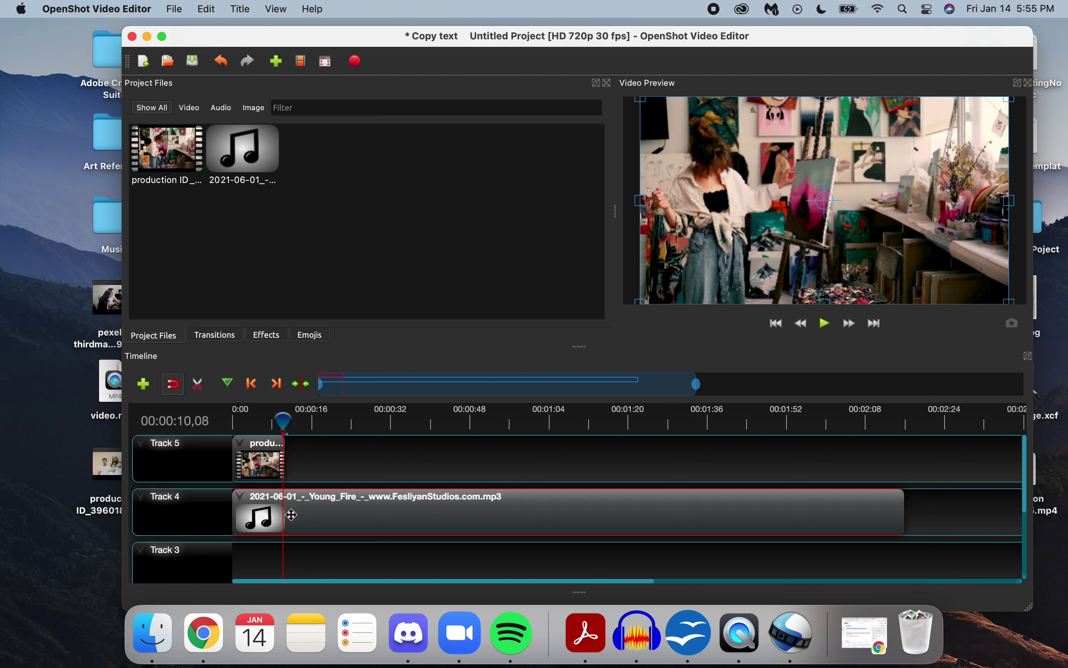
# Step: Play the timeline from the start, and shorten the Young Fire clip on Track 4 to end with the video clip
pyautogui.moveTo(284, 421); pyautogui.dragTo(234, 435)
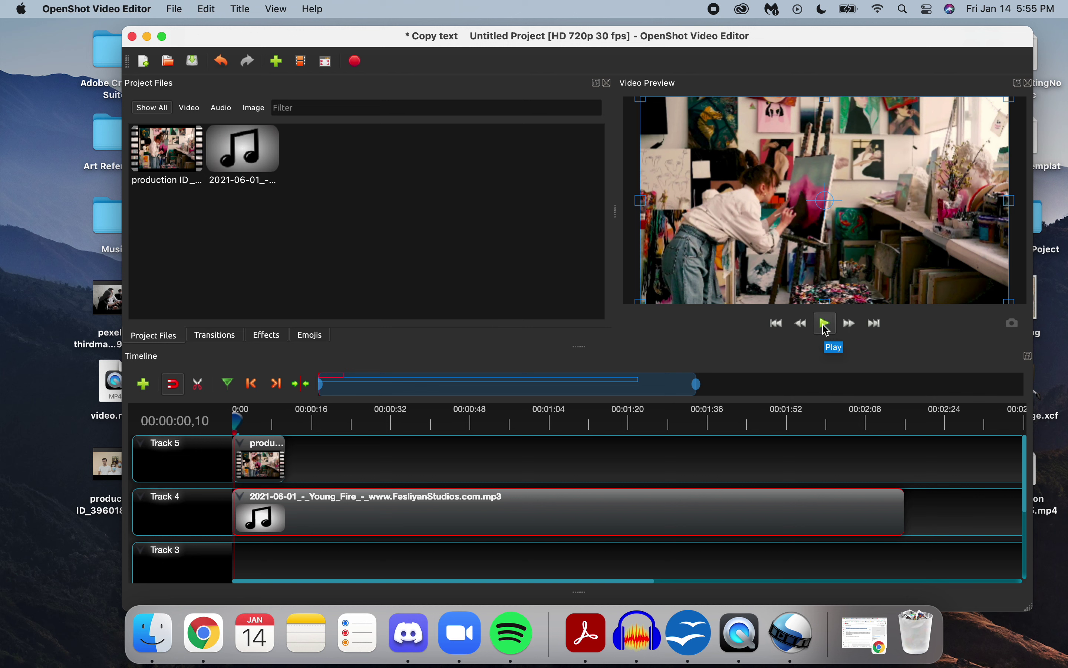
pyautogui.click(827, 327)
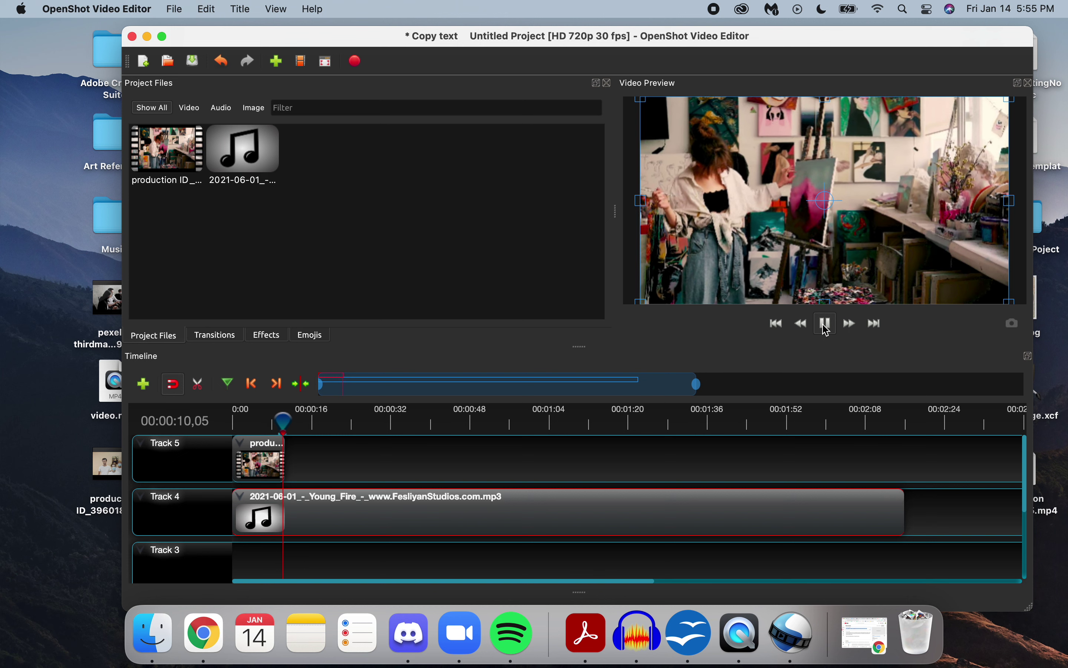
pyautogui.click(826, 327)
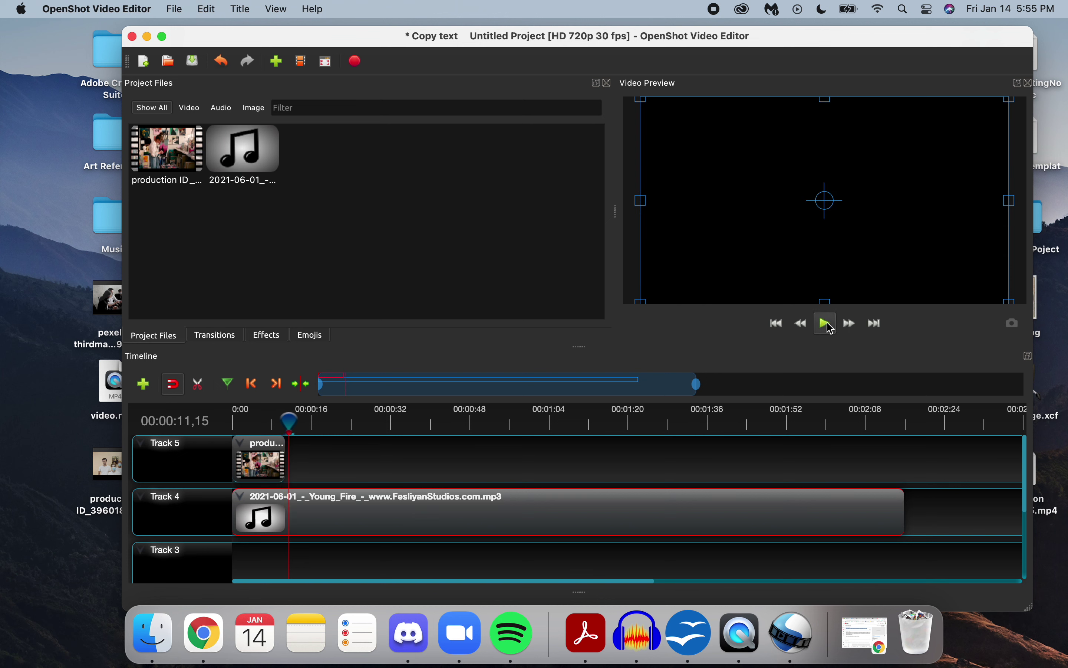
pyautogui.moveTo(906, 509); pyautogui.dragTo(280, 502)
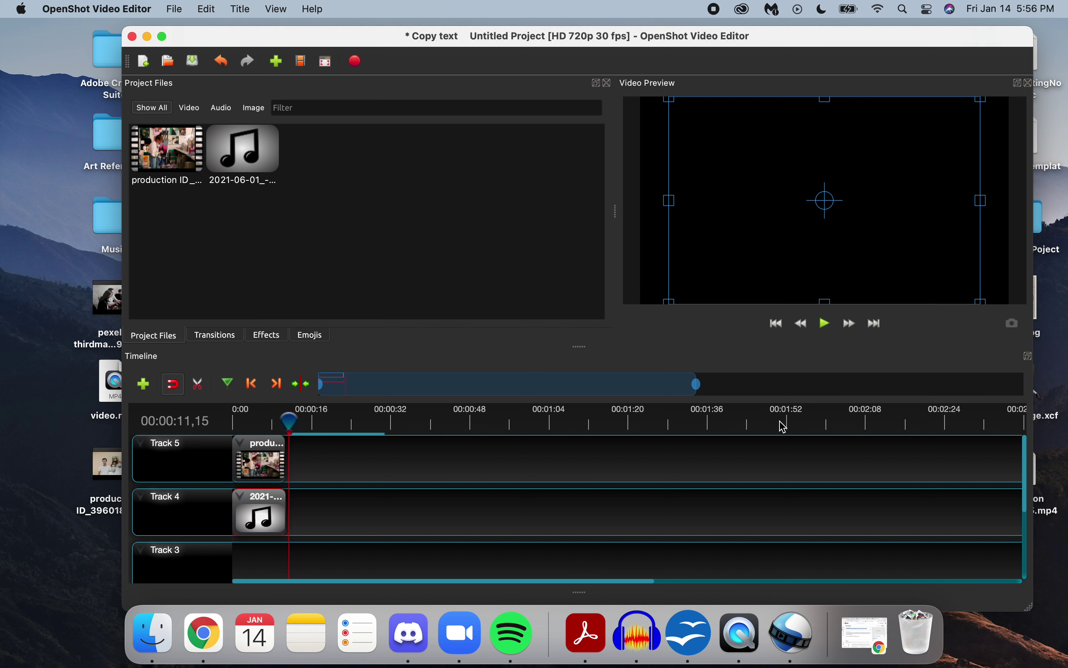
pyautogui.click(193, 61)
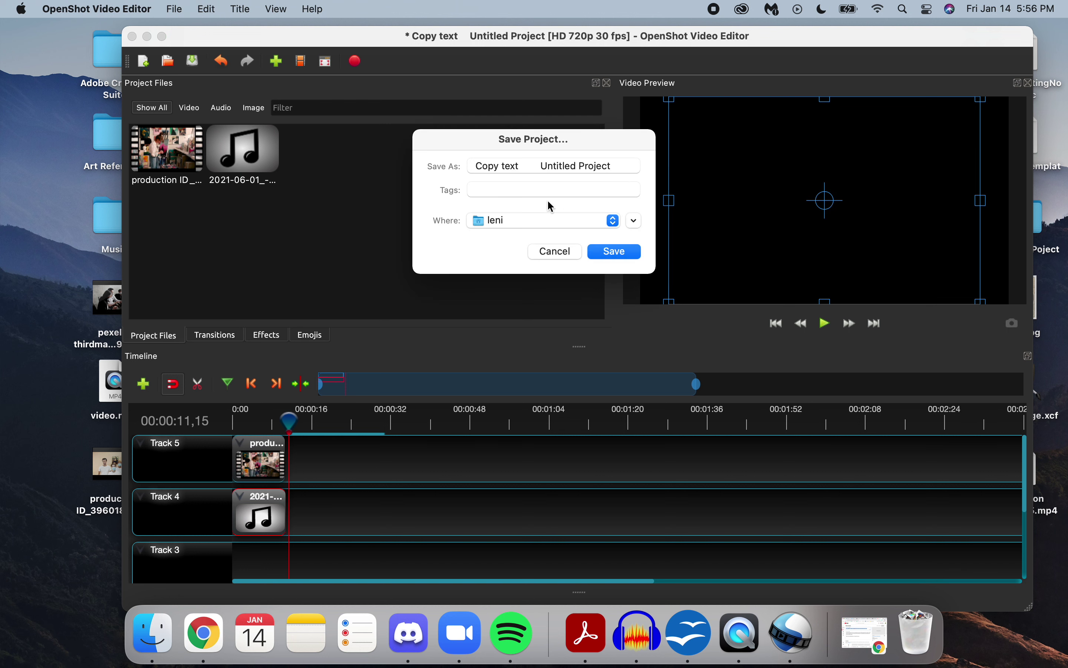
pyautogui.click(559, 250)
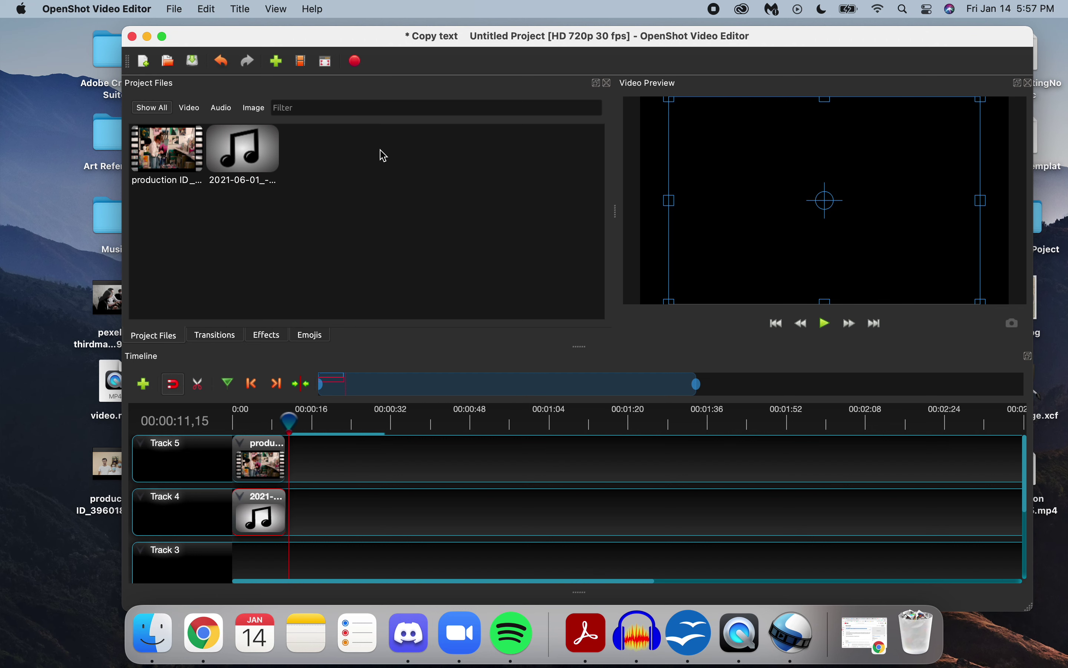
pyautogui.moveTo(400, 37); pyautogui.dragTo(426, 57)
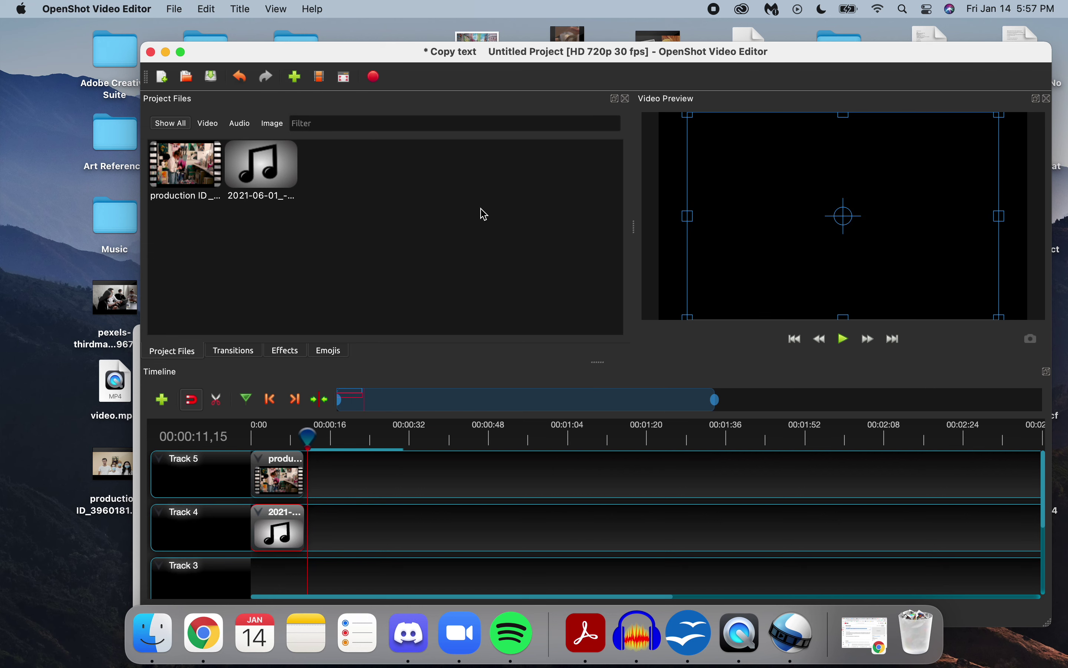
pyautogui.moveTo(472, 55); pyautogui.dragTo(422, 32)
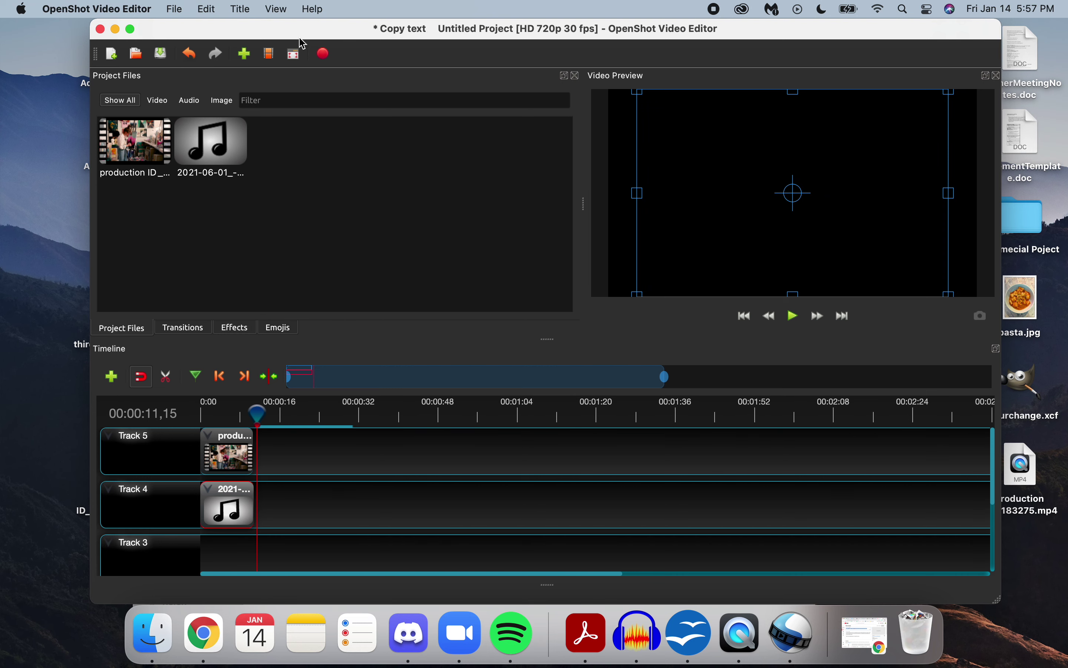
# Step: Save the project as a new file named tutorialfile on the Desktop
pyautogui.click(181, 10)
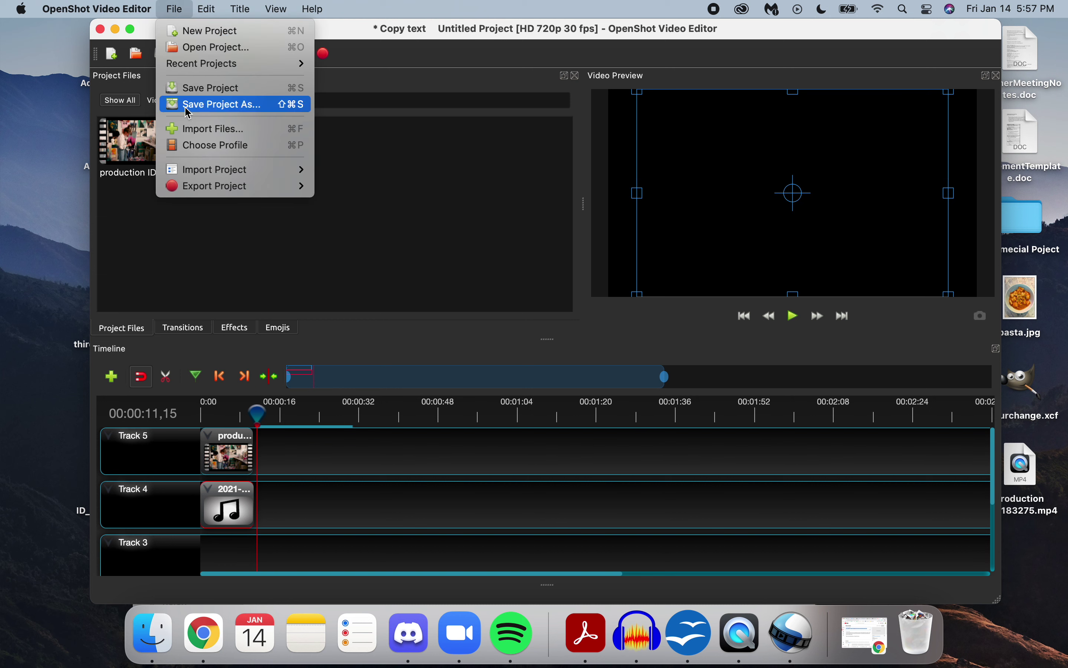
pyautogui.click(208, 104)
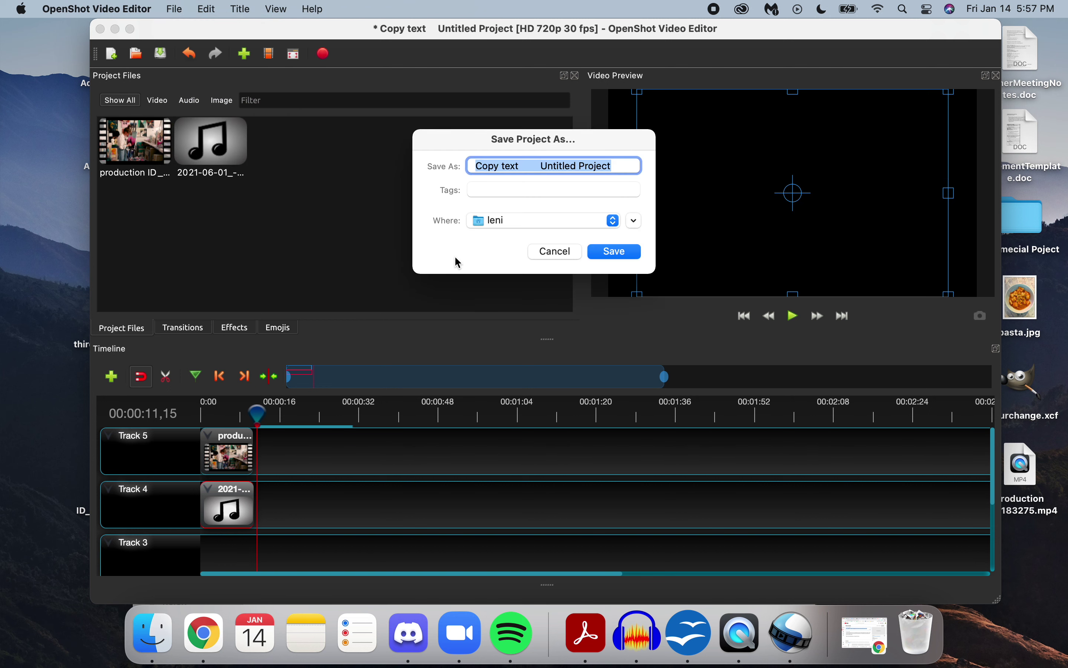
pyautogui.click(555, 223)
pyautogui.click(543, 312)
pyautogui.write('tutorial')
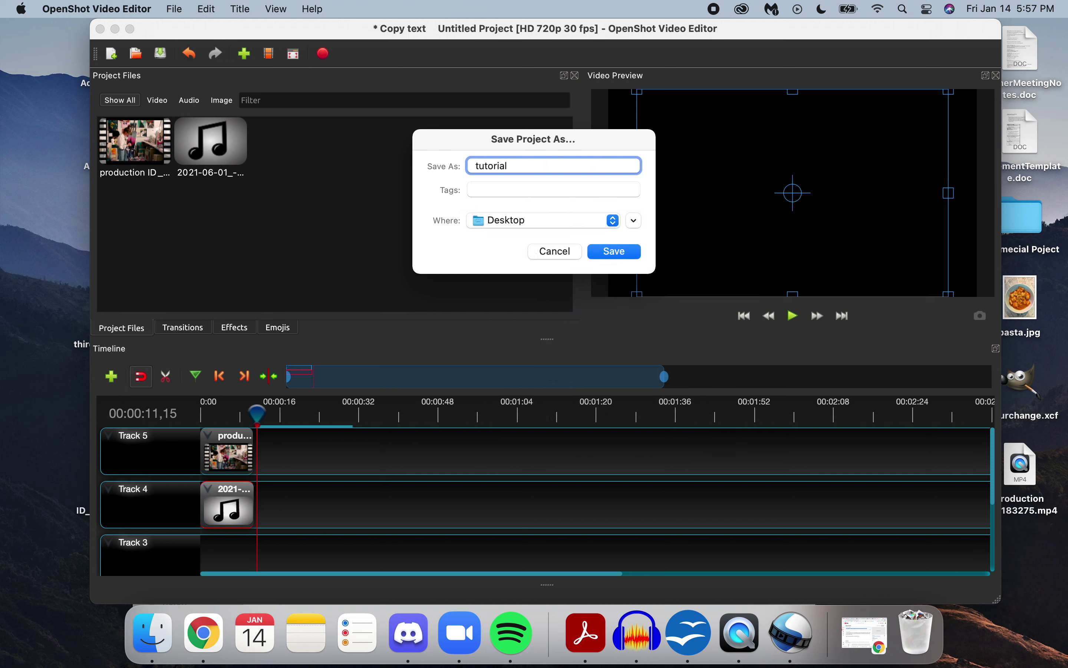
pyautogui.write('file')
pyautogui.click(618, 253)
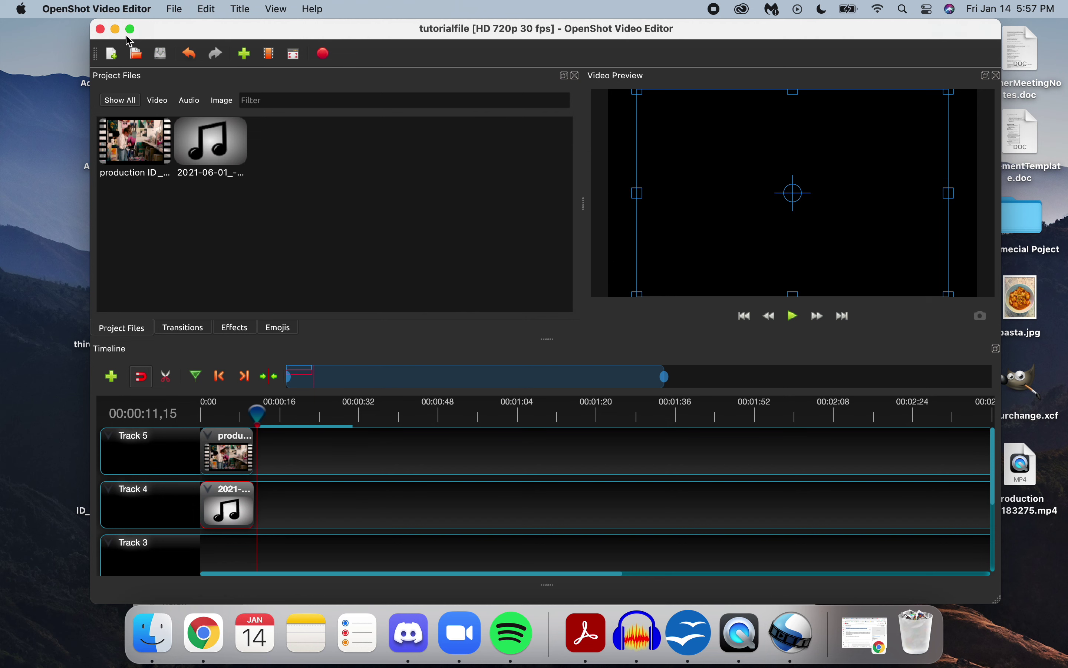
# Step: Minimize OpenShot, close the Media Programs window, and move tutorialfile.osp beside ScreenshotofPSA on the desktop
pyautogui.click(115, 30)
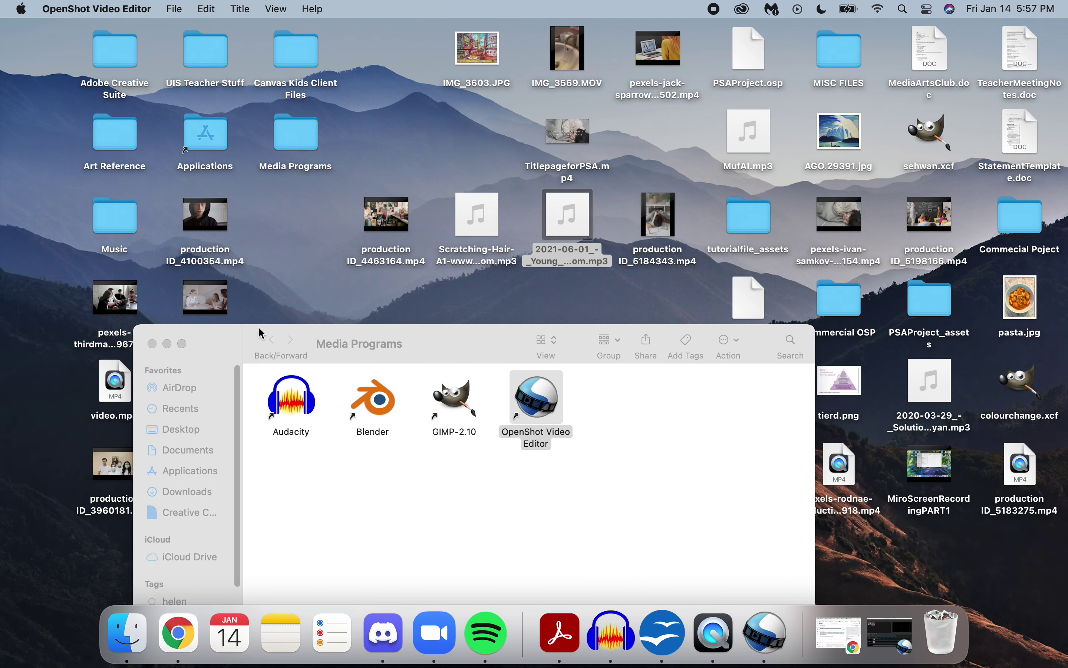
pyautogui.click(153, 344)
pyautogui.moveTo(741, 332); pyautogui.dragTo(710, 284)
pyautogui.click(620, 377)
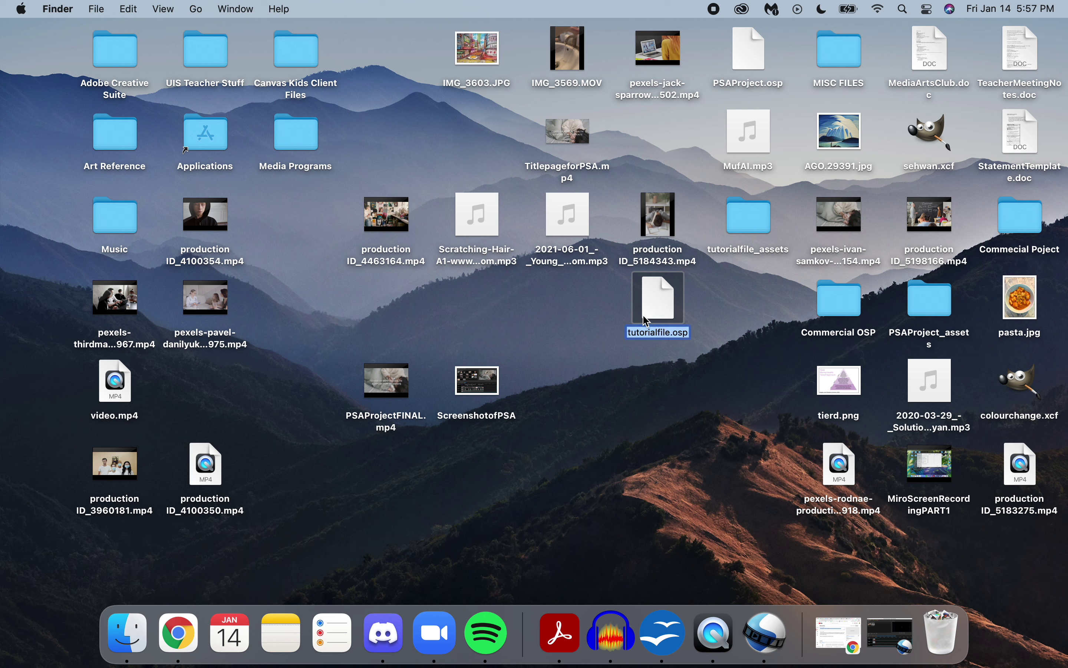
pyautogui.click(708, 306)
pyautogui.moveTo(656, 315); pyautogui.dragTo(609, 417)
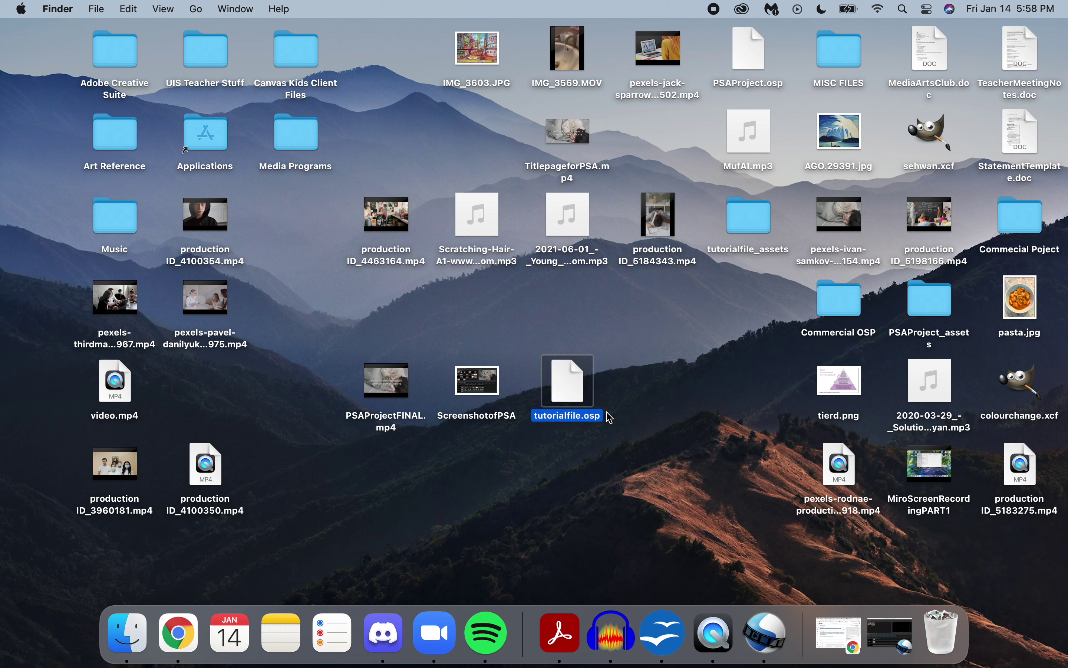
pyautogui.moveTo(644, 378); pyautogui.dragTo(576, 437)
pyautogui.moveTo(640, 325); pyautogui.dragTo(564, 432)
pyautogui.moveTo(559, 301); pyautogui.dragTo(623, 421)
pyautogui.click(709, 374)
pyautogui.moveTo(684, 334); pyautogui.dragTo(564, 449)
pyautogui.click(617, 317)
pyautogui.click(568, 389)
# Step: Return to OpenShot and open the video export, choosing the Desktop as destination folder and keeping tutorialfile as the file name
pyautogui.click(876, 628)
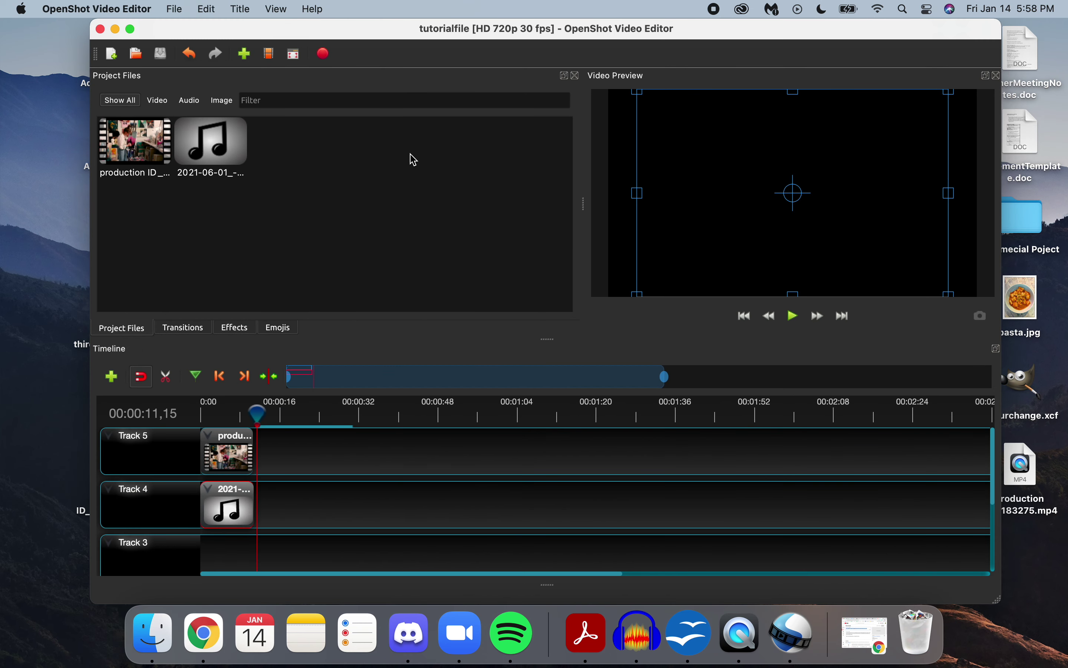
pyautogui.click(328, 58)
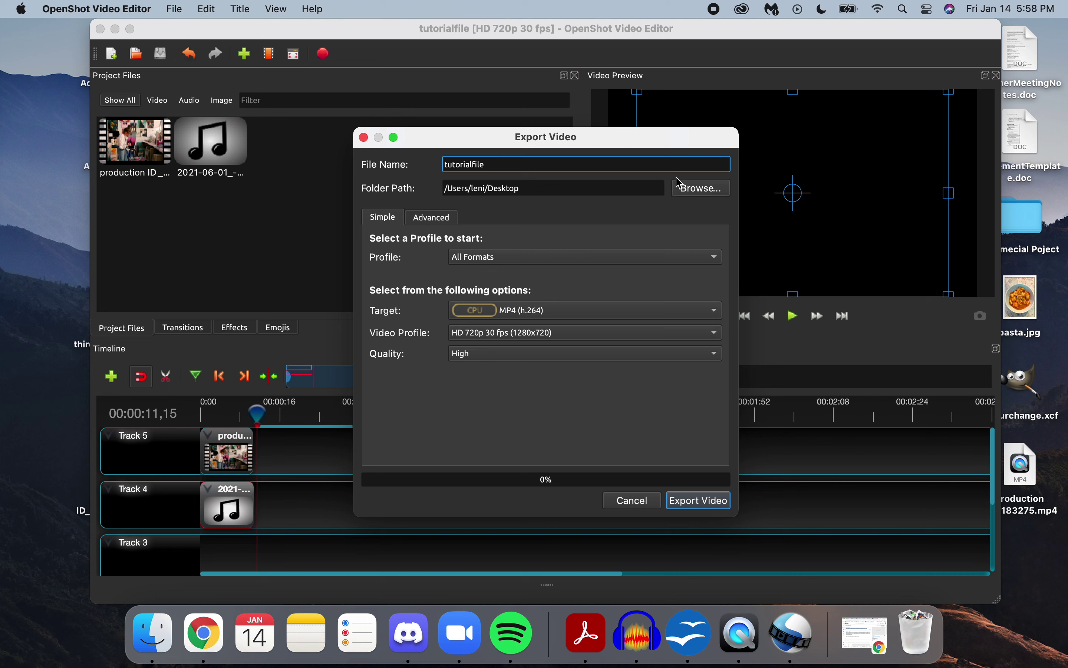
pyautogui.click(696, 190)
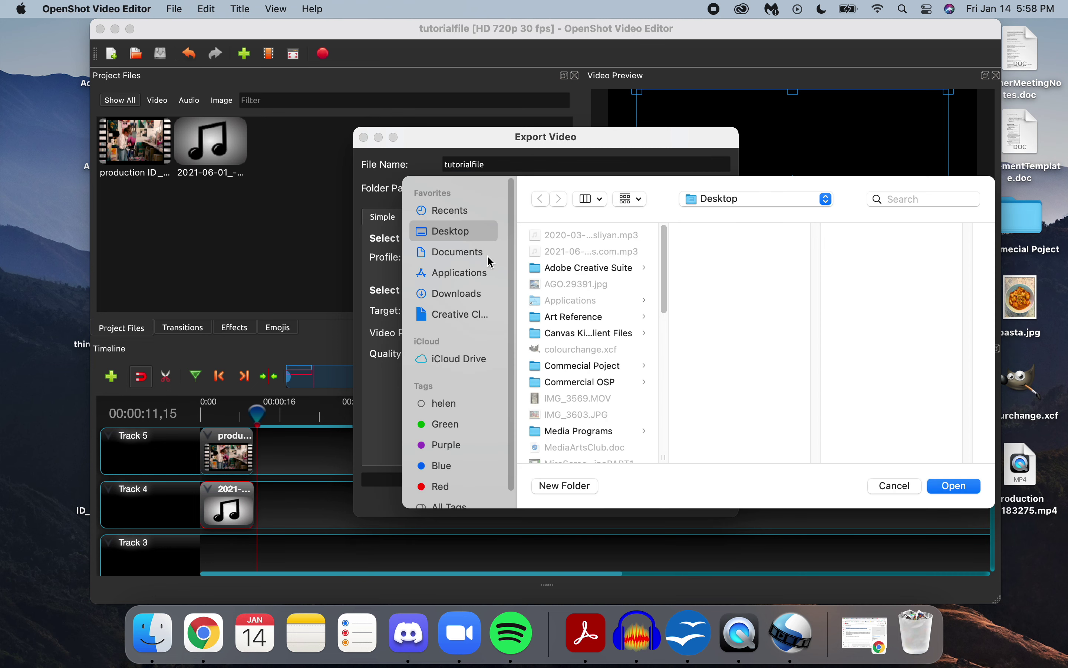
pyautogui.click(952, 485)
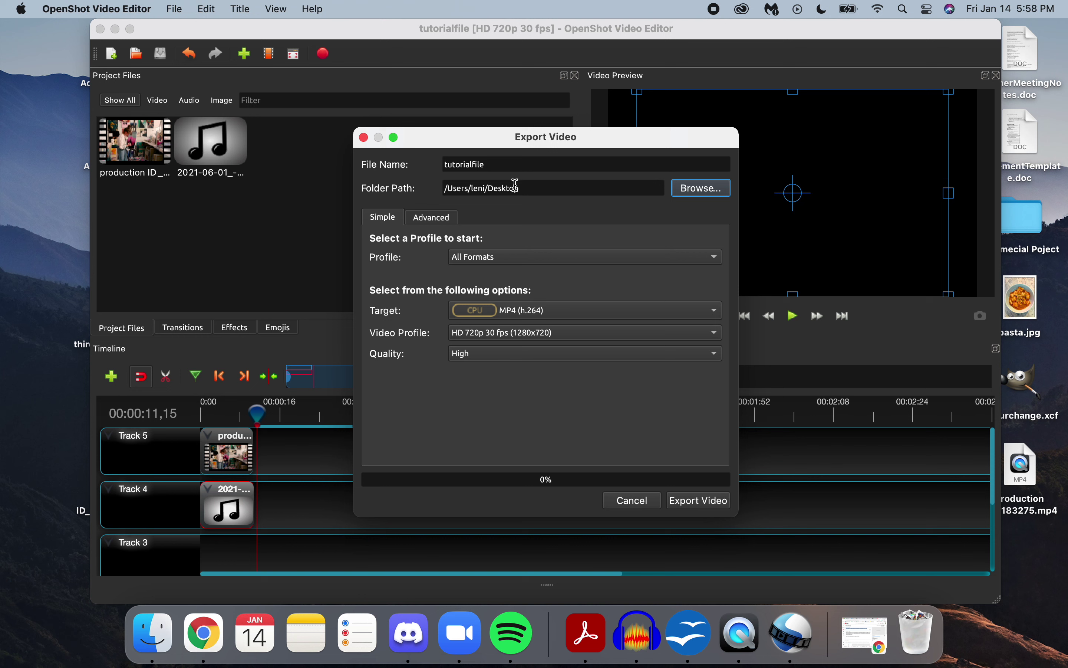
pyautogui.click(524, 166)
pyautogui.doubleClick(525, 166)
pyautogui.click(524, 167)
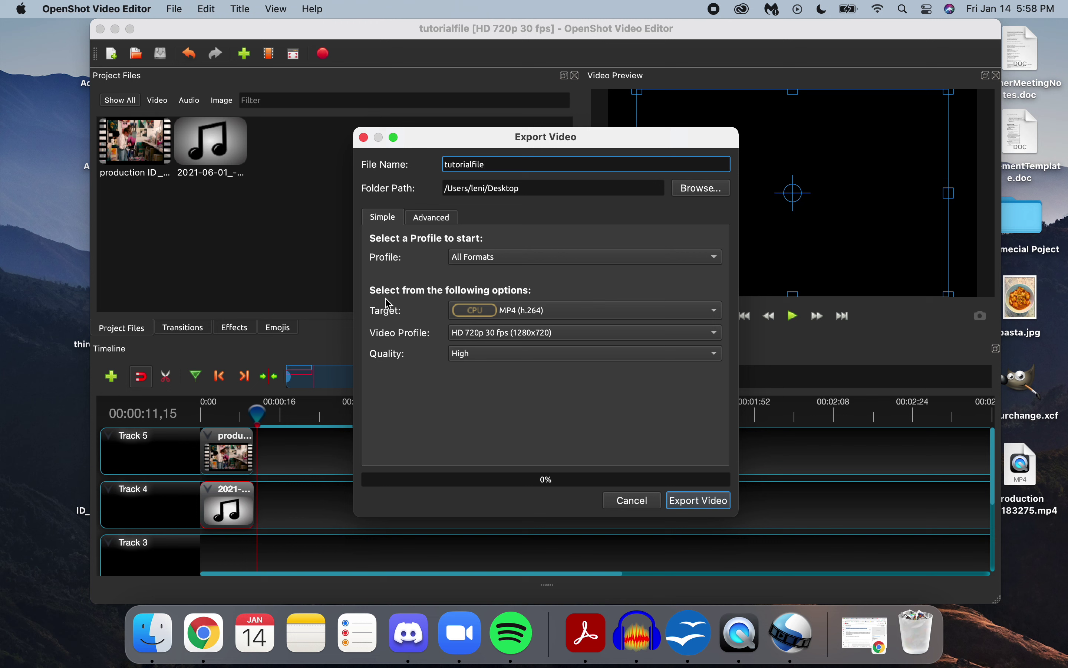
# Step: Choose MP4 (h.264) as the export target, export the video, and close the completed export
pyautogui.click(479, 314)
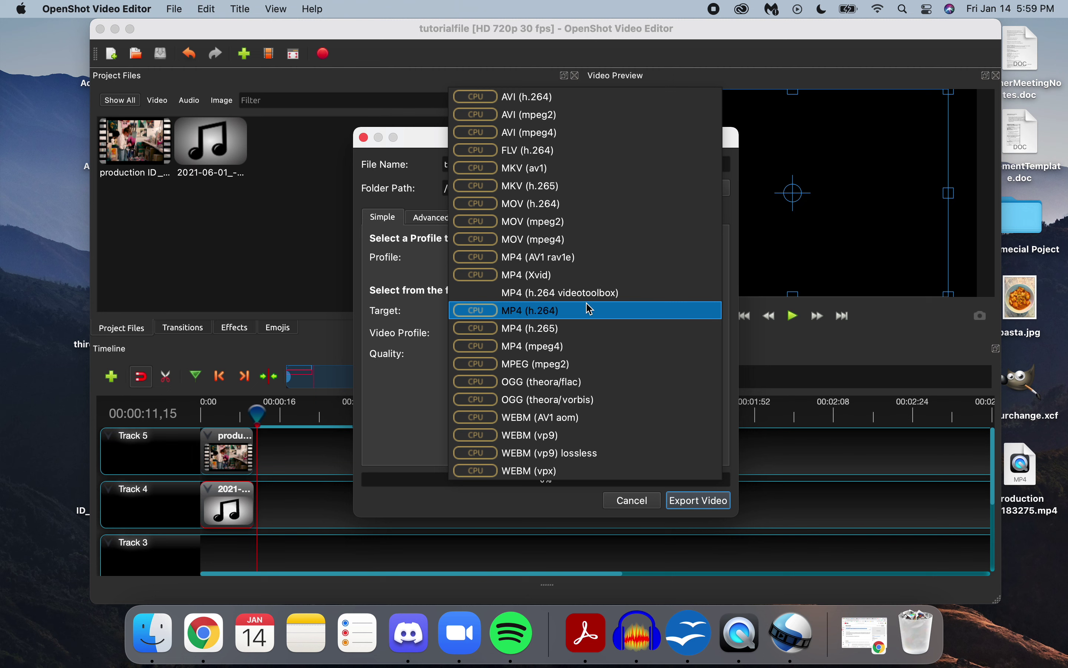
pyautogui.click(634, 506)
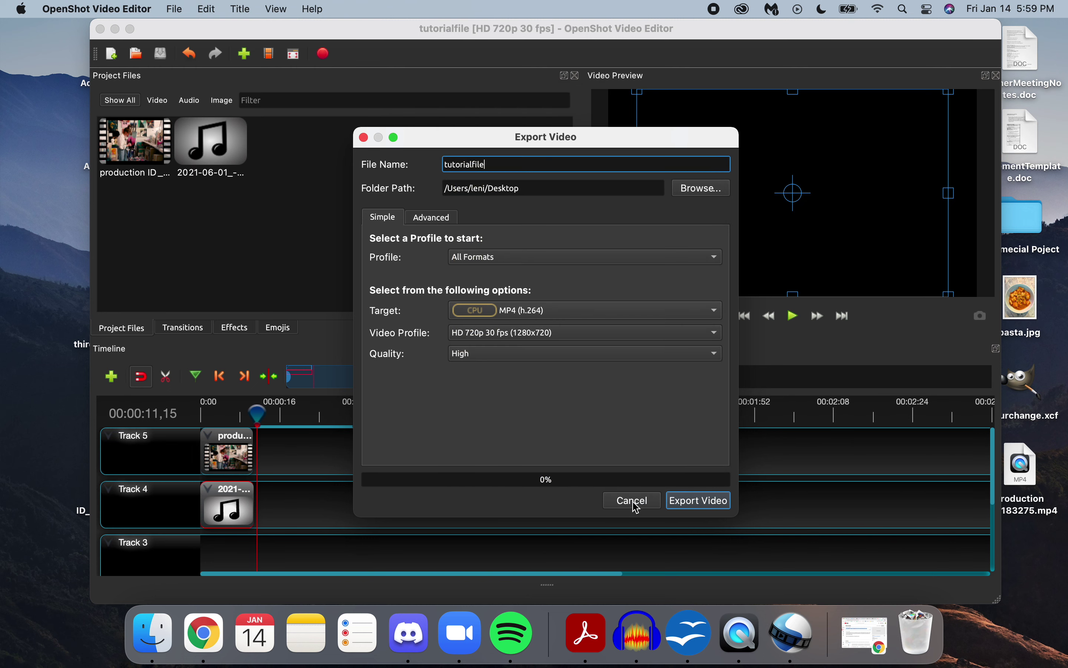
pyautogui.click(472, 318)
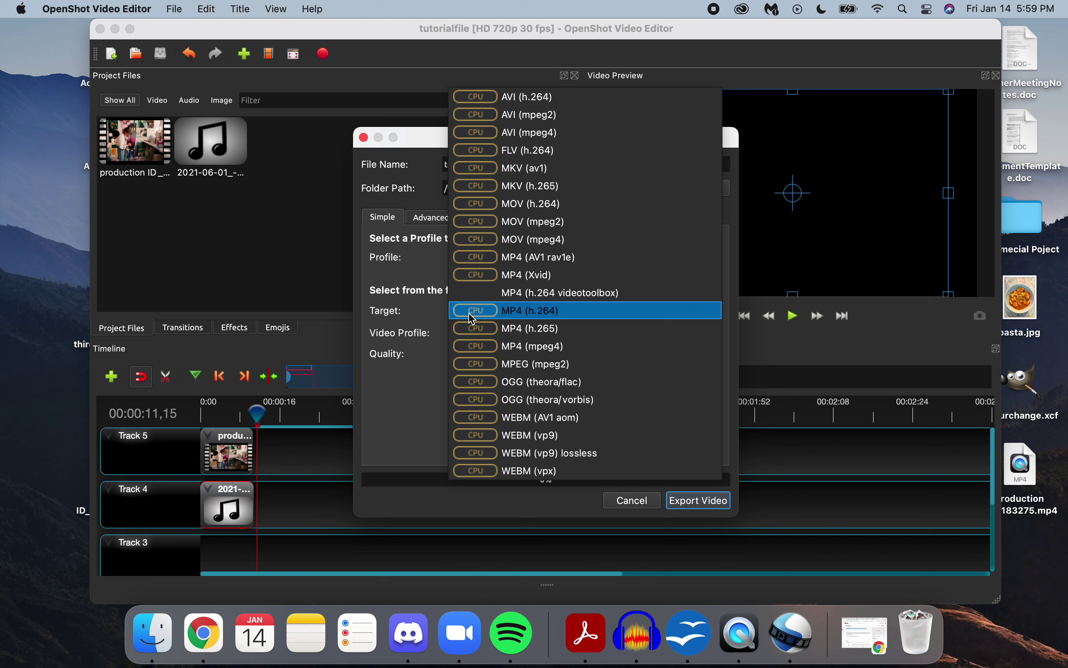
pyautogui.click(550, 311)
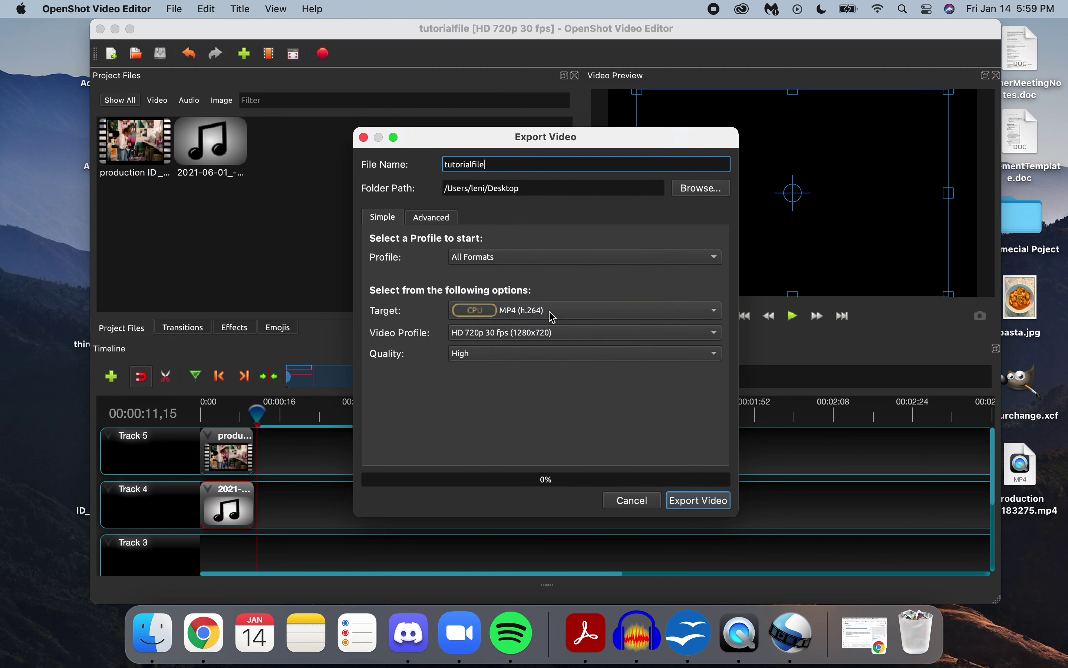
pyautogui.click(702, 501)
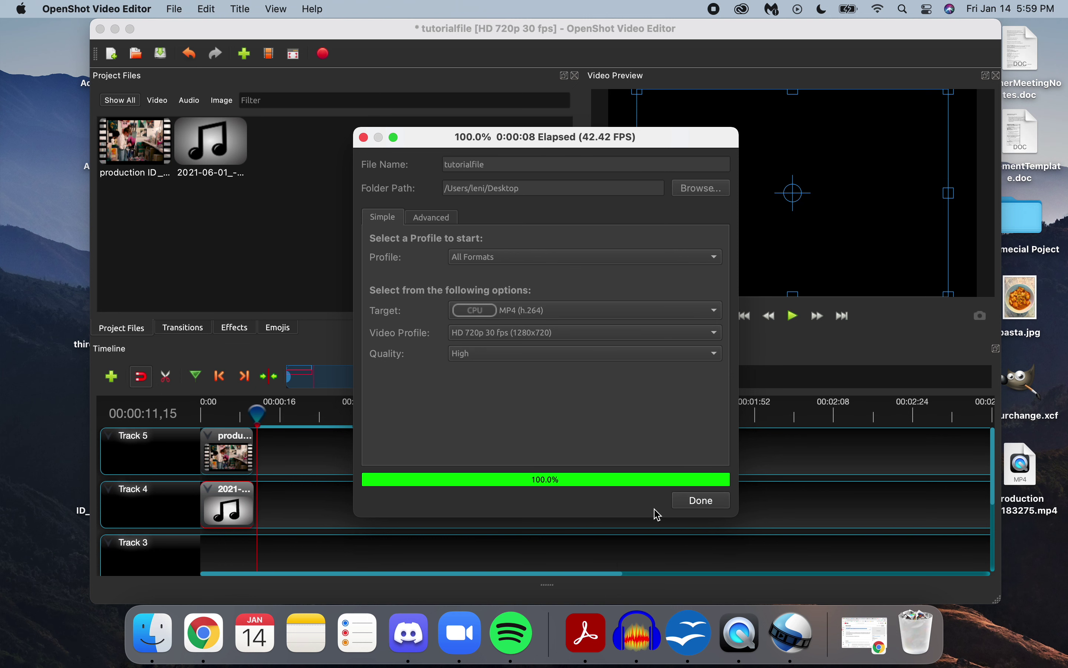
pyautogui.click(685, 505)
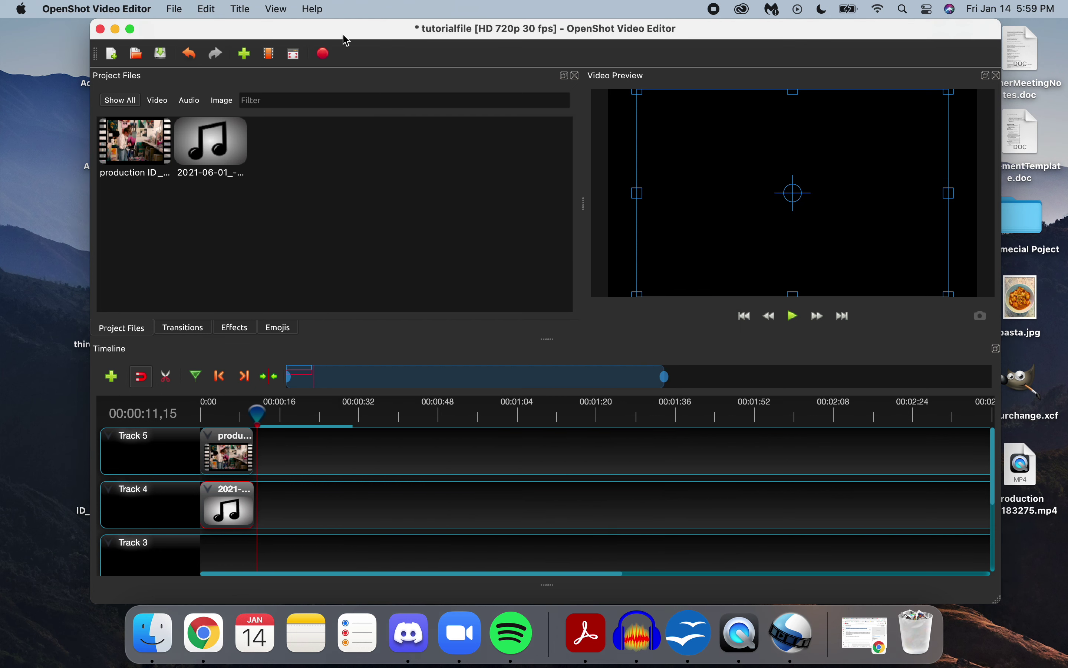
# Step: Minimize OpenShot and move the exported tutorialfile.mp4 next to tutorialfile.osp on the desktop
pyautogui.click(116, 29)
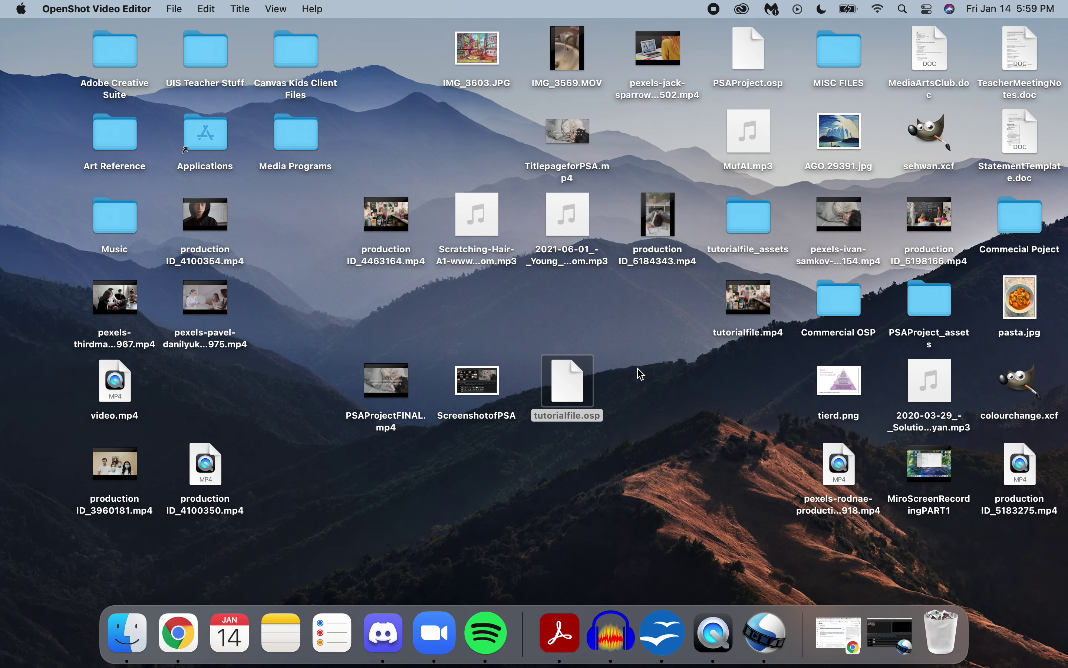
pyautogui.moveTo(756, 305)
pyautogui.moveTo(757, 300); pyautogui.dragTo(657, 393)
# Step: Play tutorialfile.mp4 in QuickTime Player, close it, and switch back to the OpenShot project
pyautogui.doubleClick(658, 389)
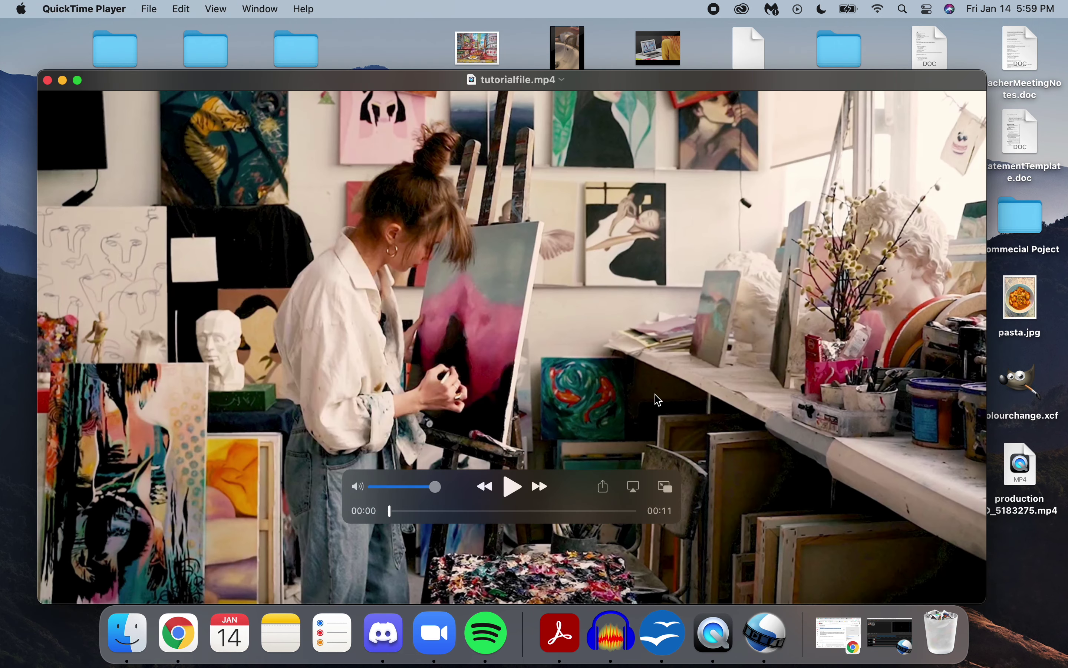
pyautogui.click(512, 486)
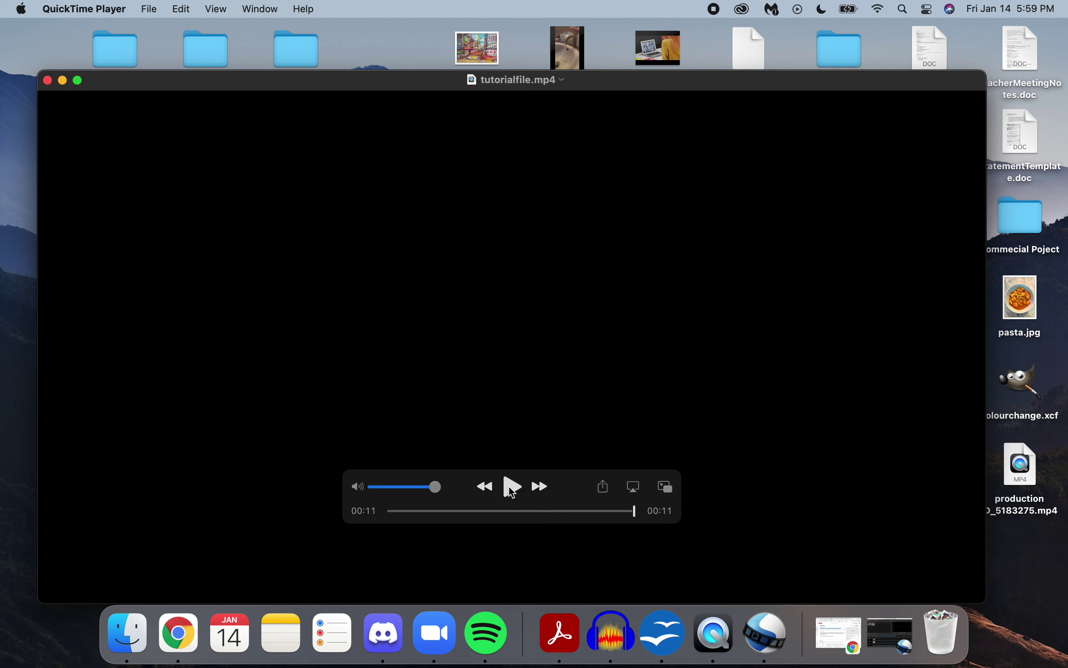
pyautogui.click(48, 80)
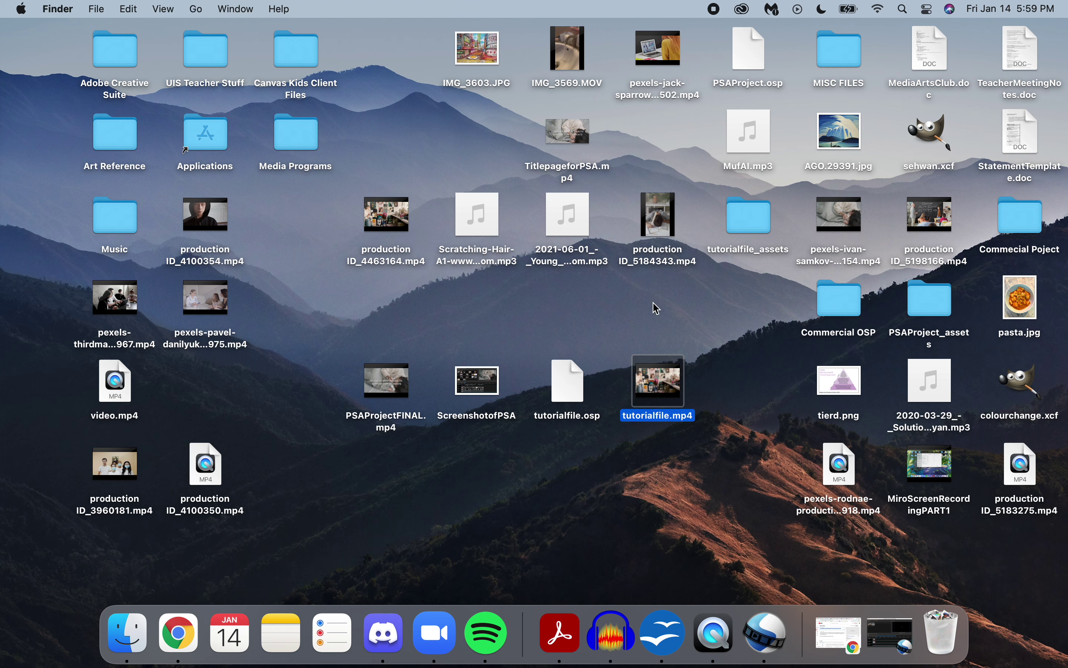
pyautogui.click(713, 334)
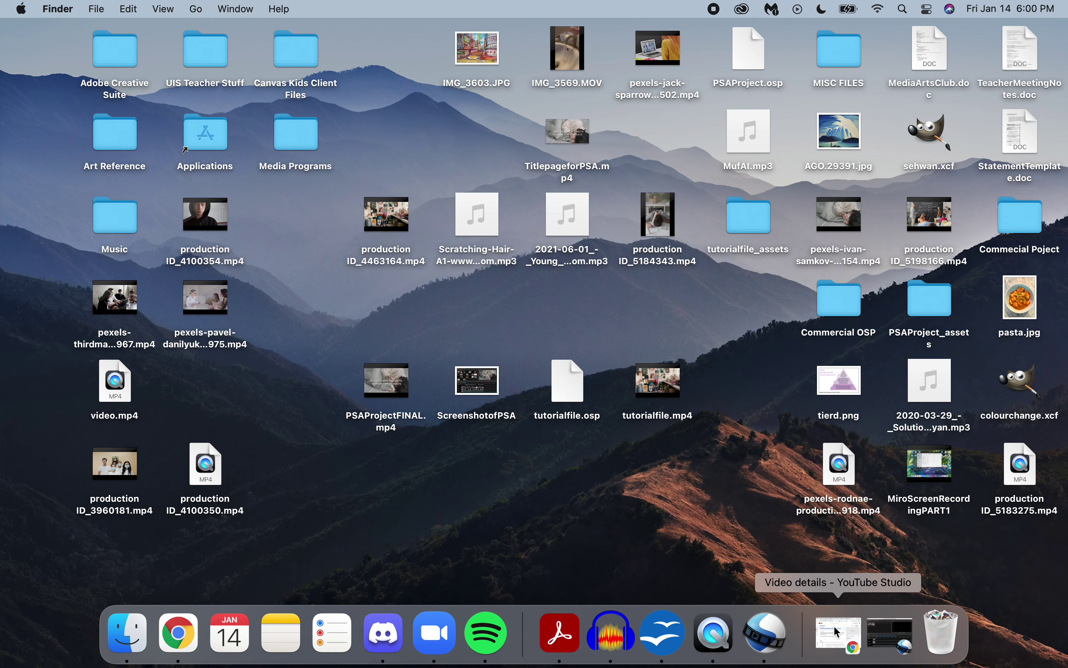
pyautogui.click(770, 643)
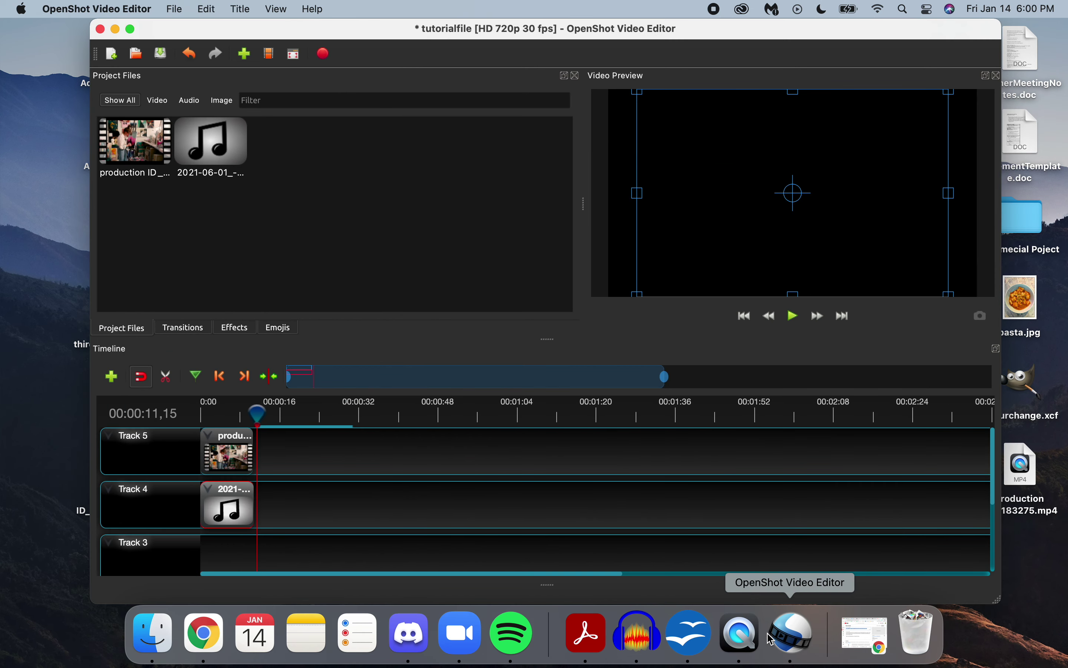